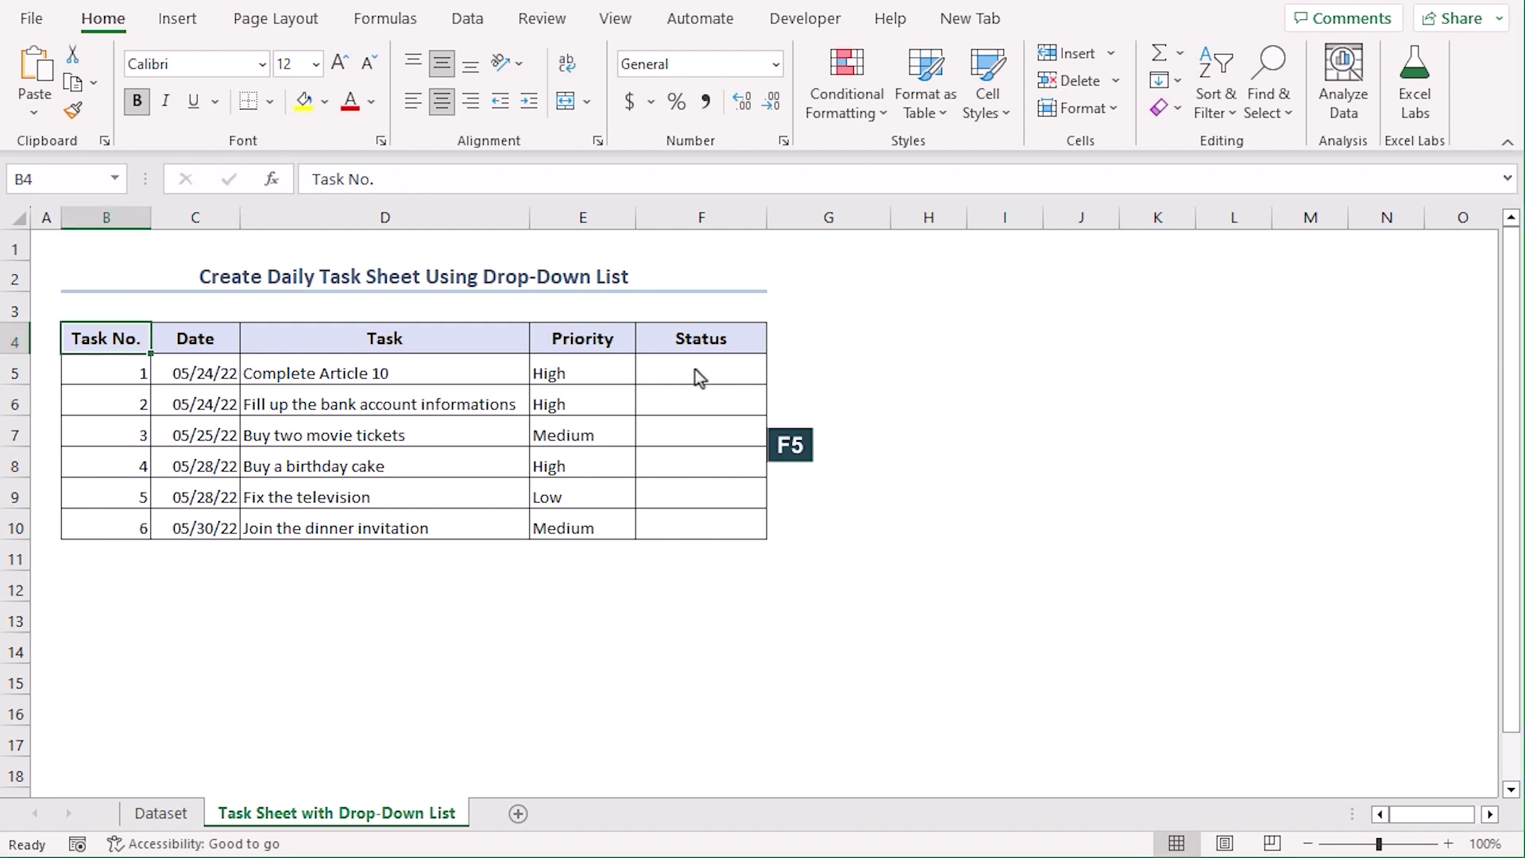
- Apply List data validation to F5:F10 with source 'Not Started, In Process, Completed'
{"action": "left_click_drag", "start_coordinate": [728, 378], "coordinate": [742, 514]}
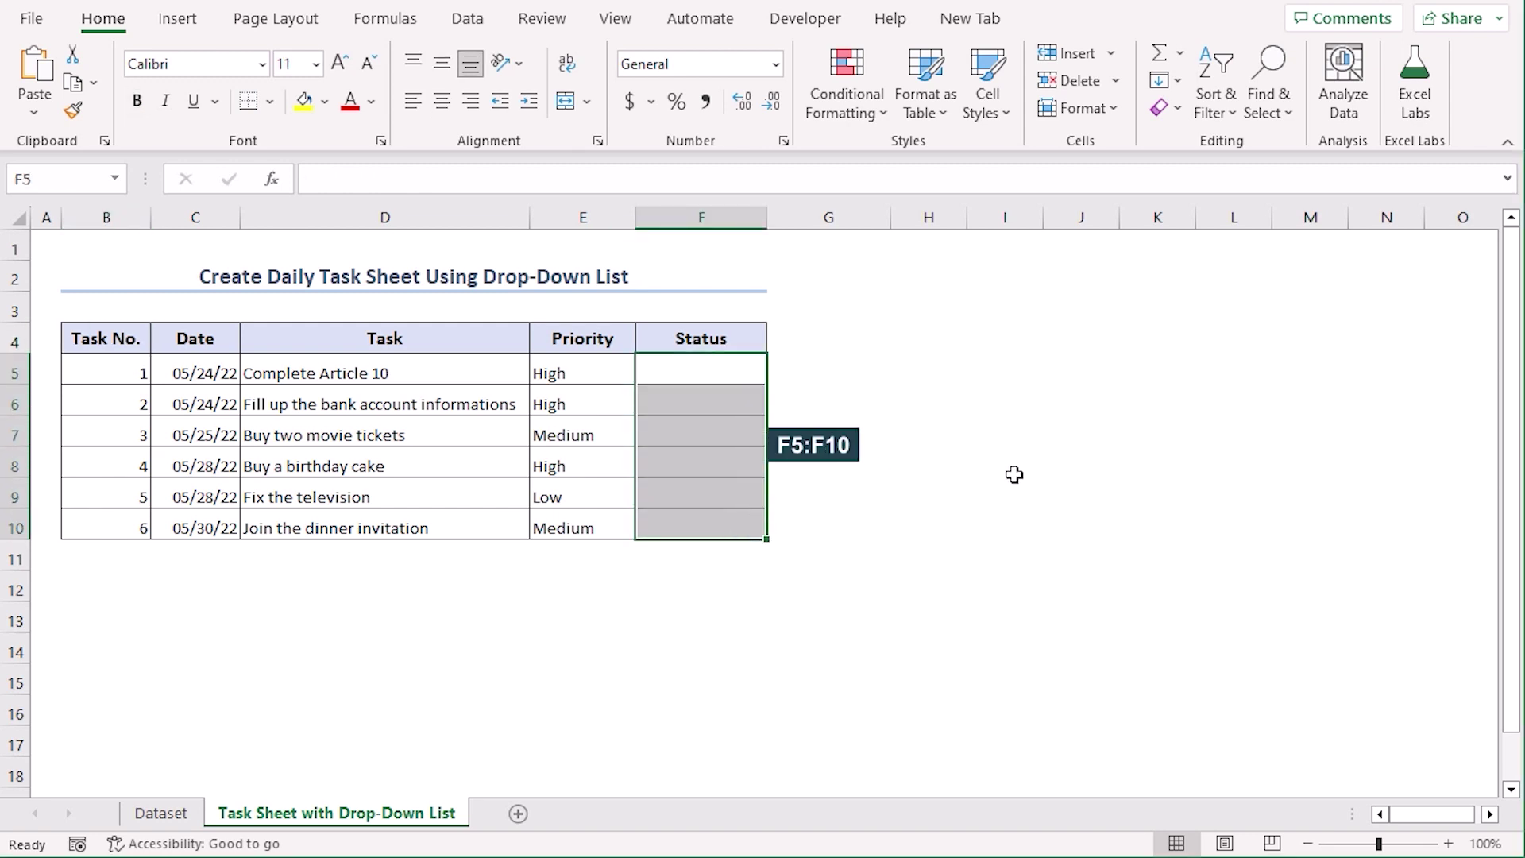
{"action": "left_click", "coordinate": [467, 18]}
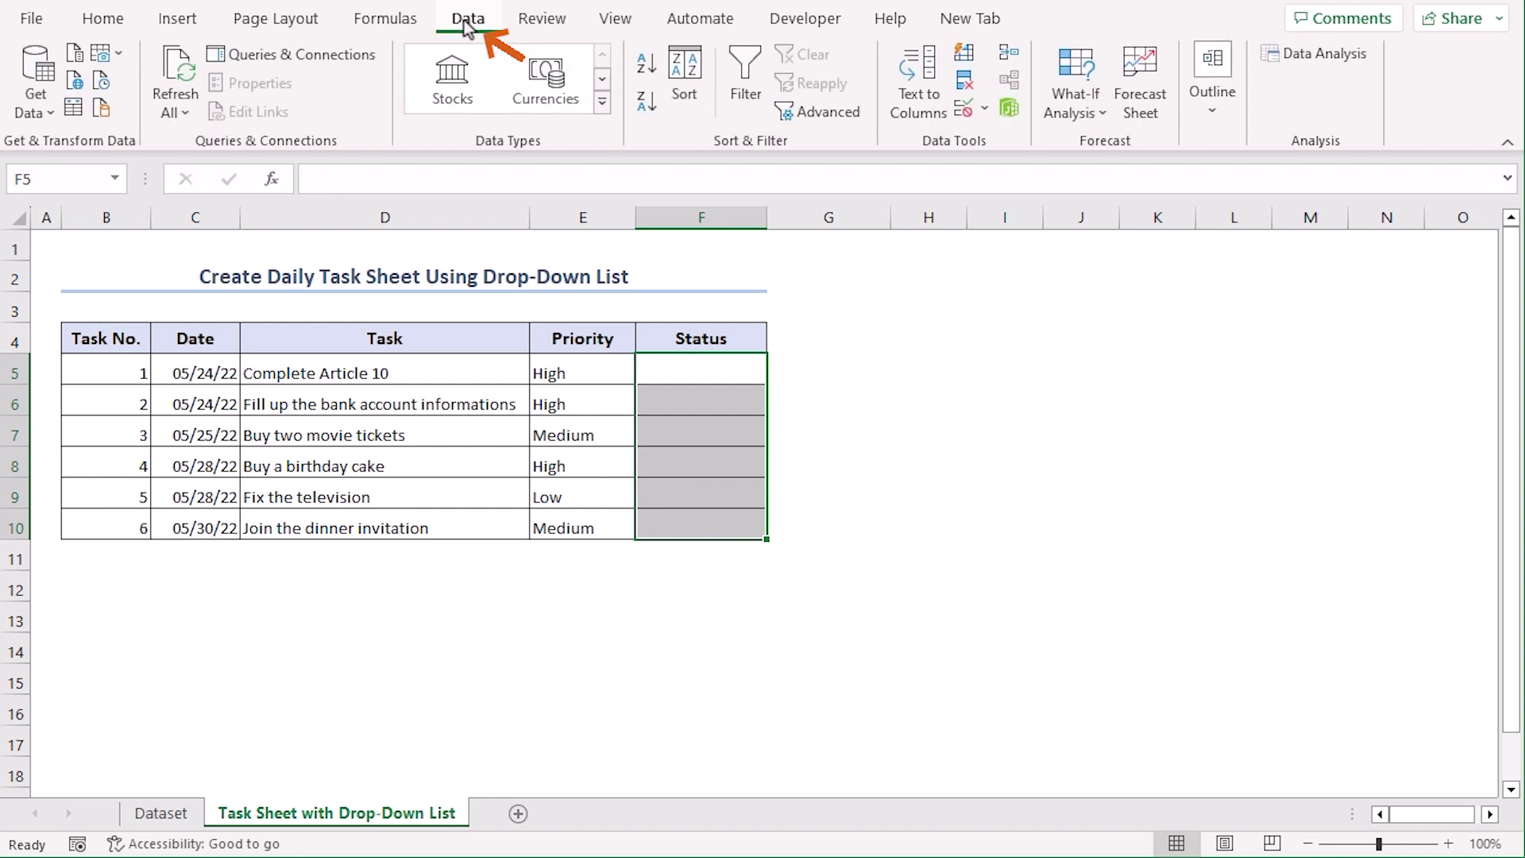
{"action": "left_click", "coordinate": [963, 109]}
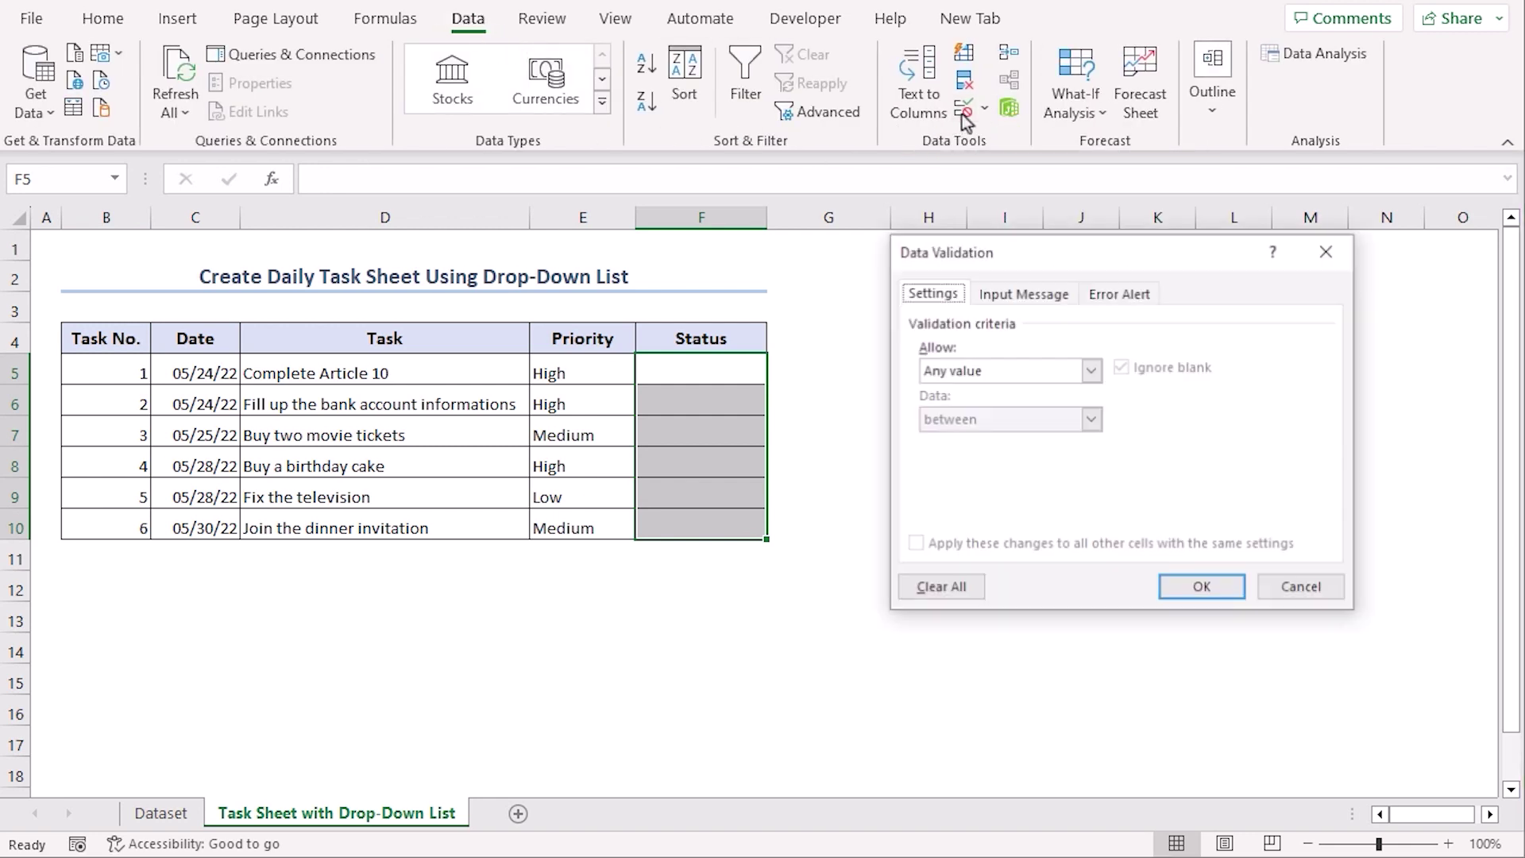
{"action": "left_click", "coordinate": [1091, 370]}
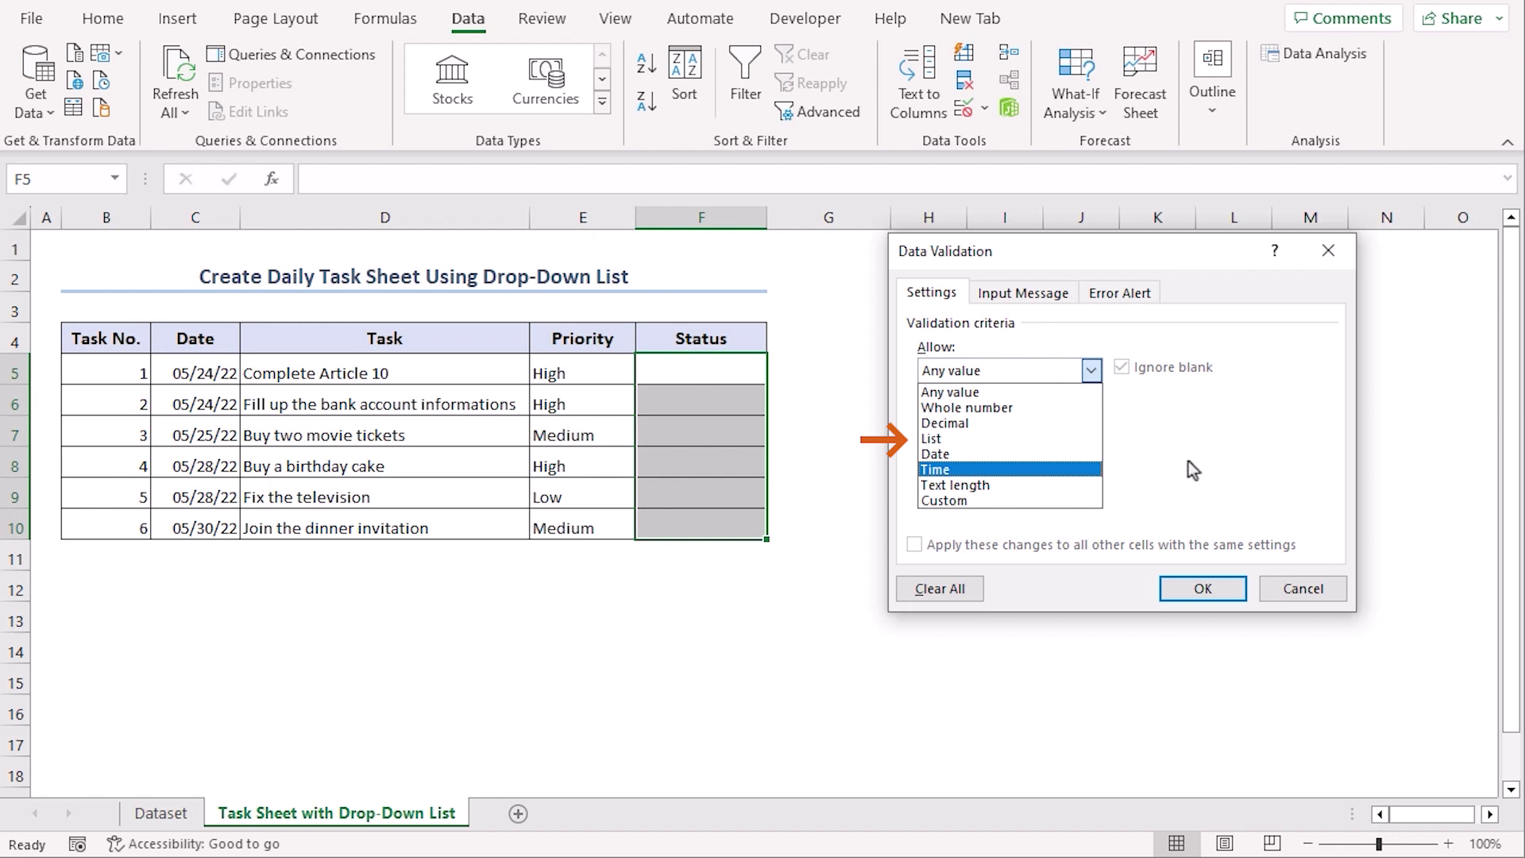
{"action": "left_click", "coordinate": [1006, 441]}
{"action": "left_click", "coordinate": [1039, 467]}
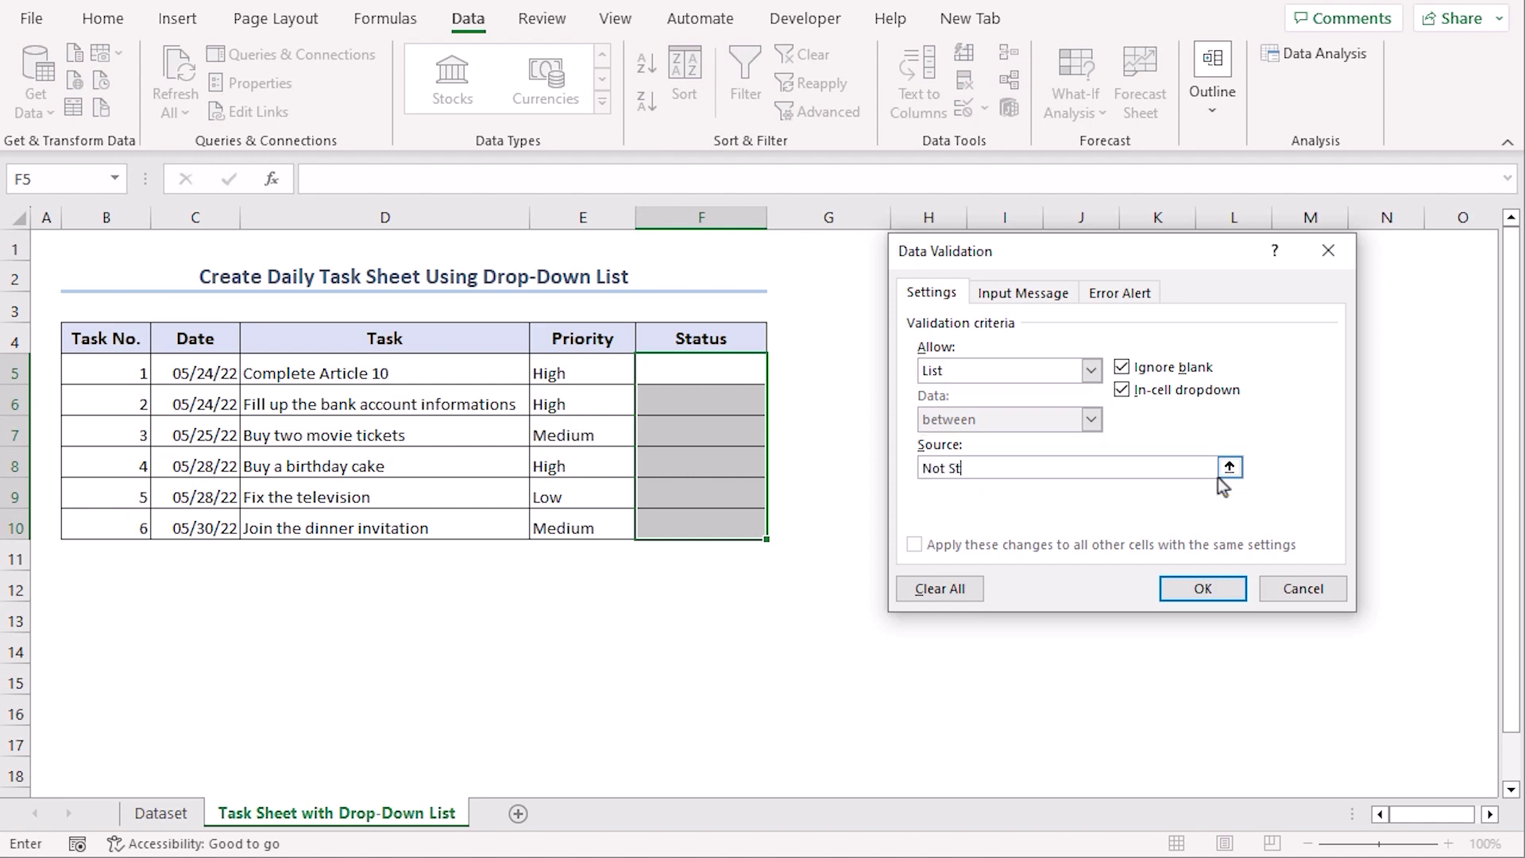
{"action": "type", "text": "Not Started, In Process, Completed"}
{"action": "key", "text": "Return"}
- Pick Completed for task 1, and In Process for tasks 3 and 6, from the drop-downs
{"action": "left_click", "coordinate": [776, 372]}
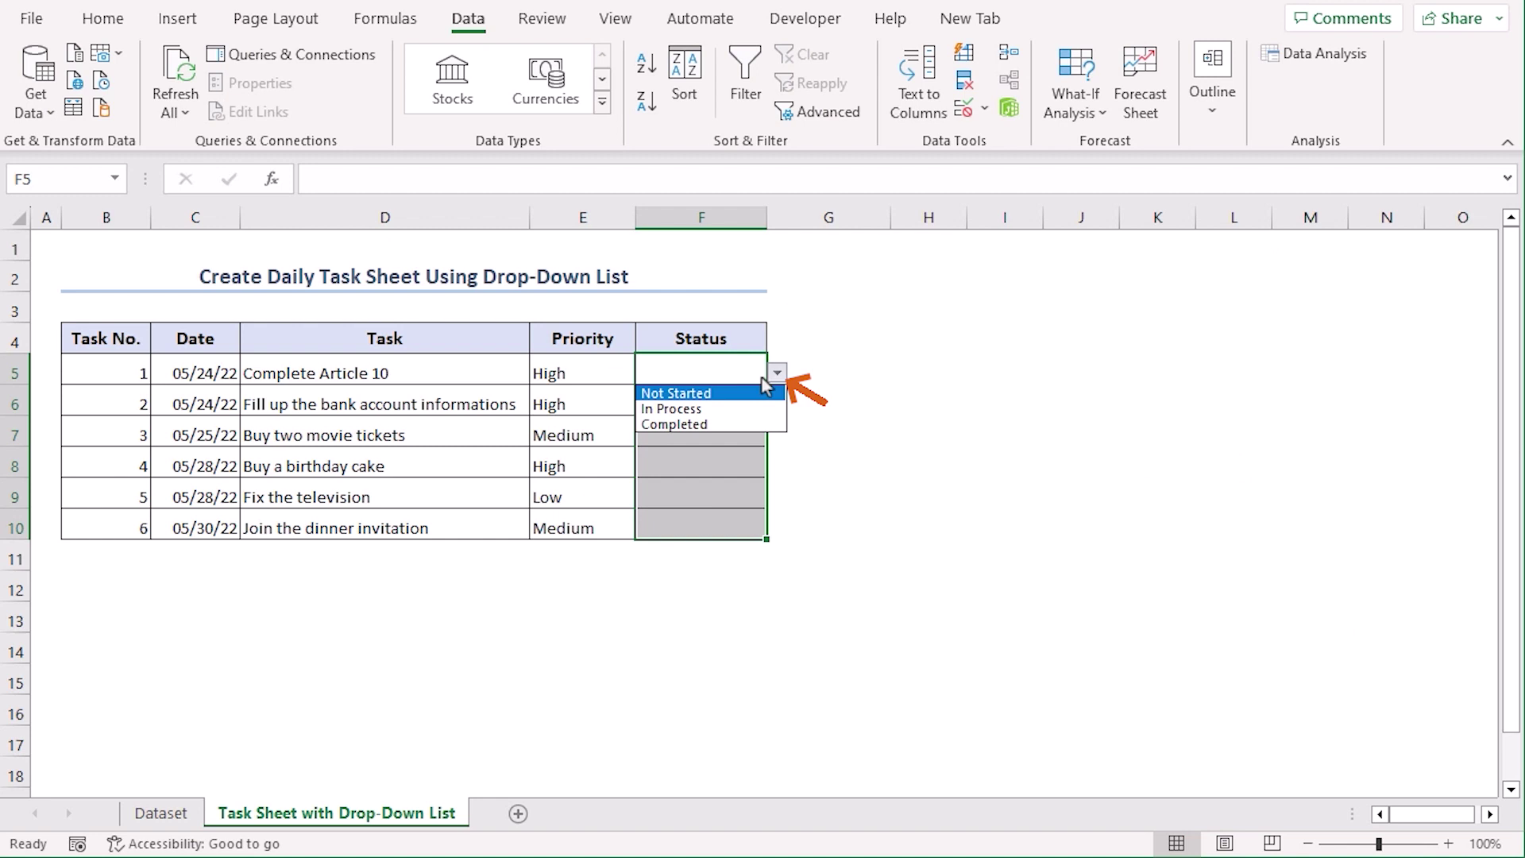
{"action": "left_click", "coordinate": [699, 424]}
{"action": "left_click", "coordinate": [762, 434]}
{"action": "left_click", "coordinate": [776, 434]}
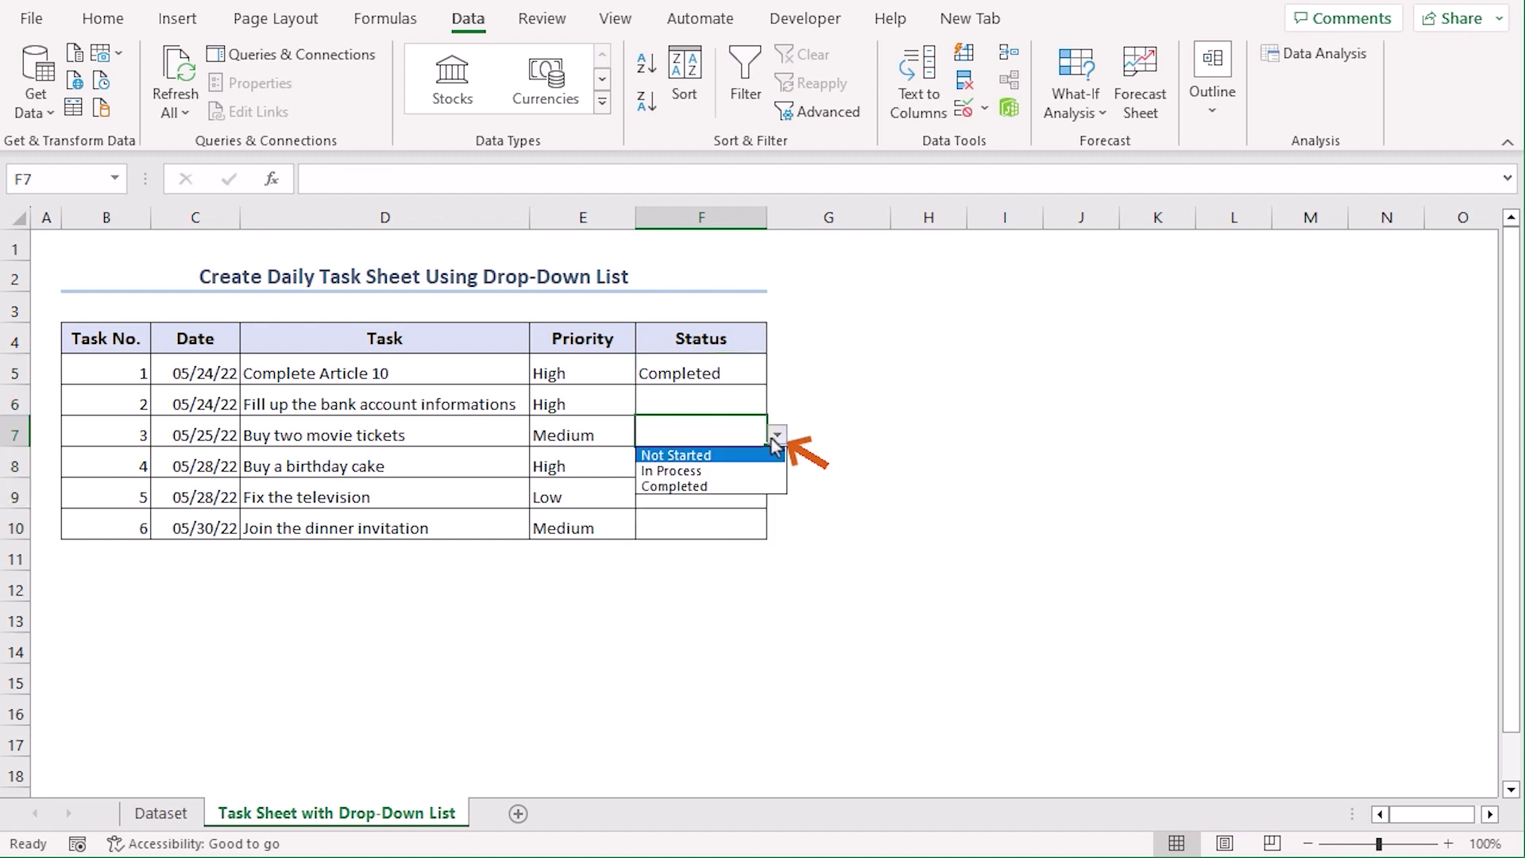
{"action": "left_click", "coordinate": [745, 475]}
{"action": "left_click", "coordinate": [735, 515]}
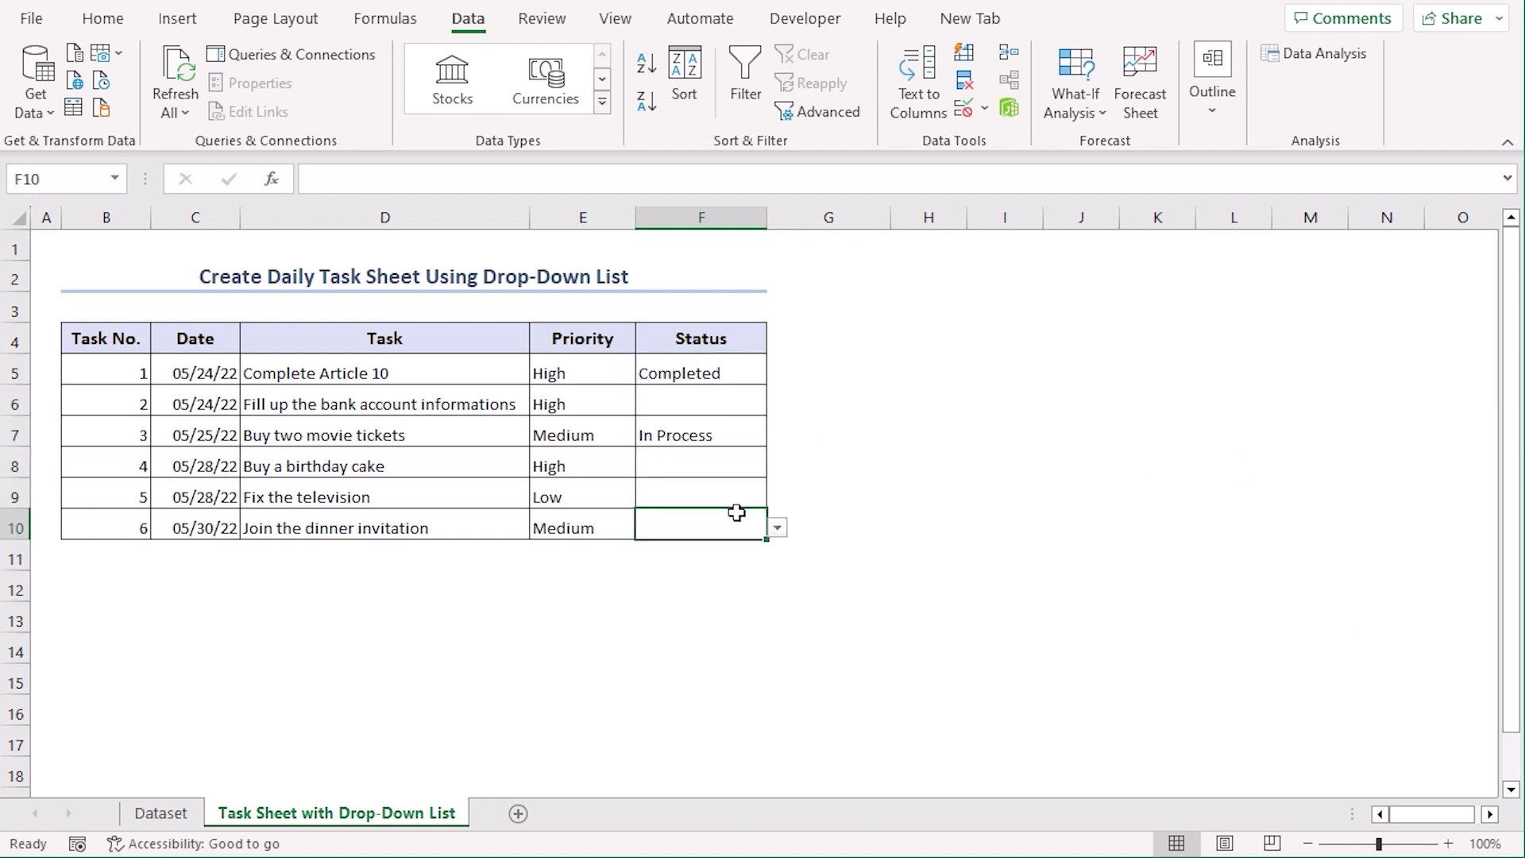
{"action": "left_click", "coordinate": [776, 530]}
{"action": "left_click", "coordinate": [727, 562]}
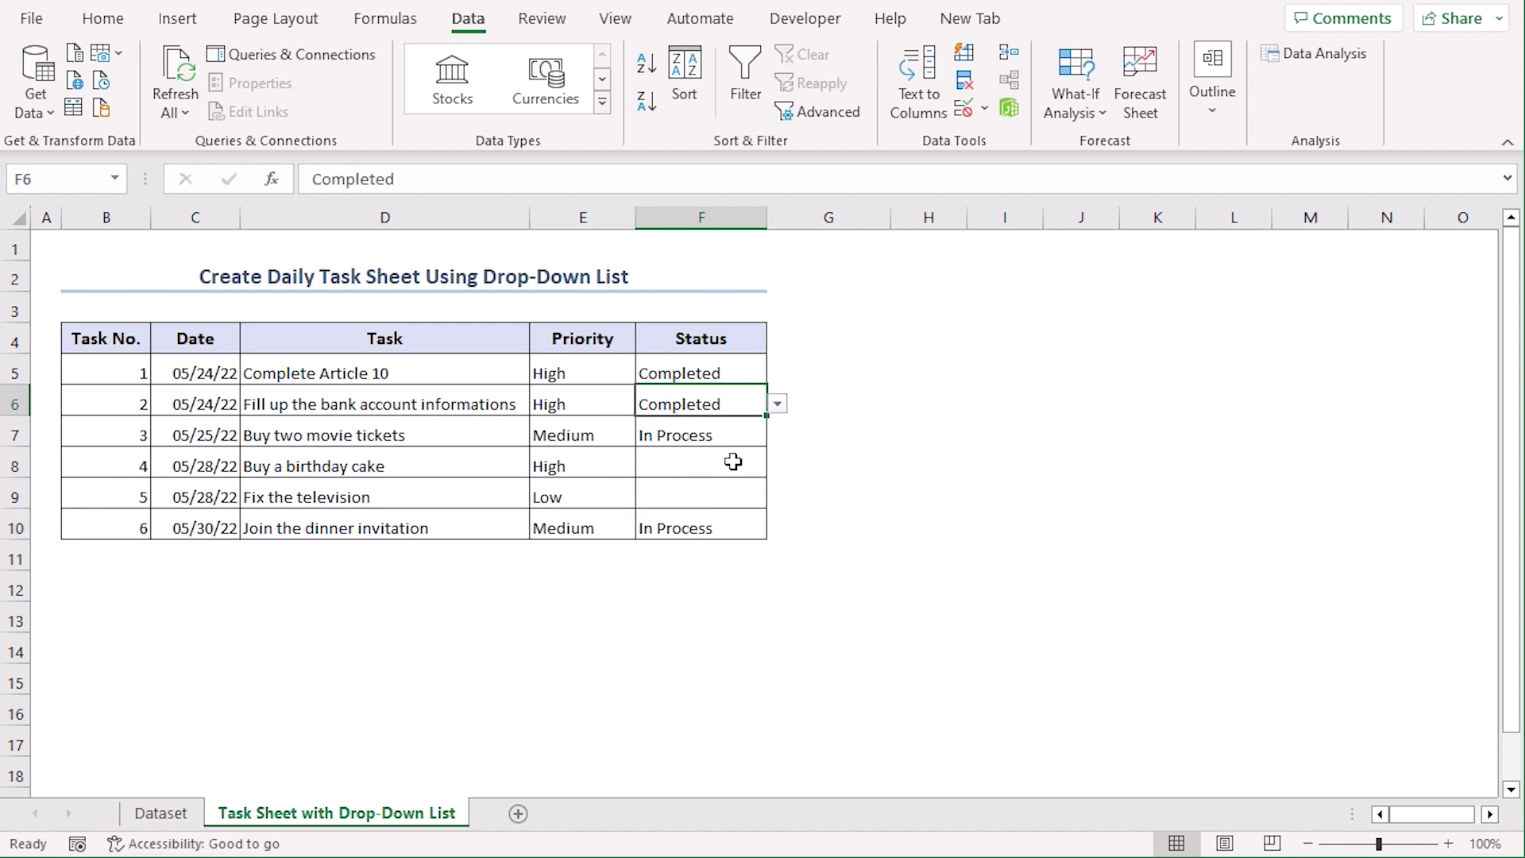
- Set task 4's Status to Completed and task 5's to Not Started
{"action": "left_click", "coordinate": [732, 462]}
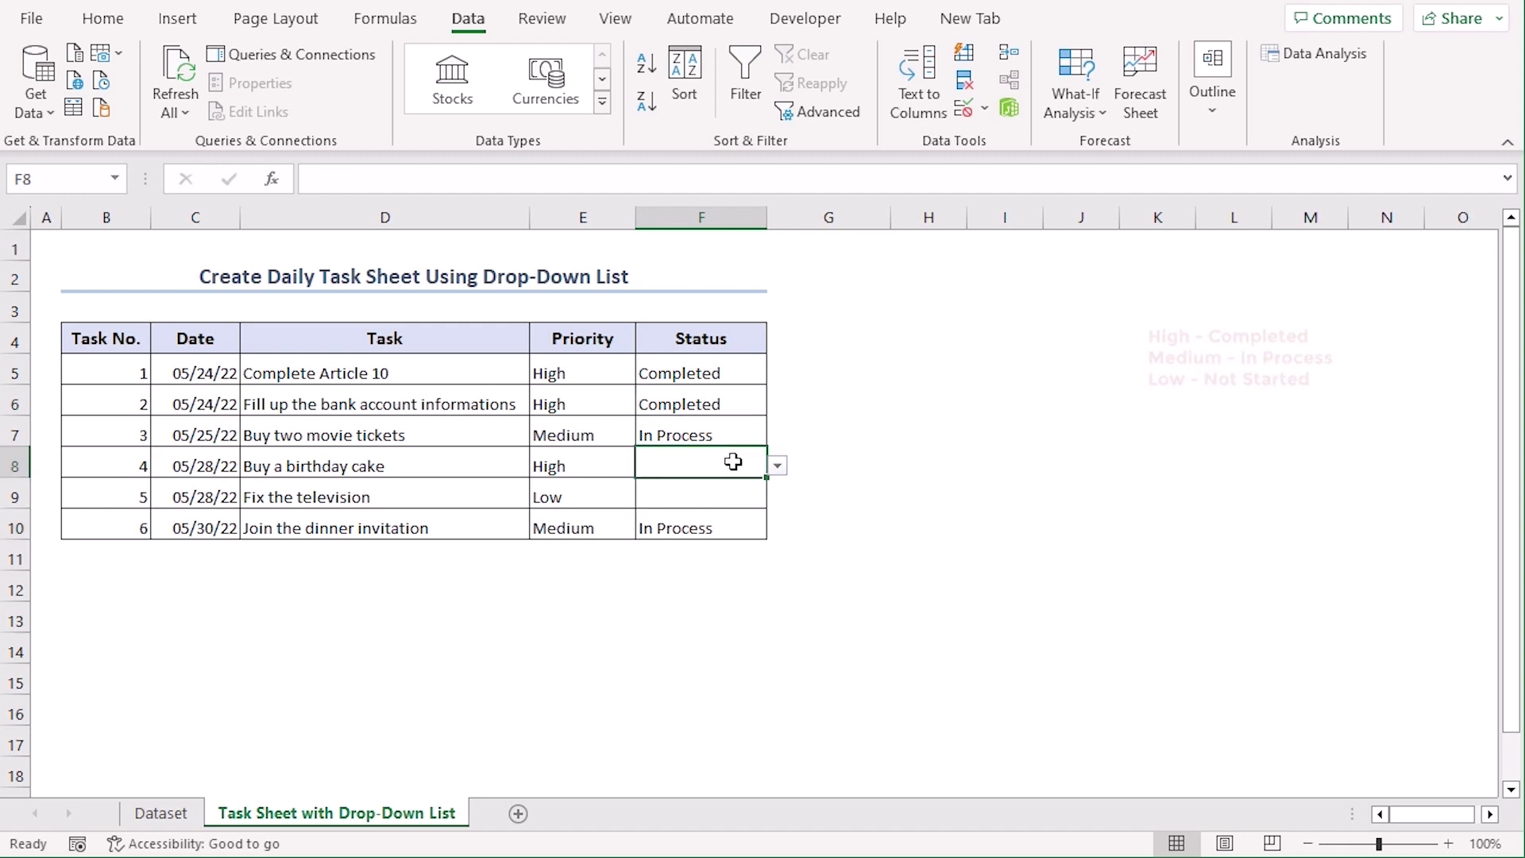
{"action": "left_click", "coordinate": [776, 467]}
{"action": "left_click", "coordinate": [675, 518]}
{"action": "left_click", "coordinate": [754, 497]}
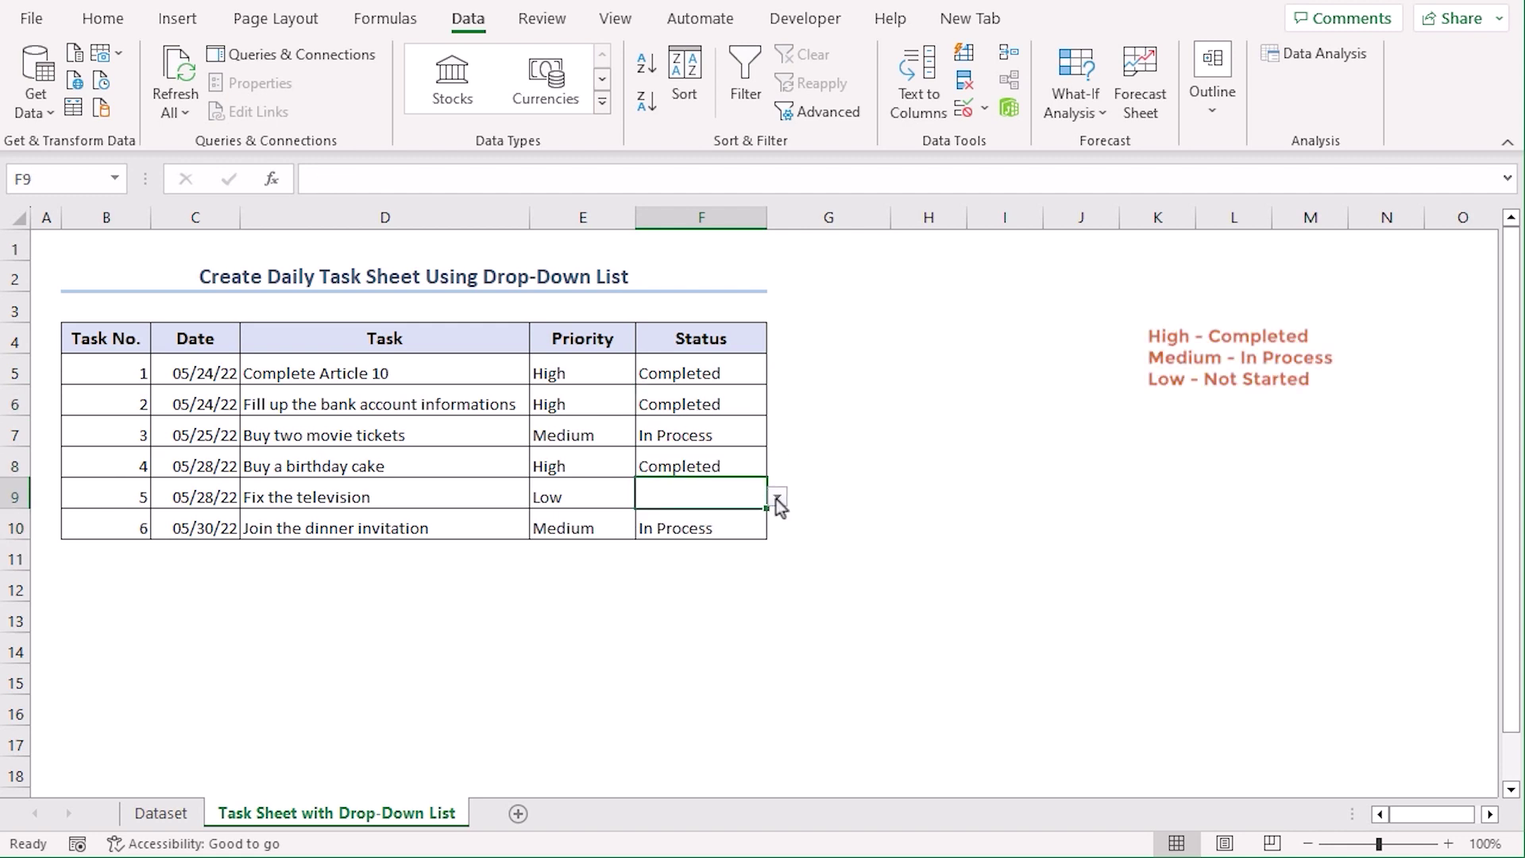
{"action": "left_click", "coordinate": [777, 499]}
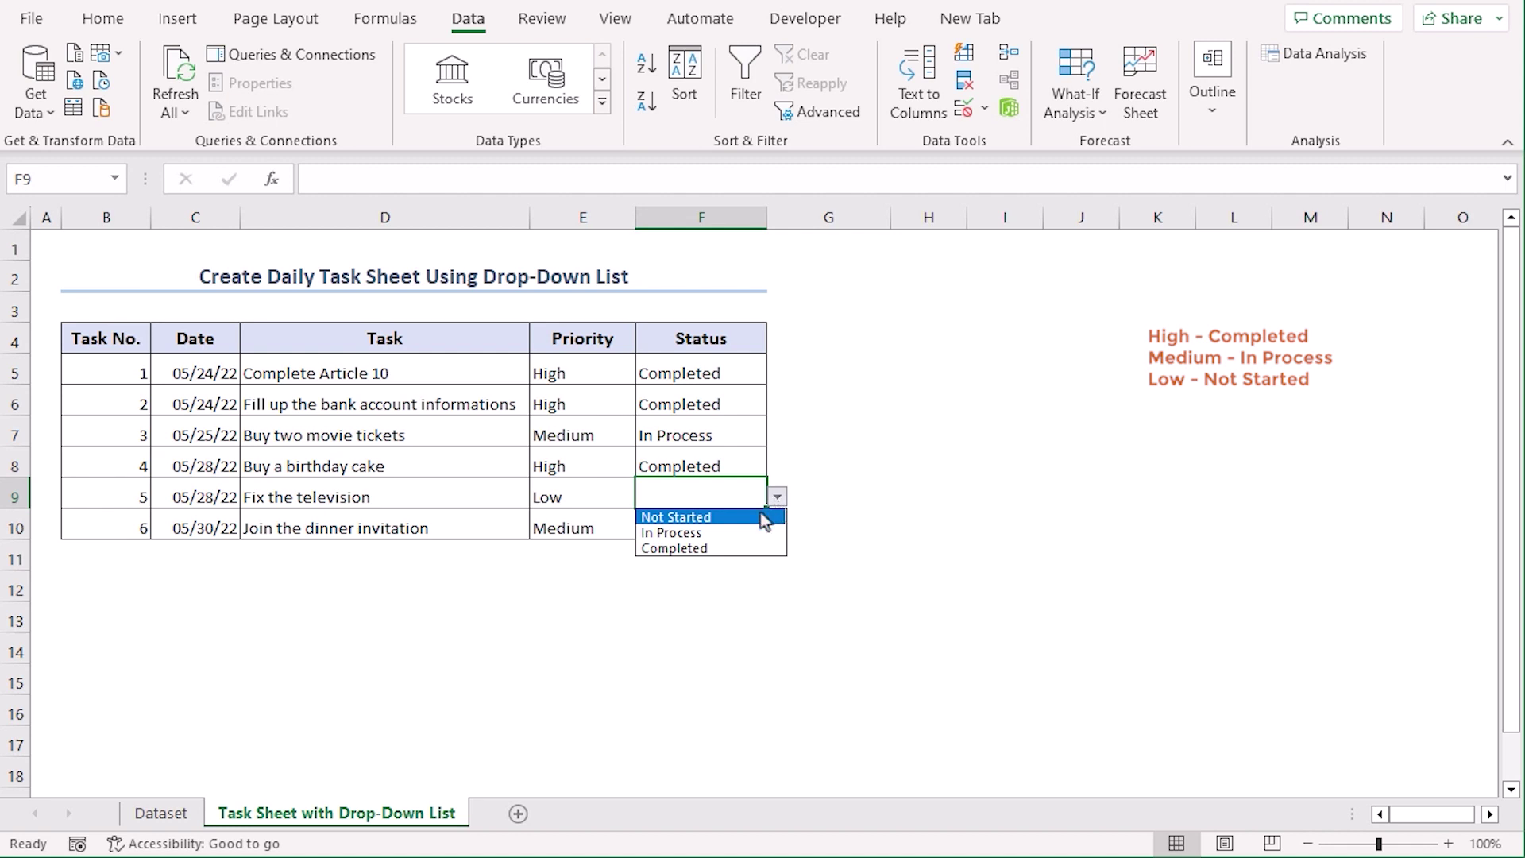
{"action": "left_click", "coordinate": [761, 521]}
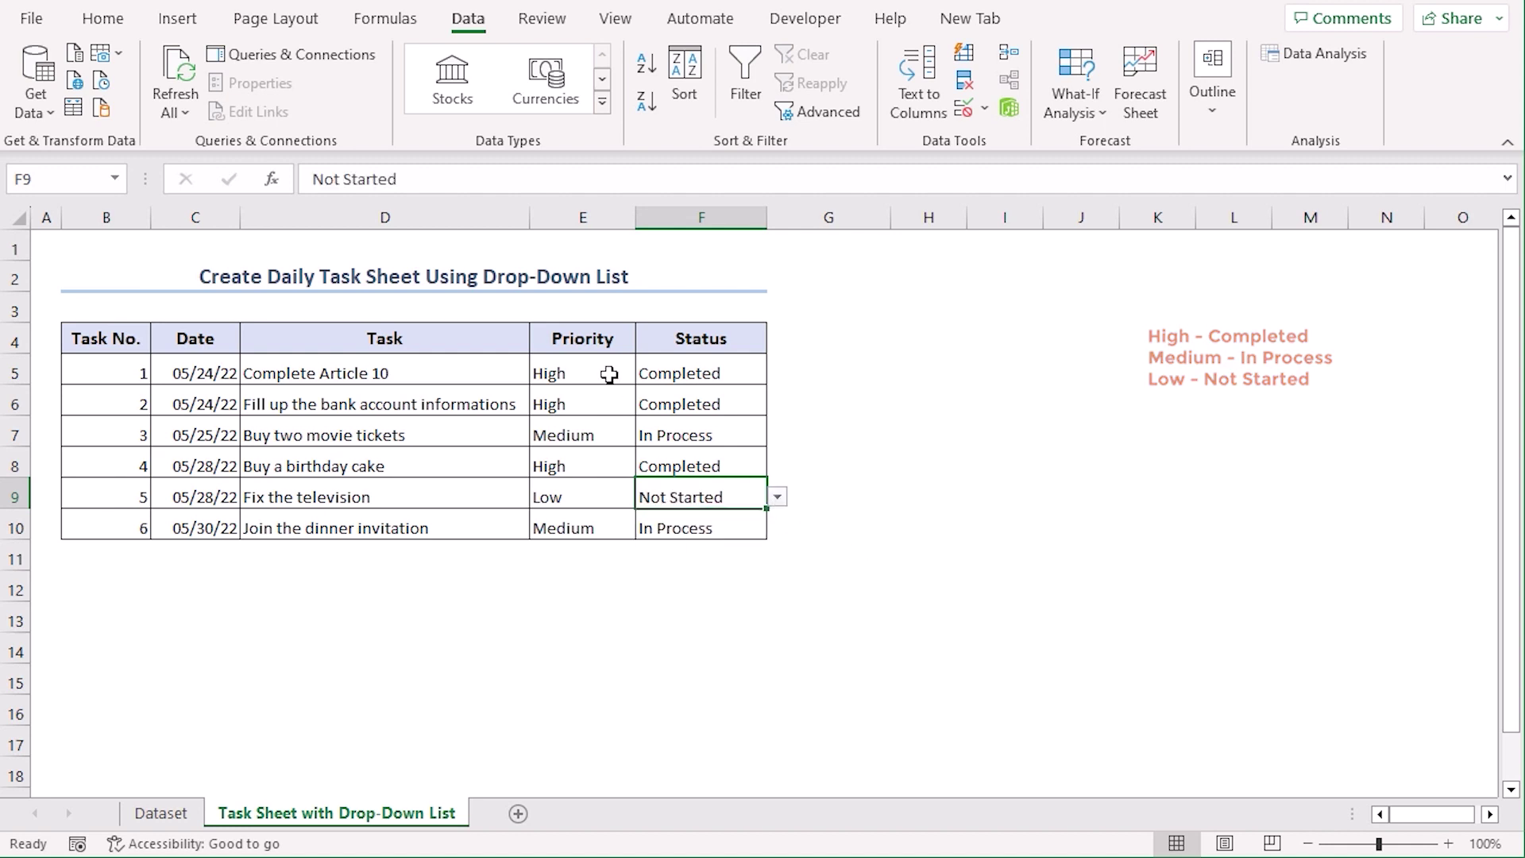
- Add a Text That Contains 'High' rule on E5:E10 with a custom light peach fill
{"action": "left_click_drag", "start_coordinate": [607, 373], "coordinate": [612, 524]}
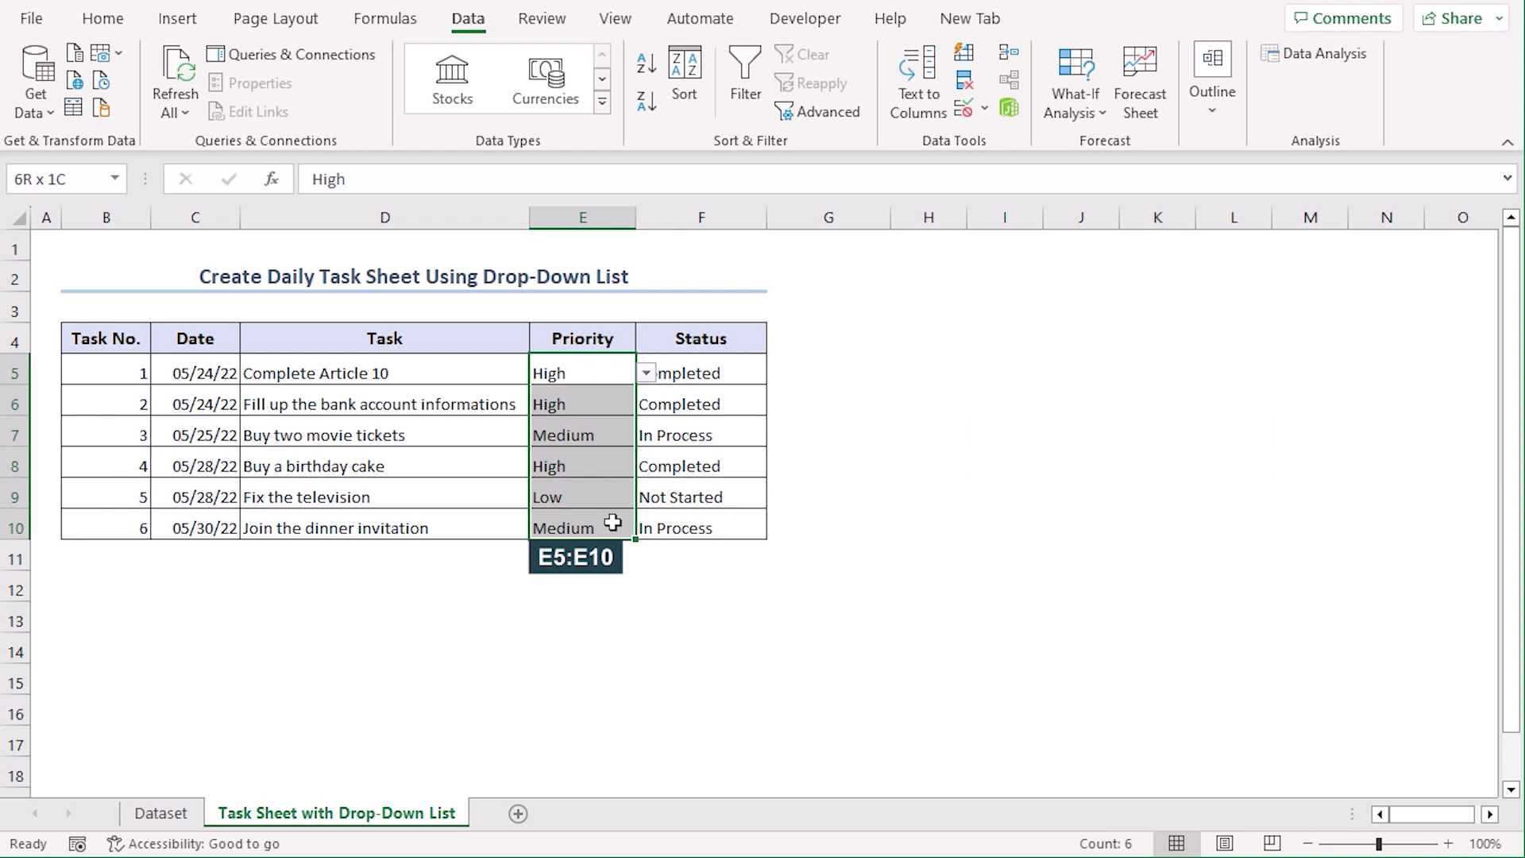
{"action": "left_click", "coordinate": [99, 21]}
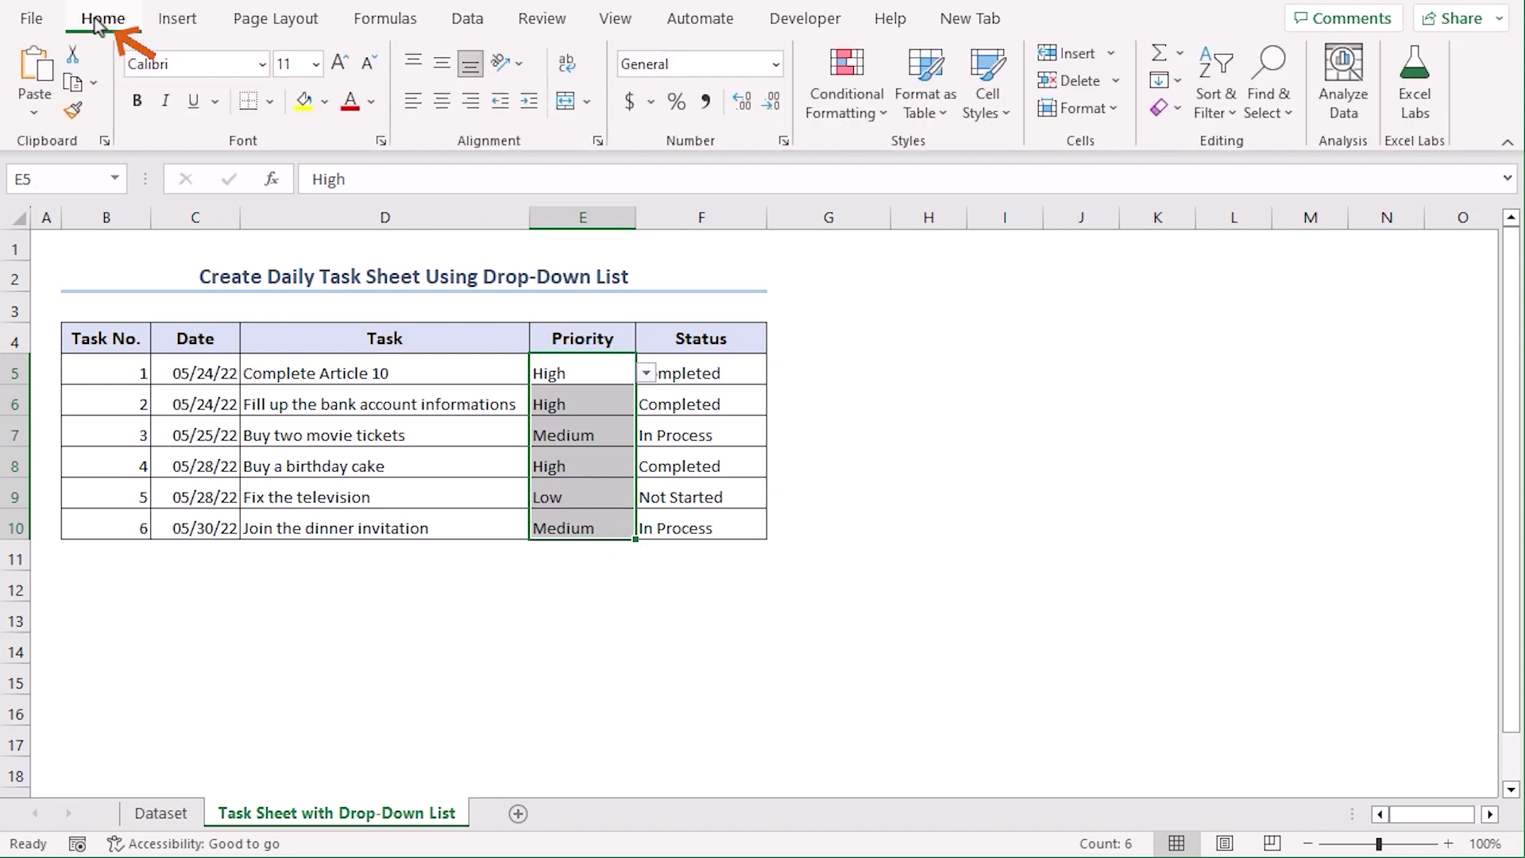
{"action": "left_click", "coordinate": [843, 117]}
{"action": "mouse_move", "coordinate": [910, 163]}
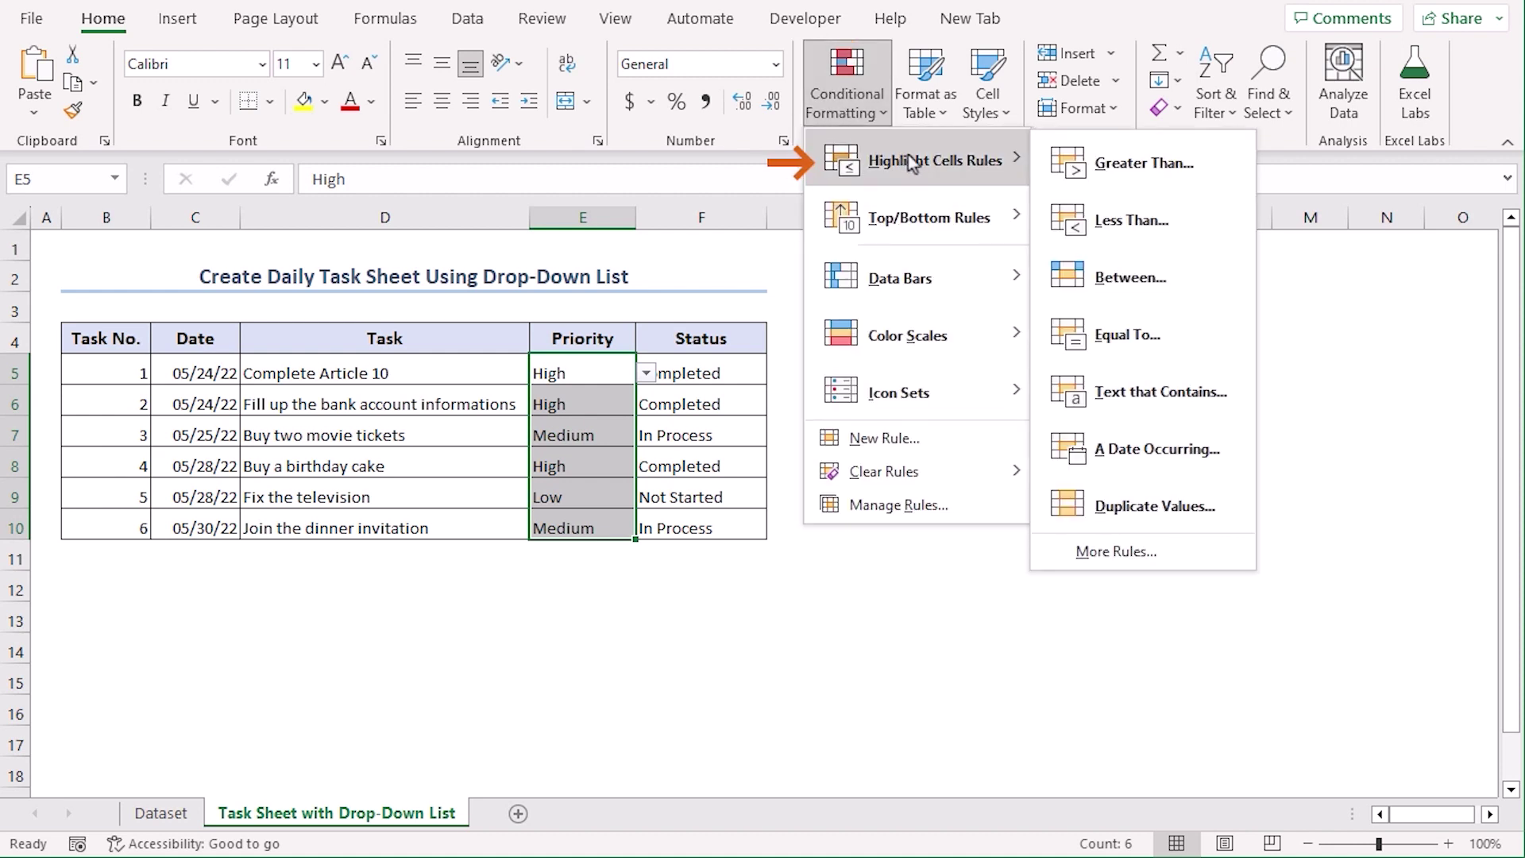
{"action": "left_click", "coordinate": [1229, 395]}
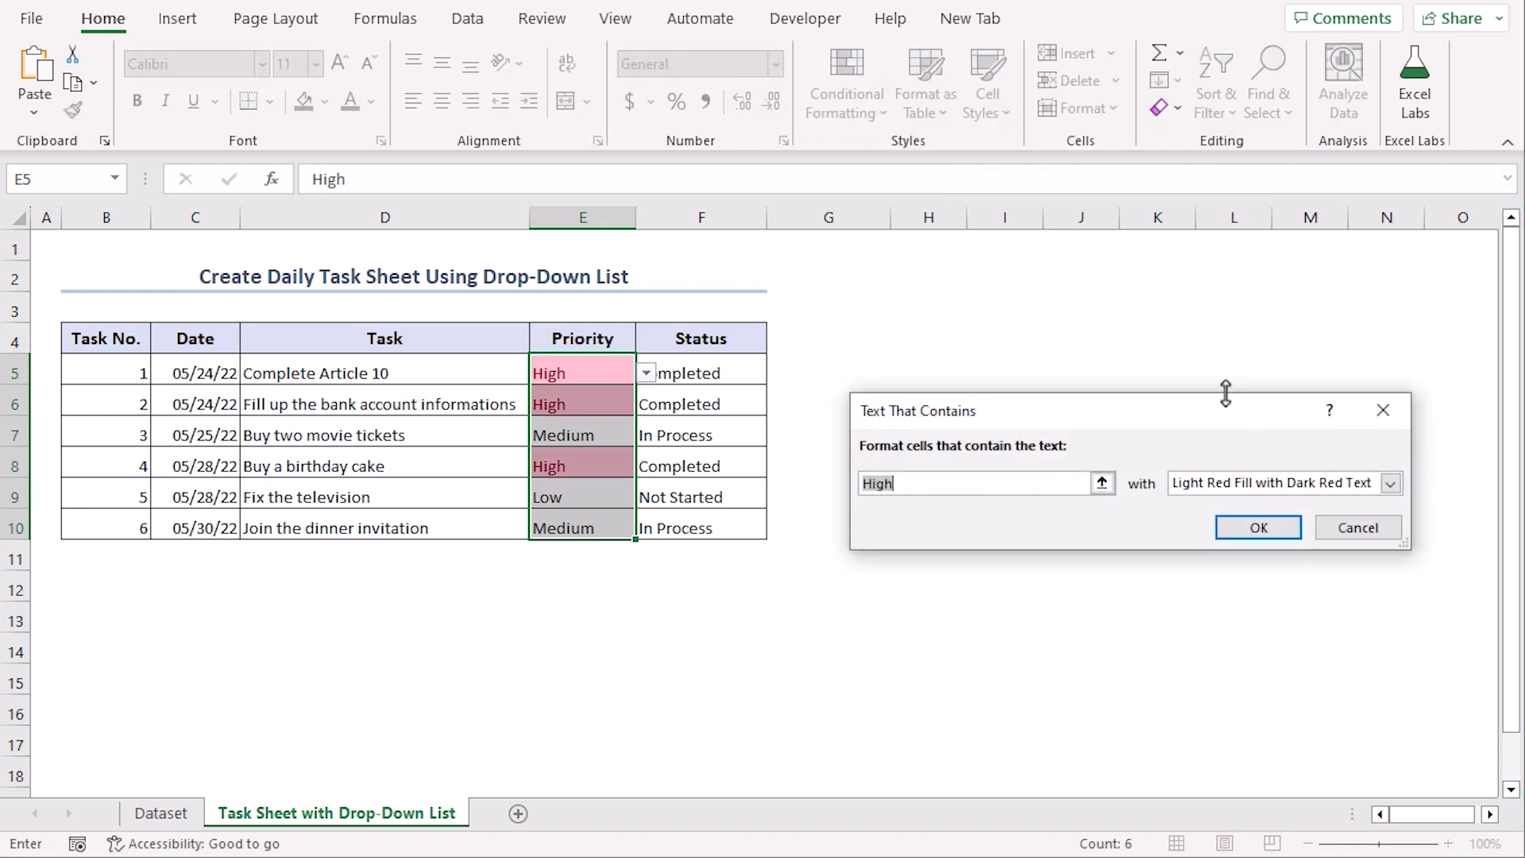
{"action": "left_click", "coordinate": [1390, 484]}
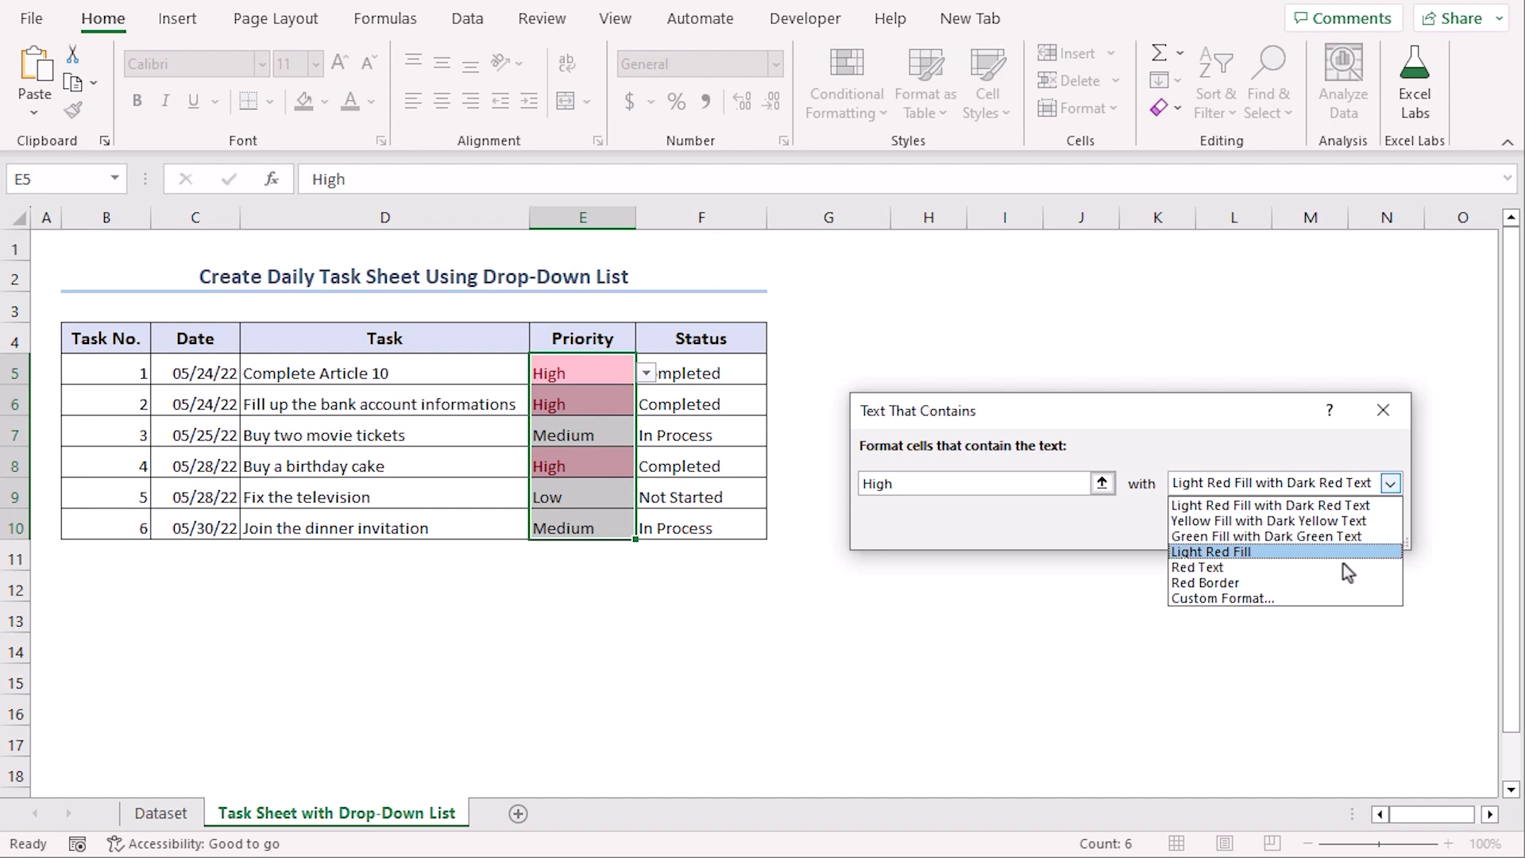
{"action": "left_click", "coordinate": [1307, 600]}
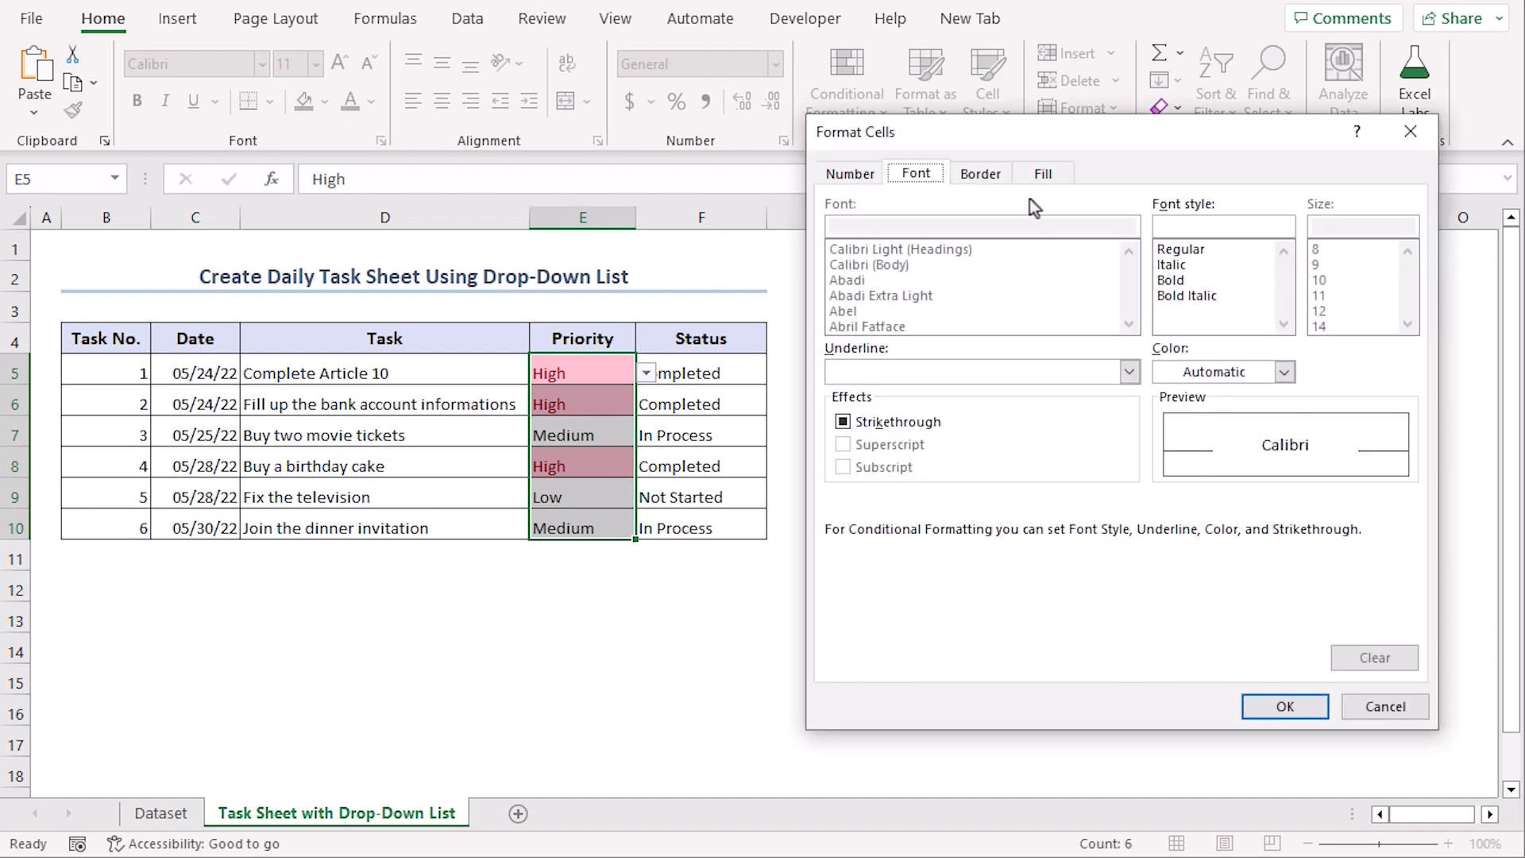
{"action": "left_click", "coordinate": [1042, 175]}
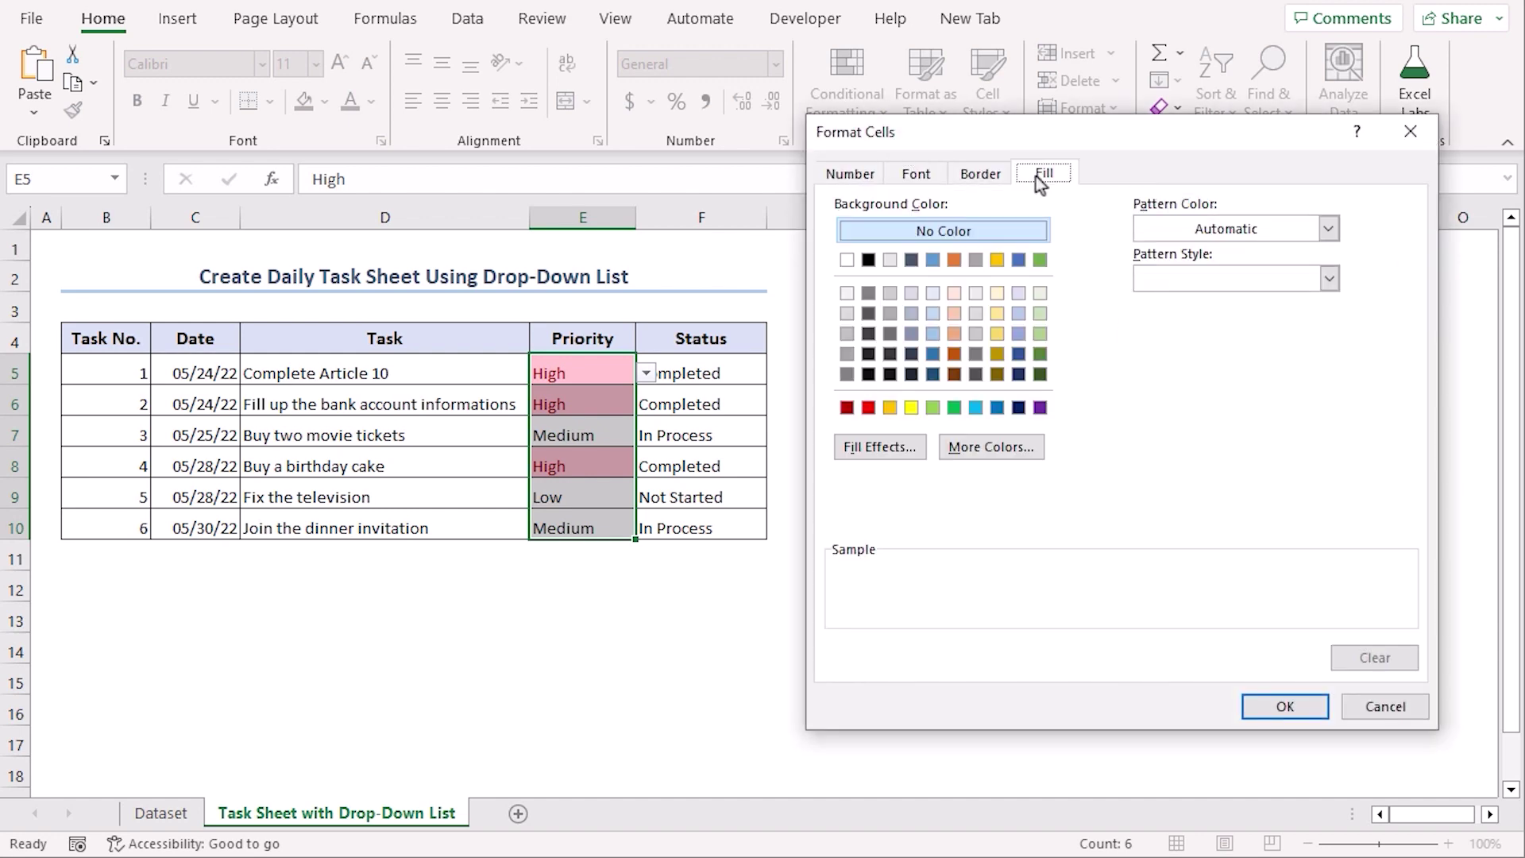
{"action": "left_click", "coordinate": [958, 293]}
{"action": "left_click", "coordinate": [1265, 706]}
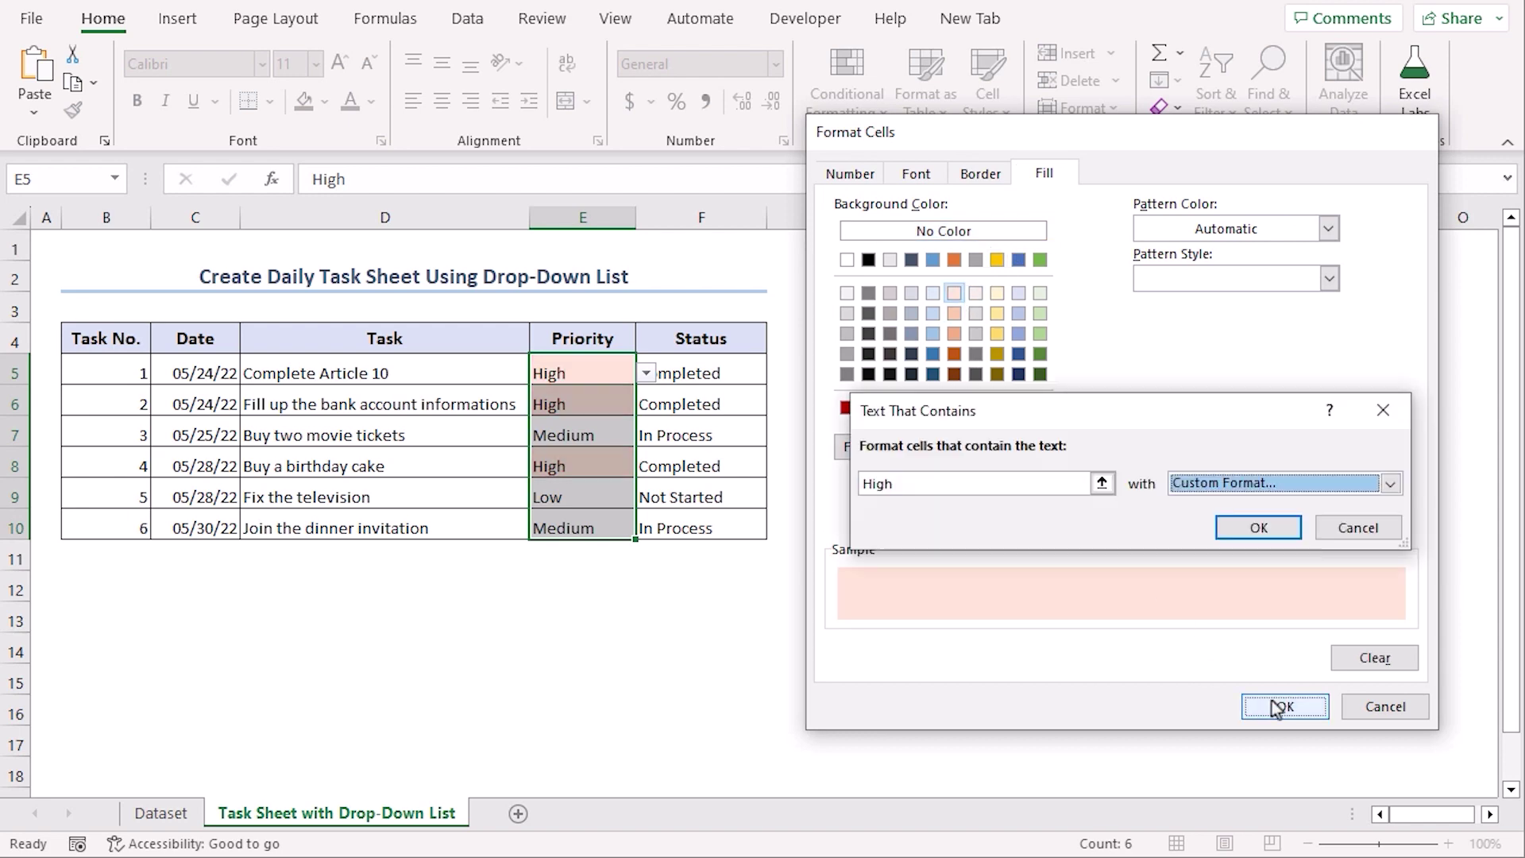
{"action": "left_click", "coordinate": [1270, 527]}
- Add a Text That Contains 'Medium' rule with a custom light yellow fill
{"action": "left_click", "coordinate": [846, 84]}
{"action": "mouse_move", "coordinate": [956, 169]}
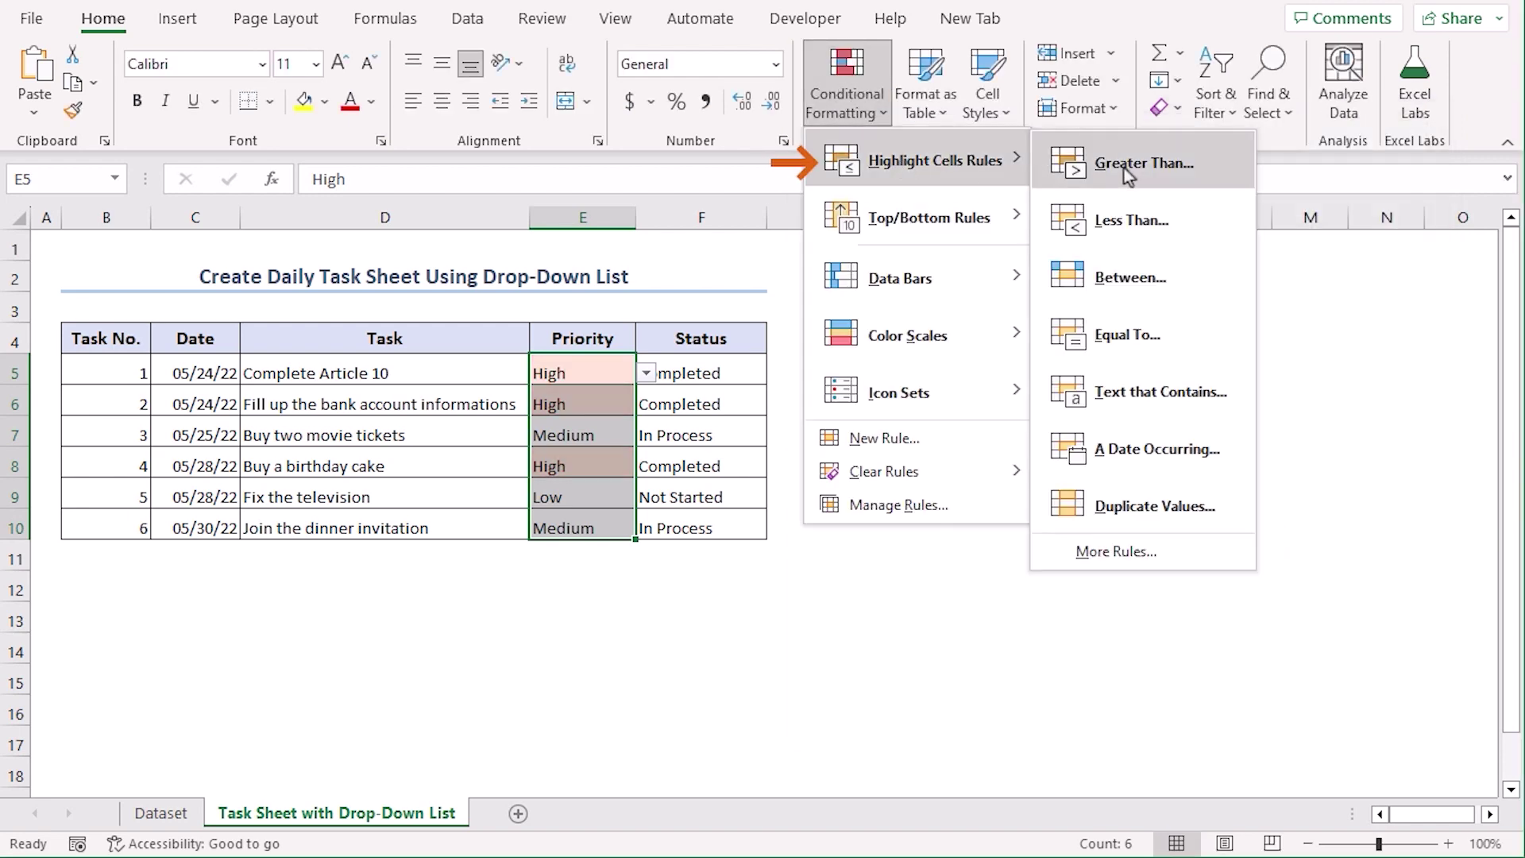
{"action": "left_click", "coordinate": [1156, 391]}
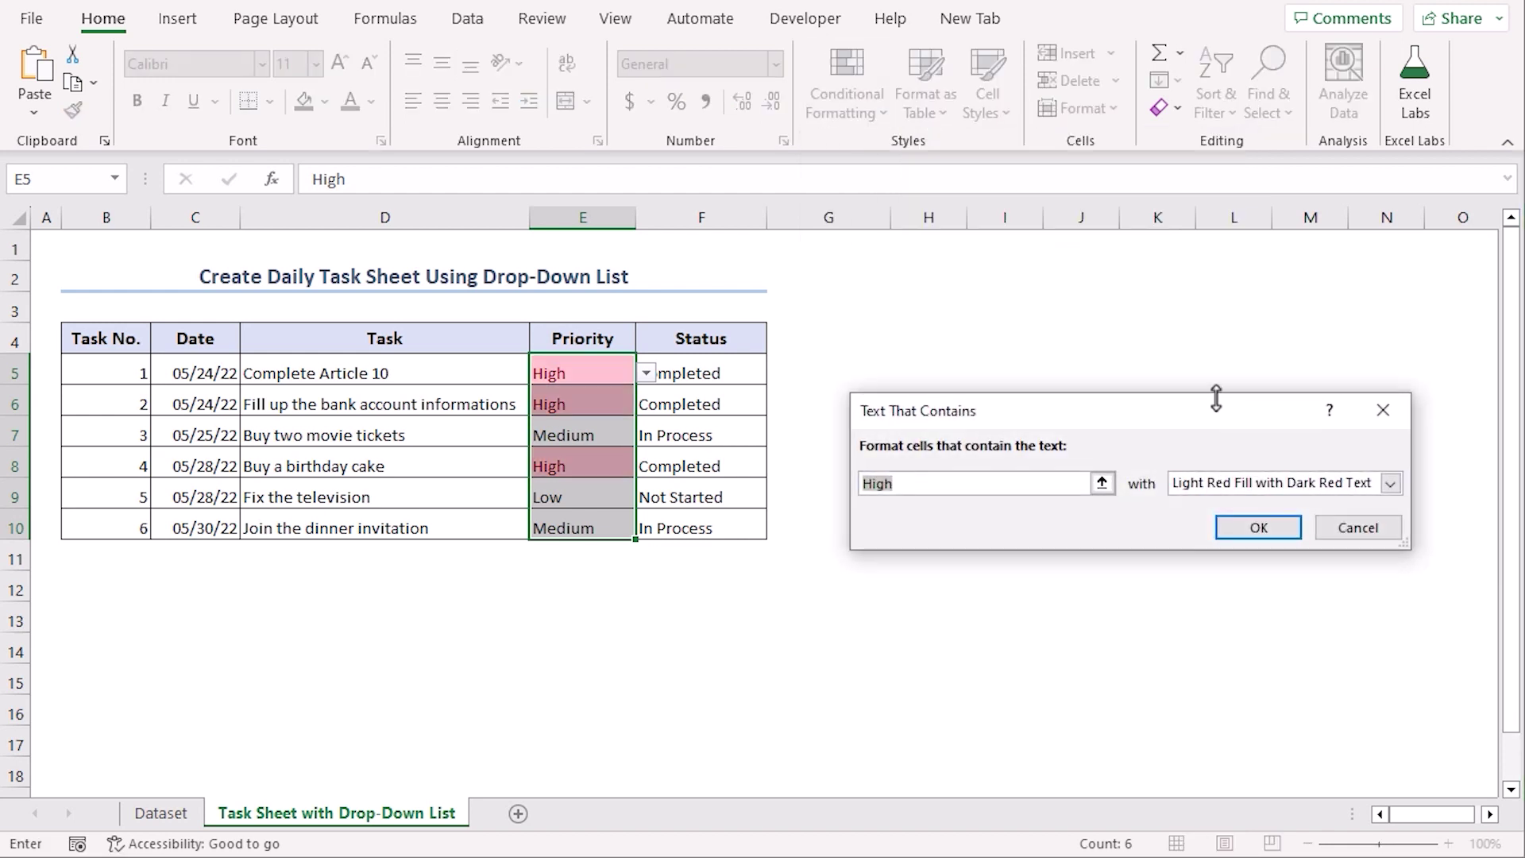
{"action": "type", "text": "M"}
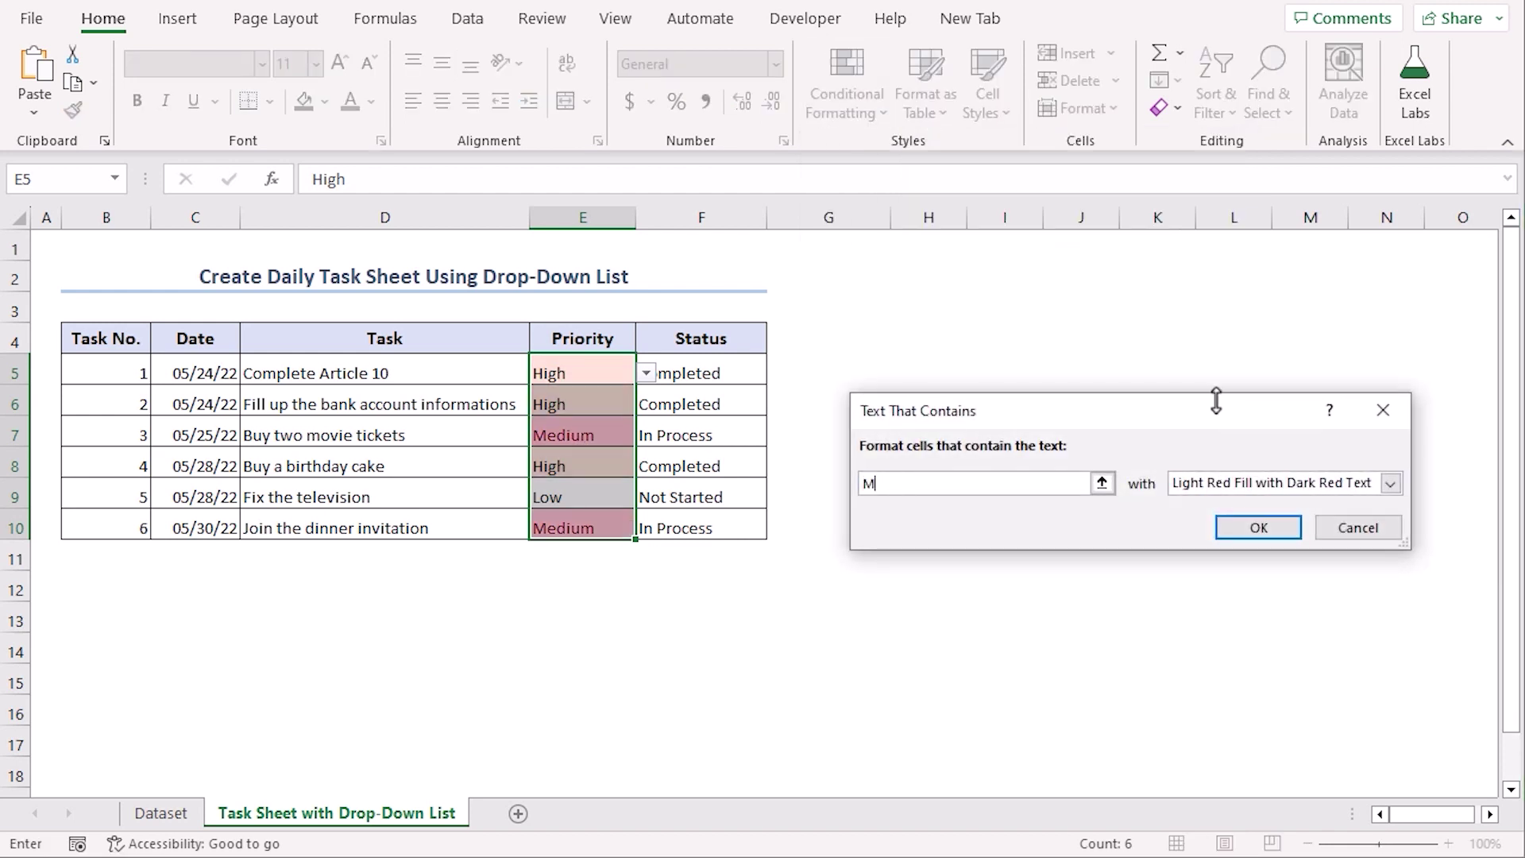
{"action": "type", "text": "edium"}
{"action": "left_click", "coordinate": [1391, 483]}
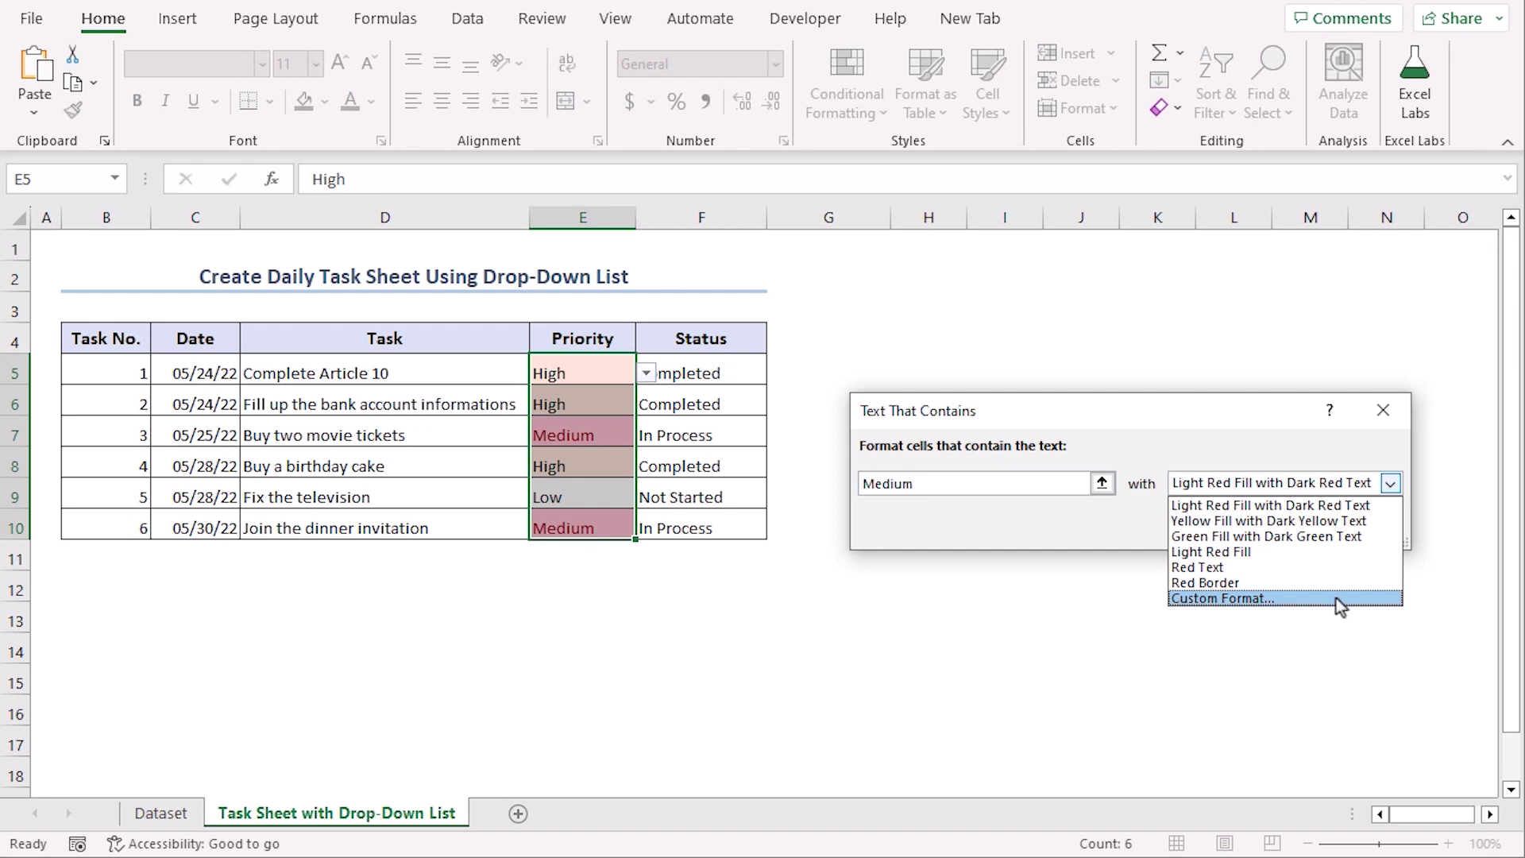
{"action": "left_click", "coordinate": [1341, 604]}
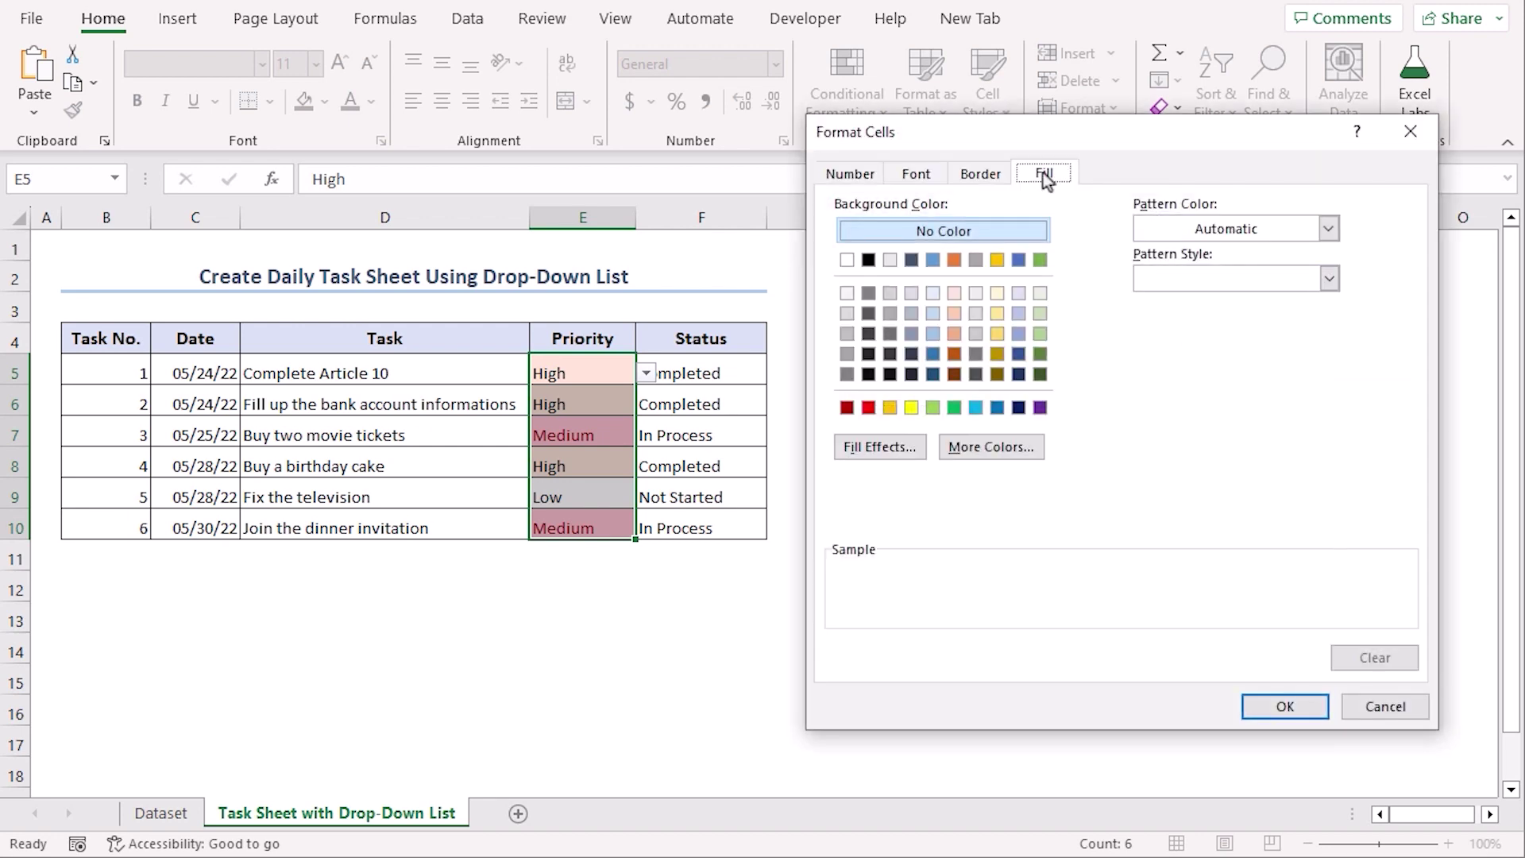
{"action": "left_click", "coordinate": [998, 294]}
{"action": "left_click", "coordinate": [1268, 702]}
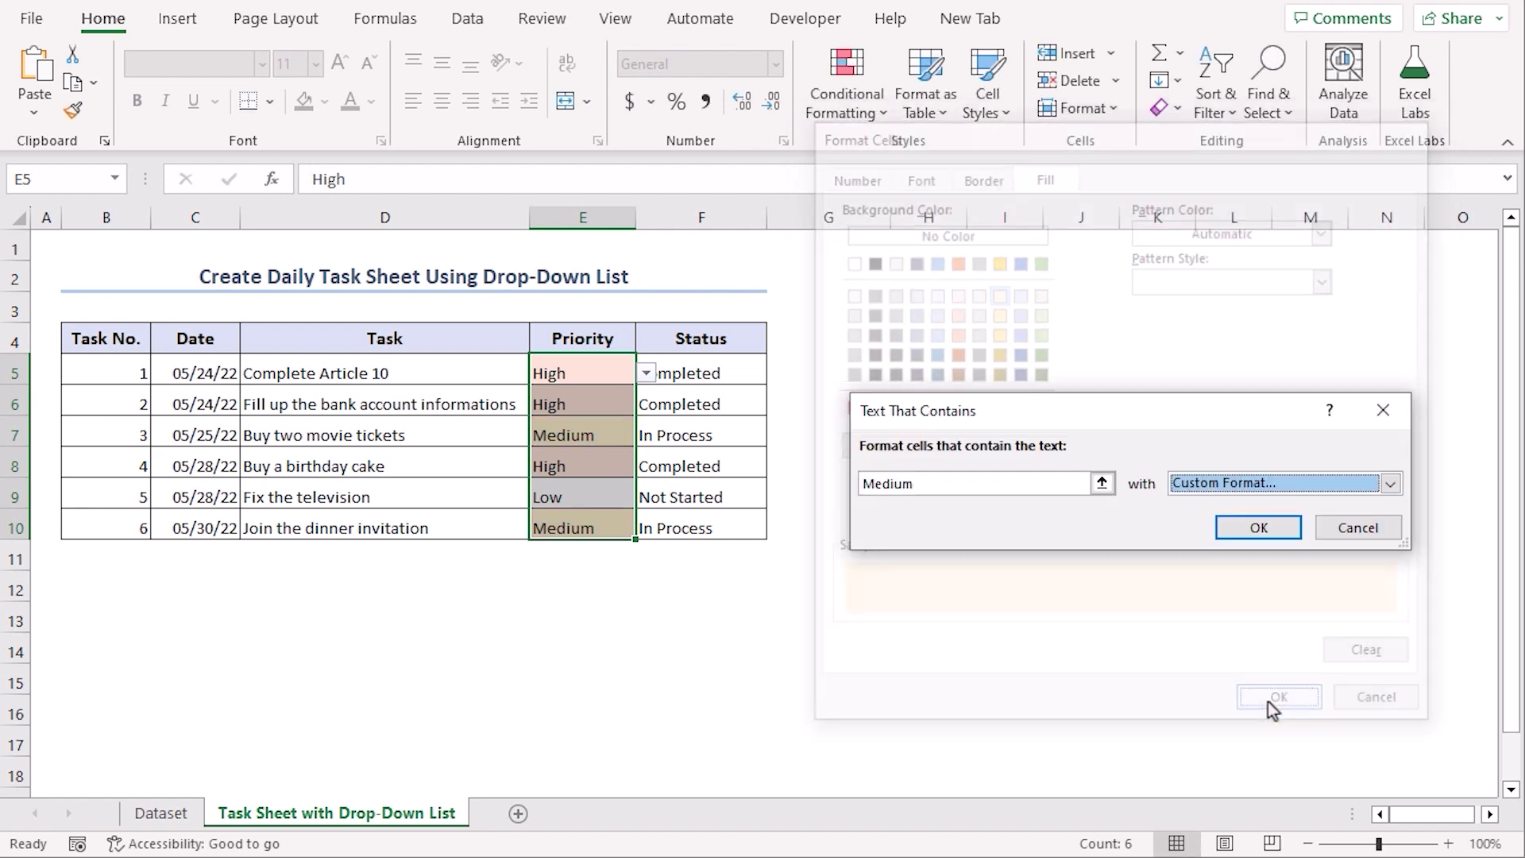
{"action": "left_click", "coordinate": [1258, 524]}
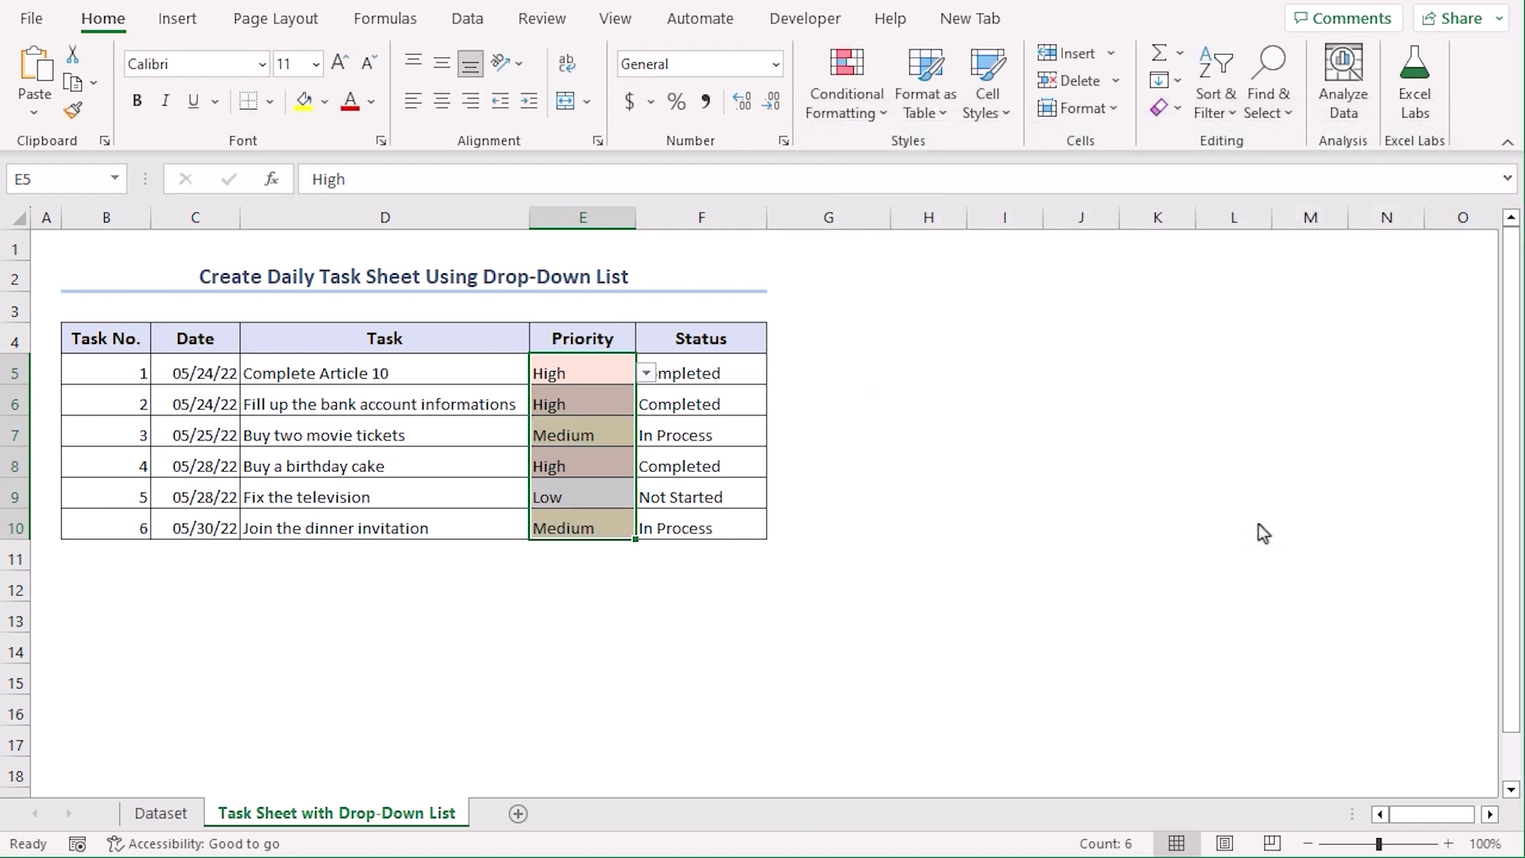
- Add a Text That Contains 'Low' rule with a custom light green fill
{"action": "left_click", "coordinate": [844, 111]}
{"action": "mouse_move", "coordinate": [902, 163]}
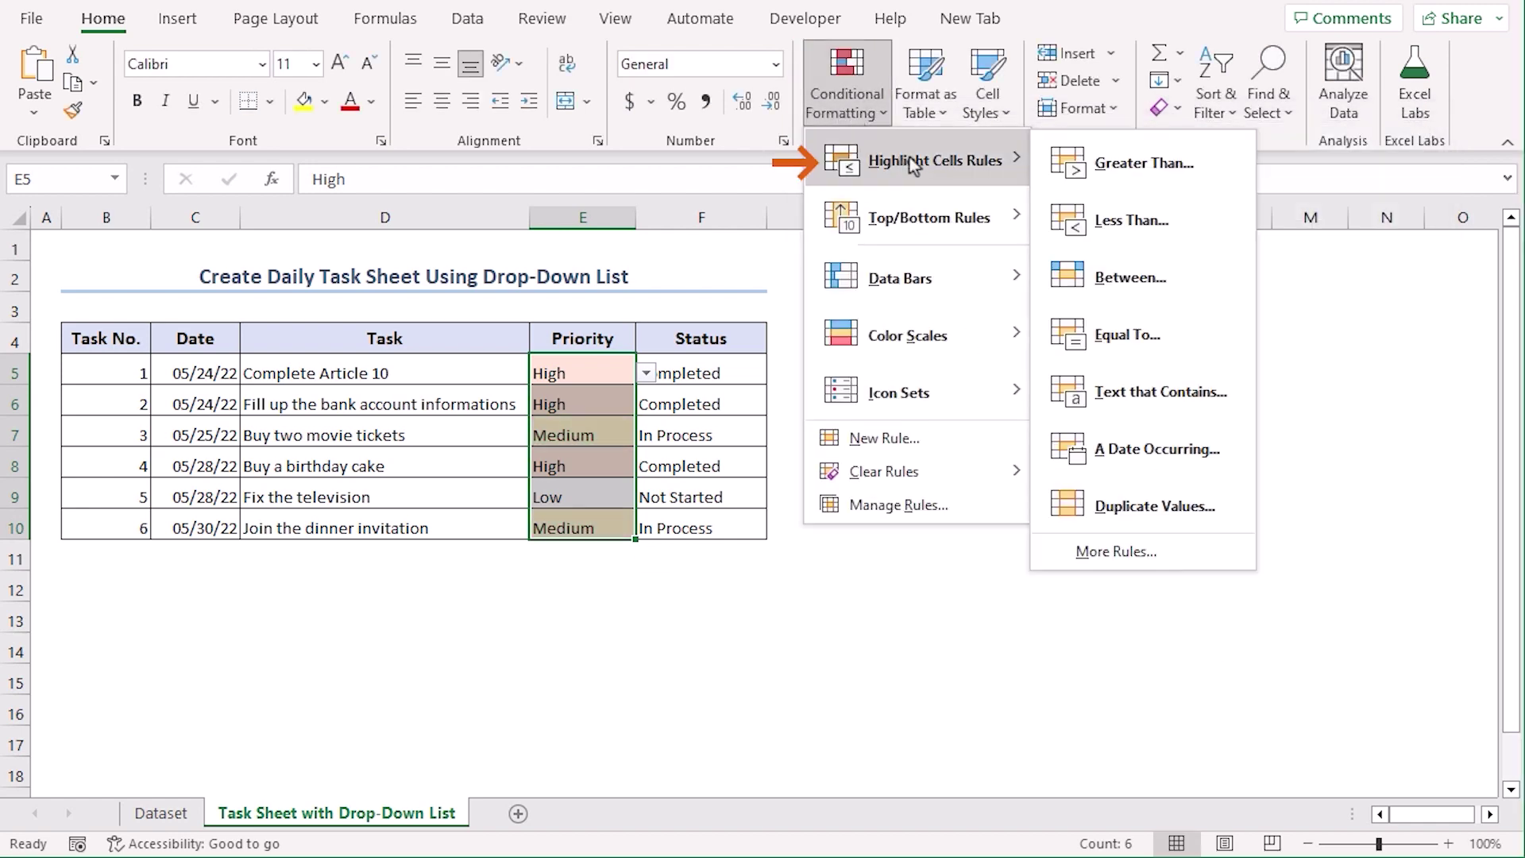
{"action": "left_click", "coordinate": [1230, 391]}
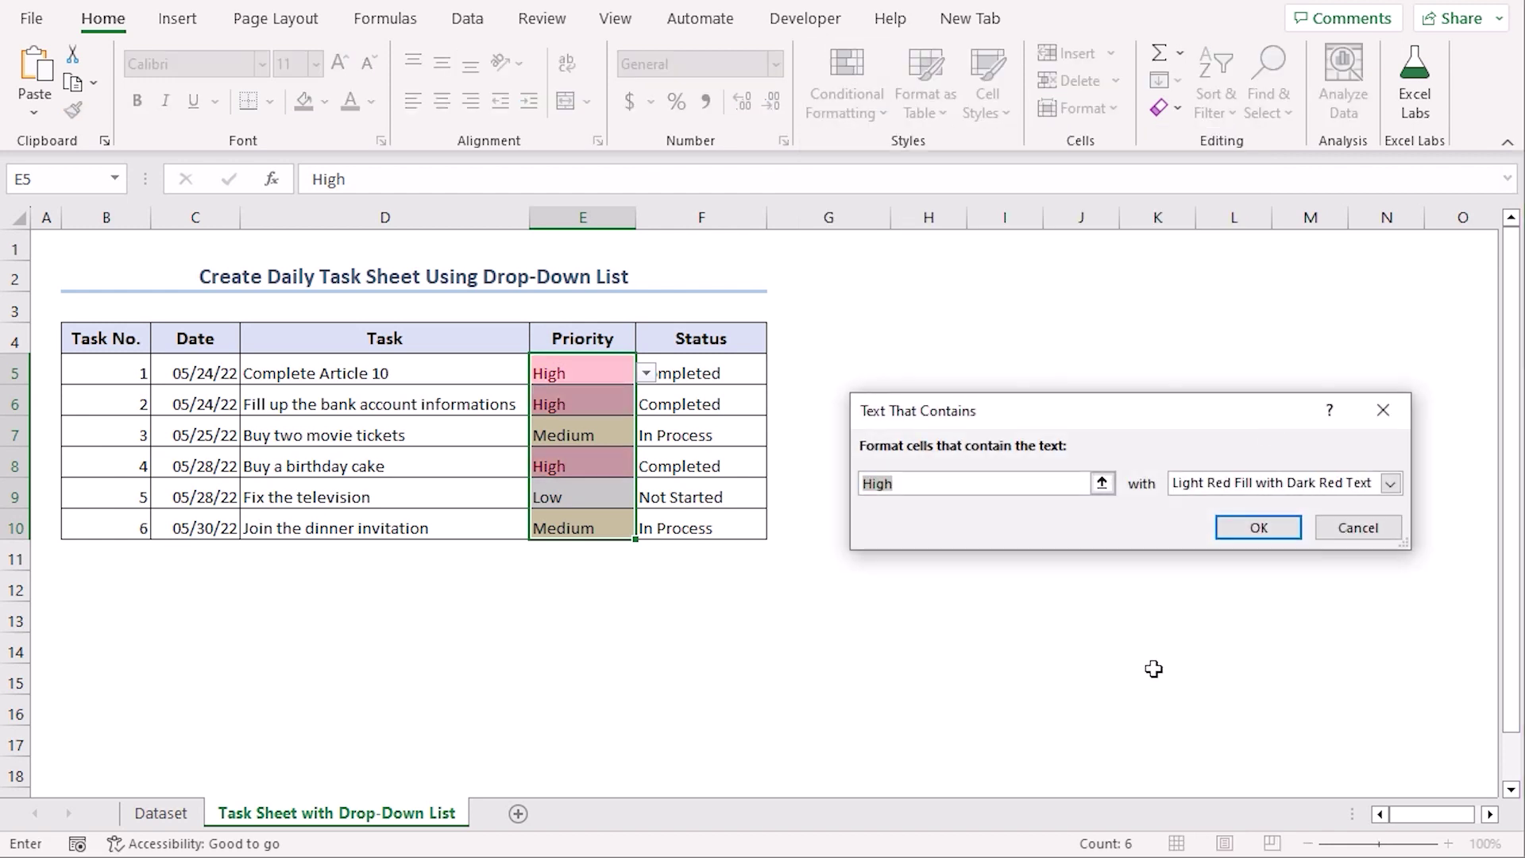
{"action": "type", "text": "Low"}
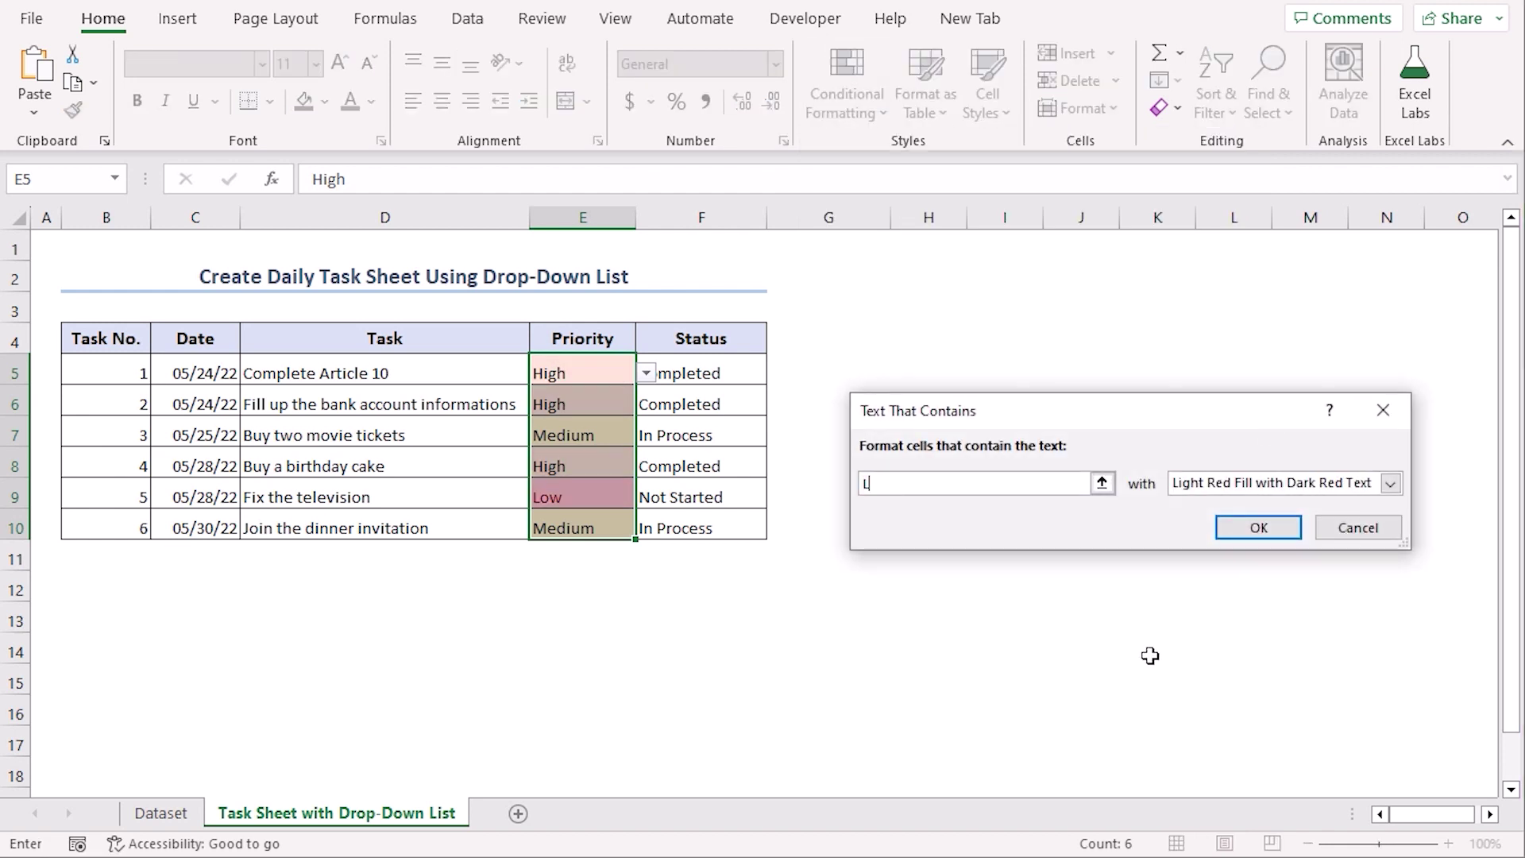
{"action": "left_click", "coordinate": [1391, 484]}
{"action": "left_click", "coordinate": [1315, 593]}
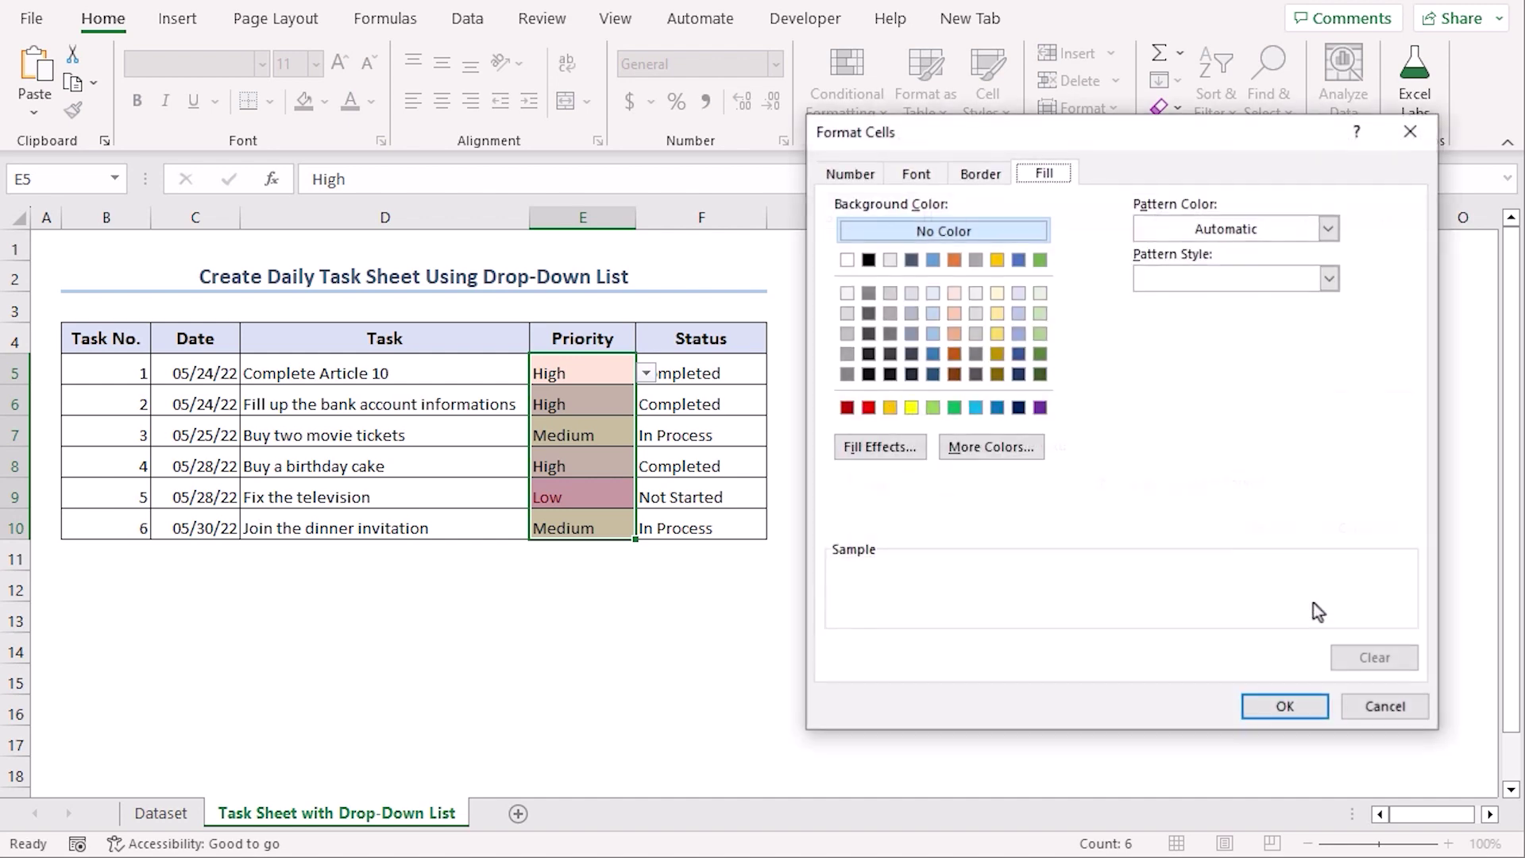
{"action": "left_click", "coordinate": [1040, 293]}
{"action": "left_click", "coordinate": [1283, 708]}
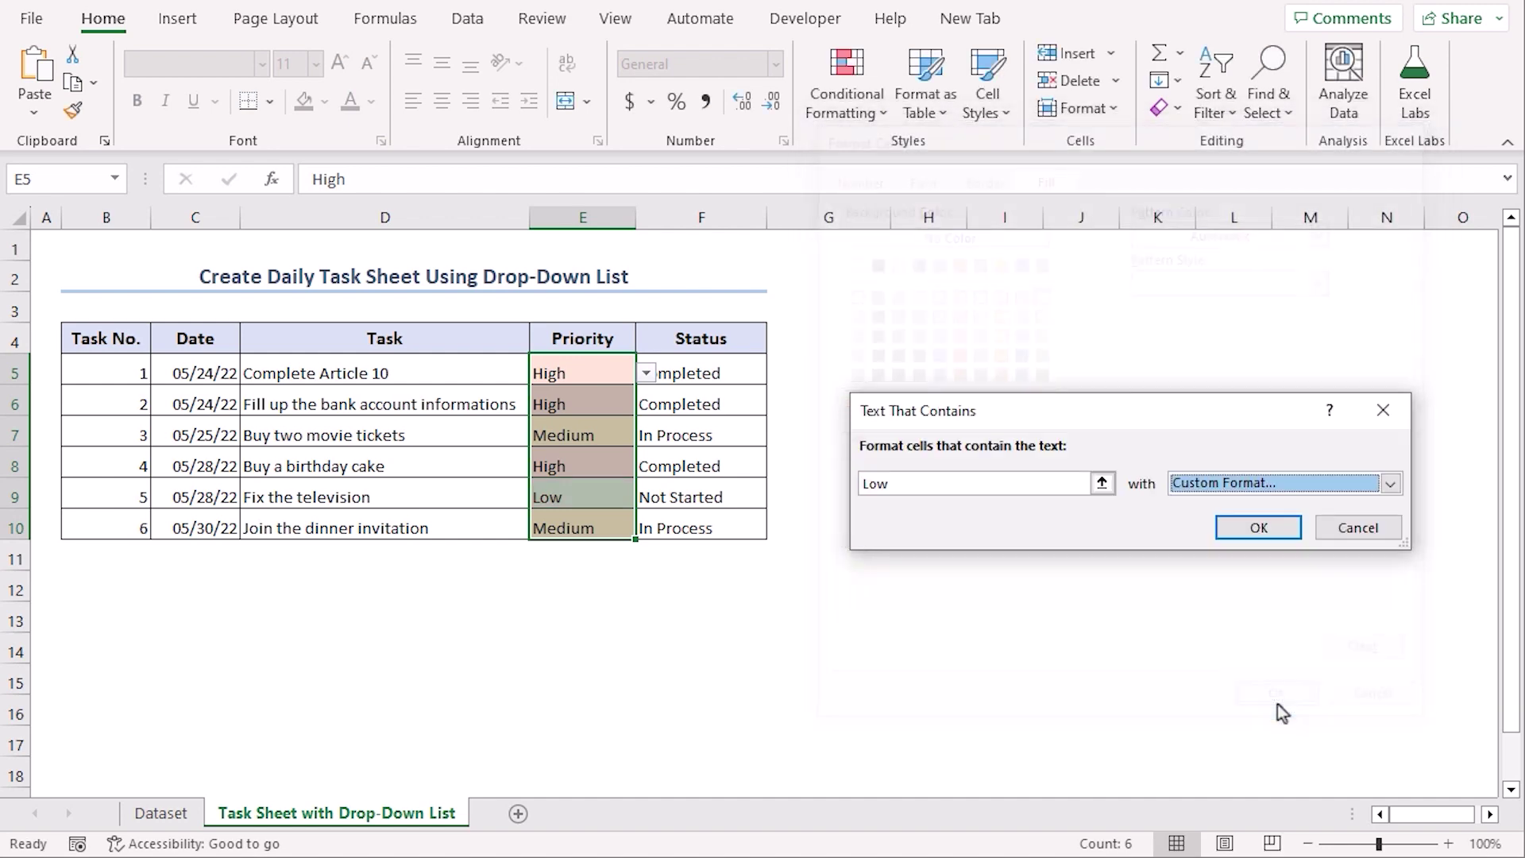
{"action": "left_click", "coordinate": [1258, 529]}
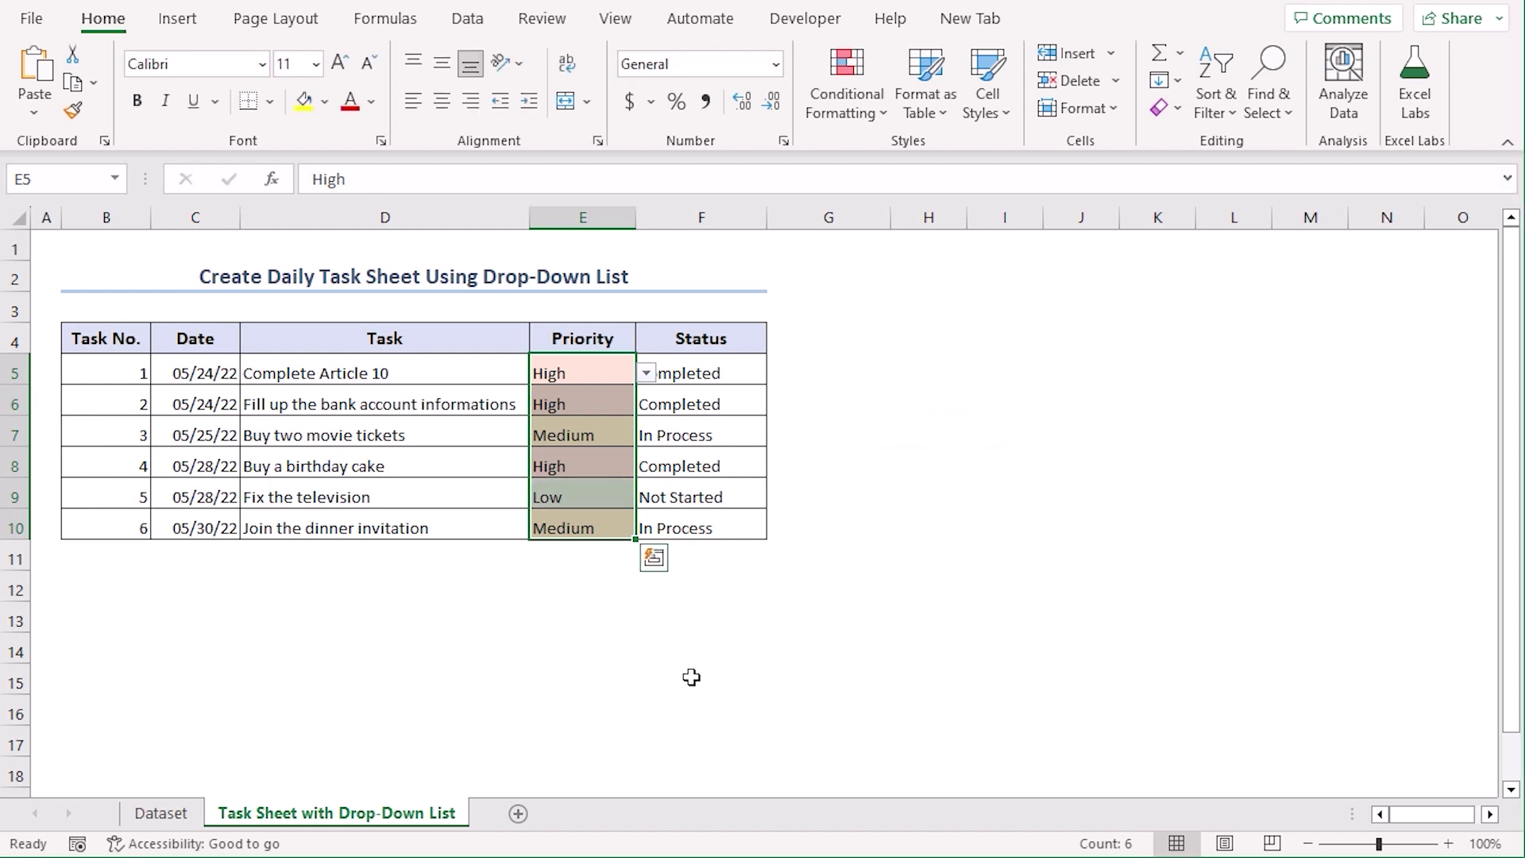
- Add a =F5="Completed" formula rule to D5:D10 with light blue fill and strikethrough
{"action": "left_click", "coordinate": [691, 677]}
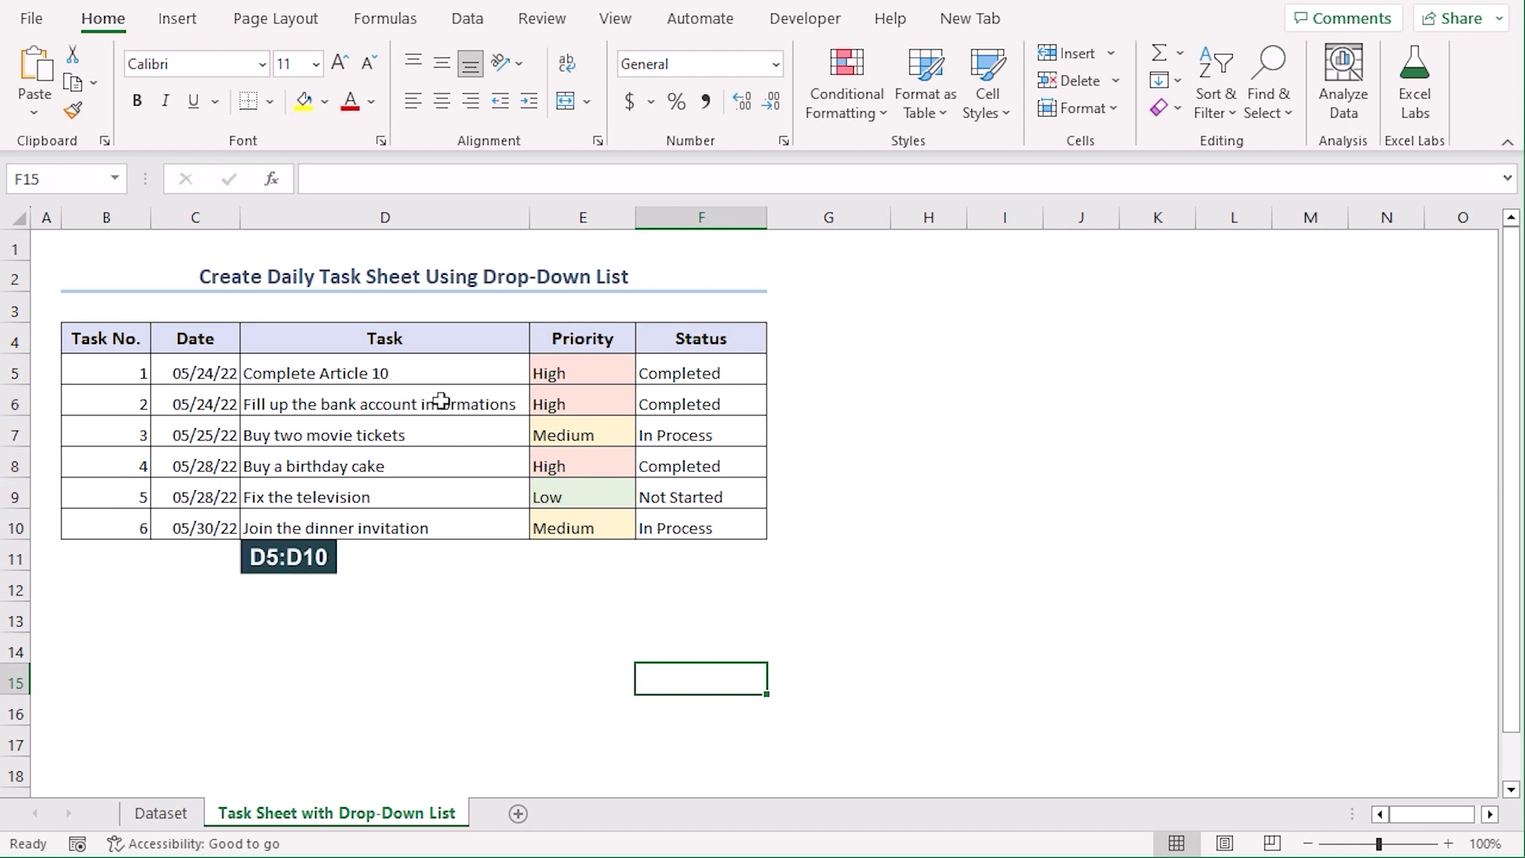
{"action": "left_click_drag", "start_coordinate": [429, 361], "coordinate": [426, 521]}
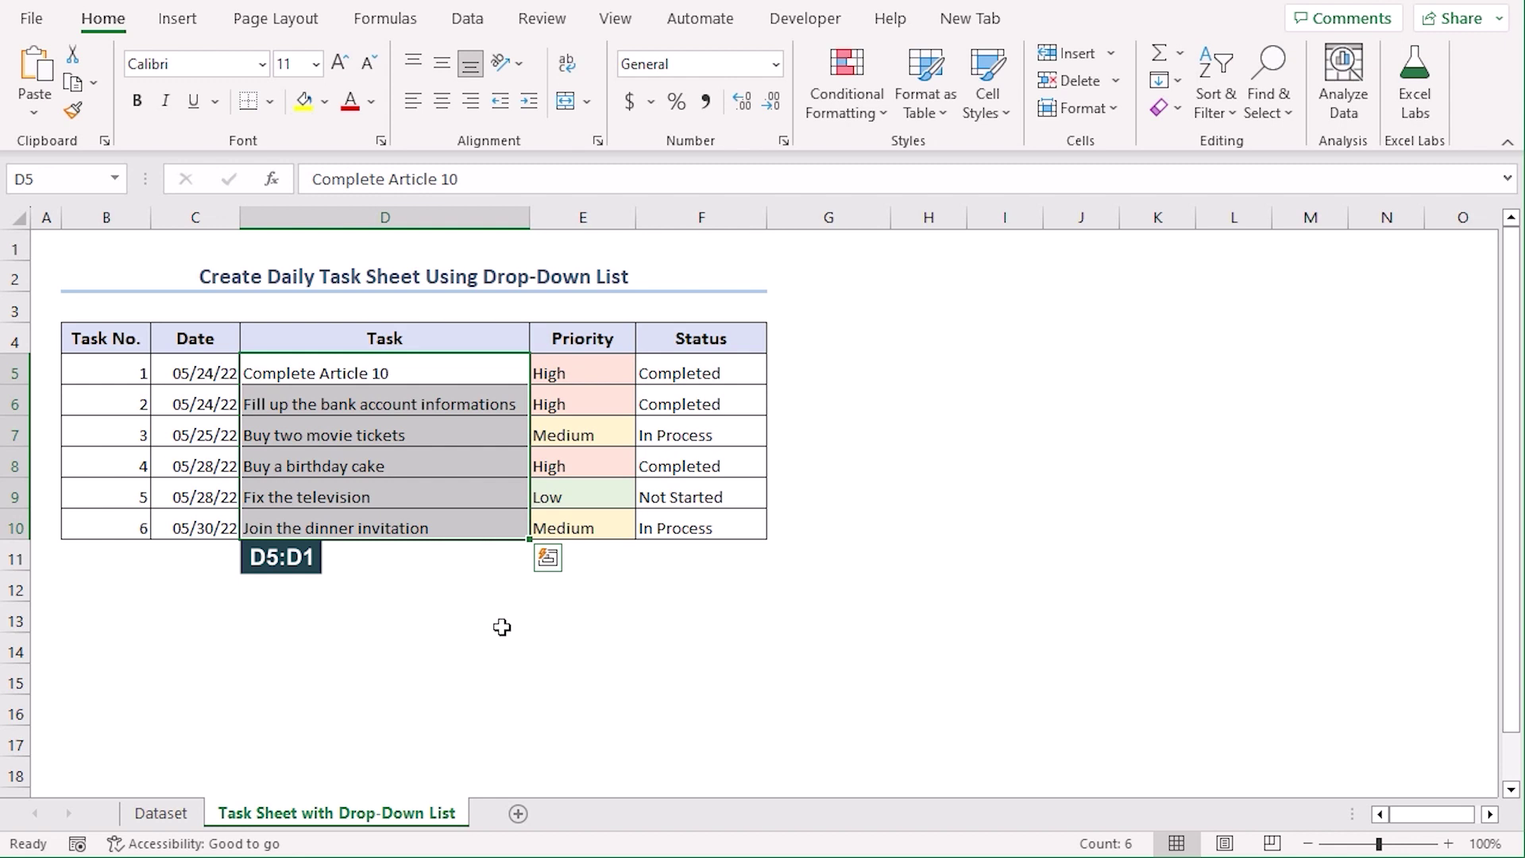
{"action": "left_click", "coordinate": [846, 116]}
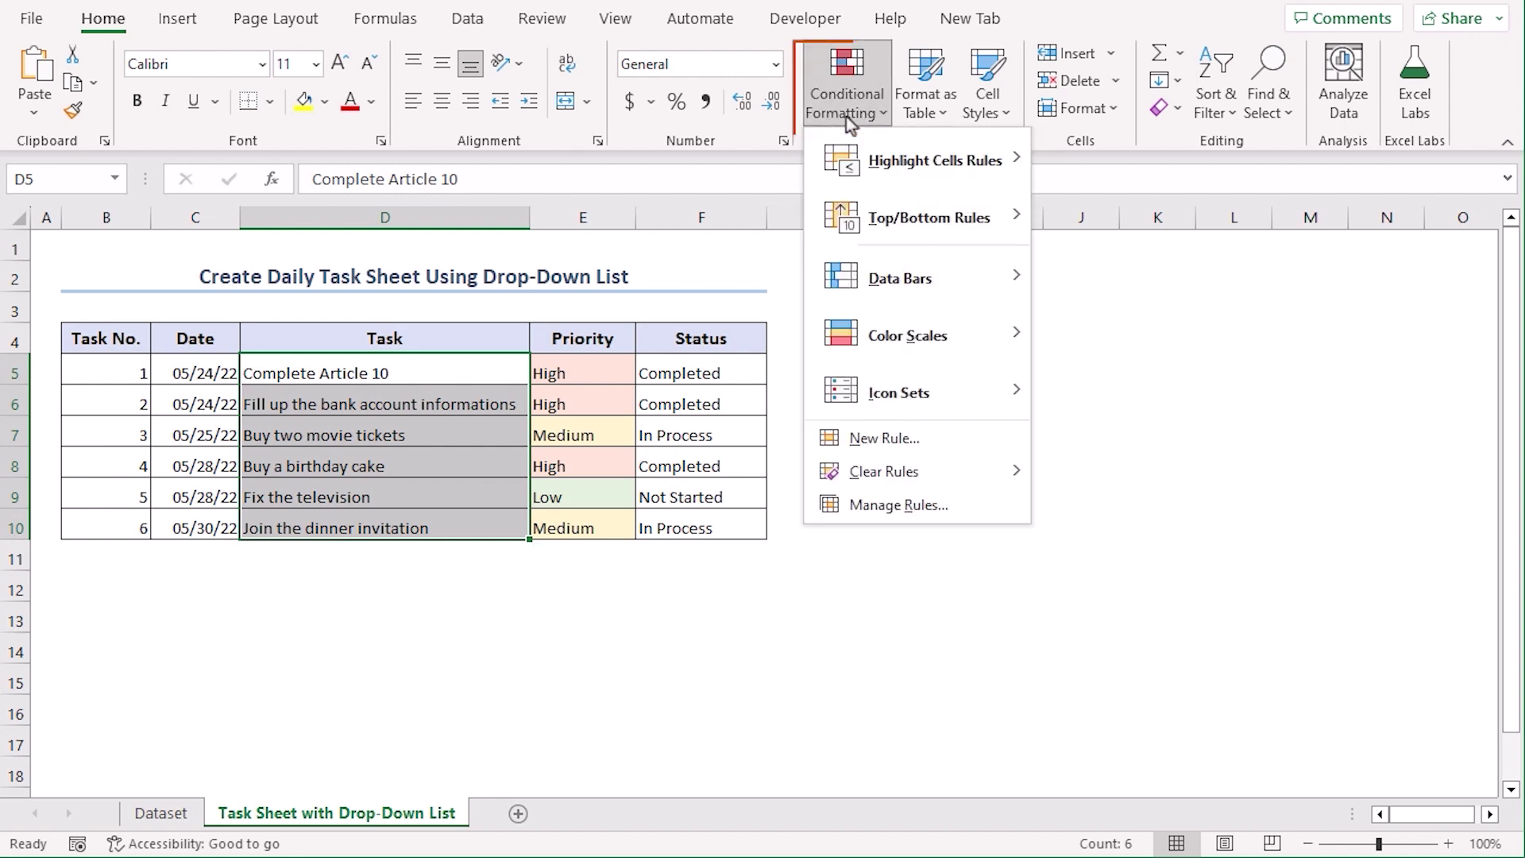
{"action": "left_click", "coordinate": [937, 441]}
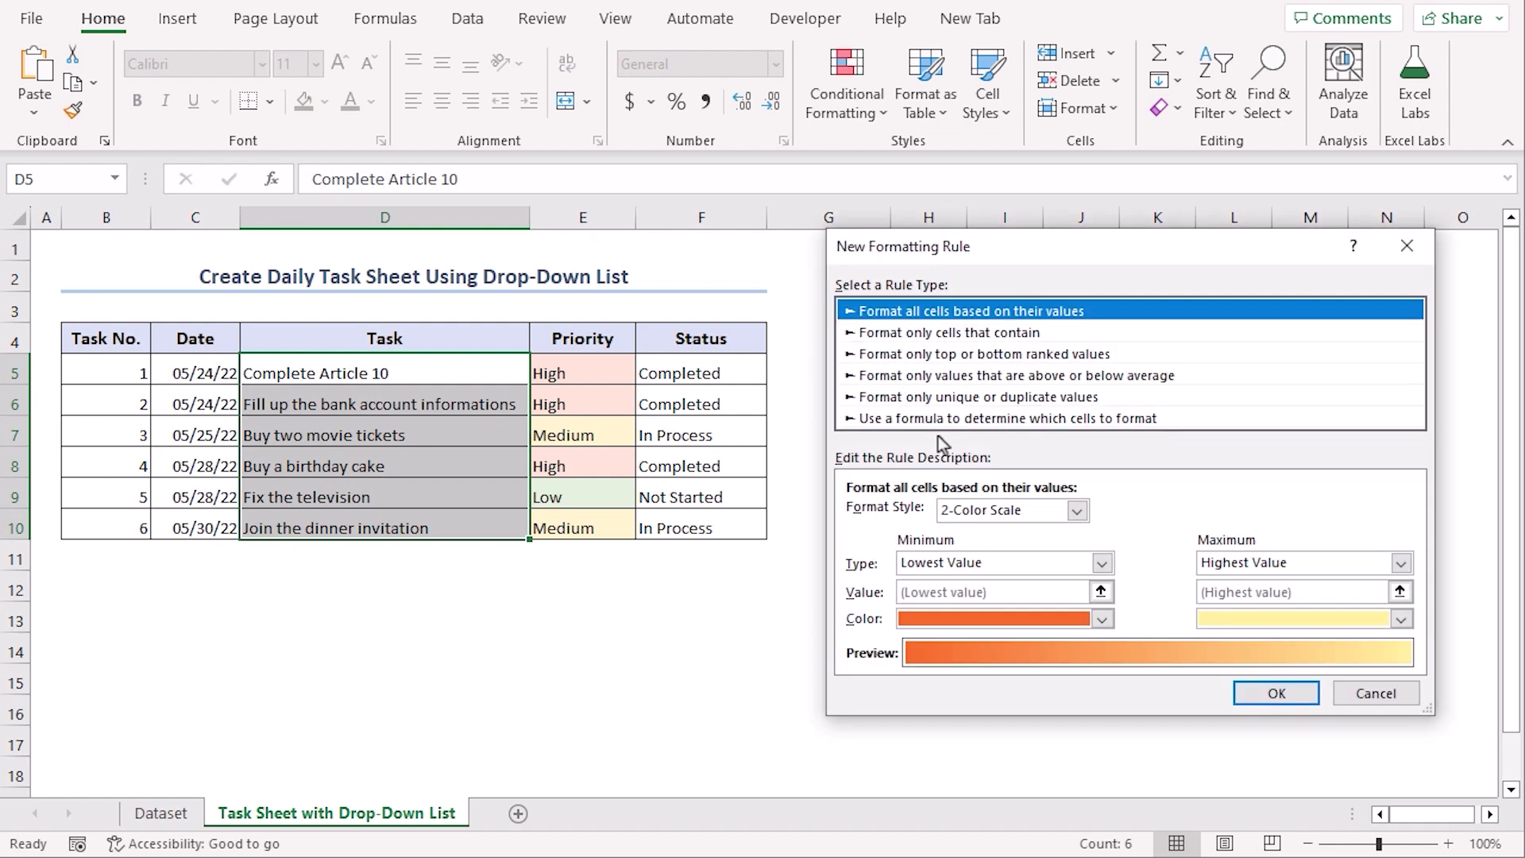
{"action": "left_click", "coordinate": [1136, 423]}
{"action": "left_click", "coordinate": [1049, 516]}
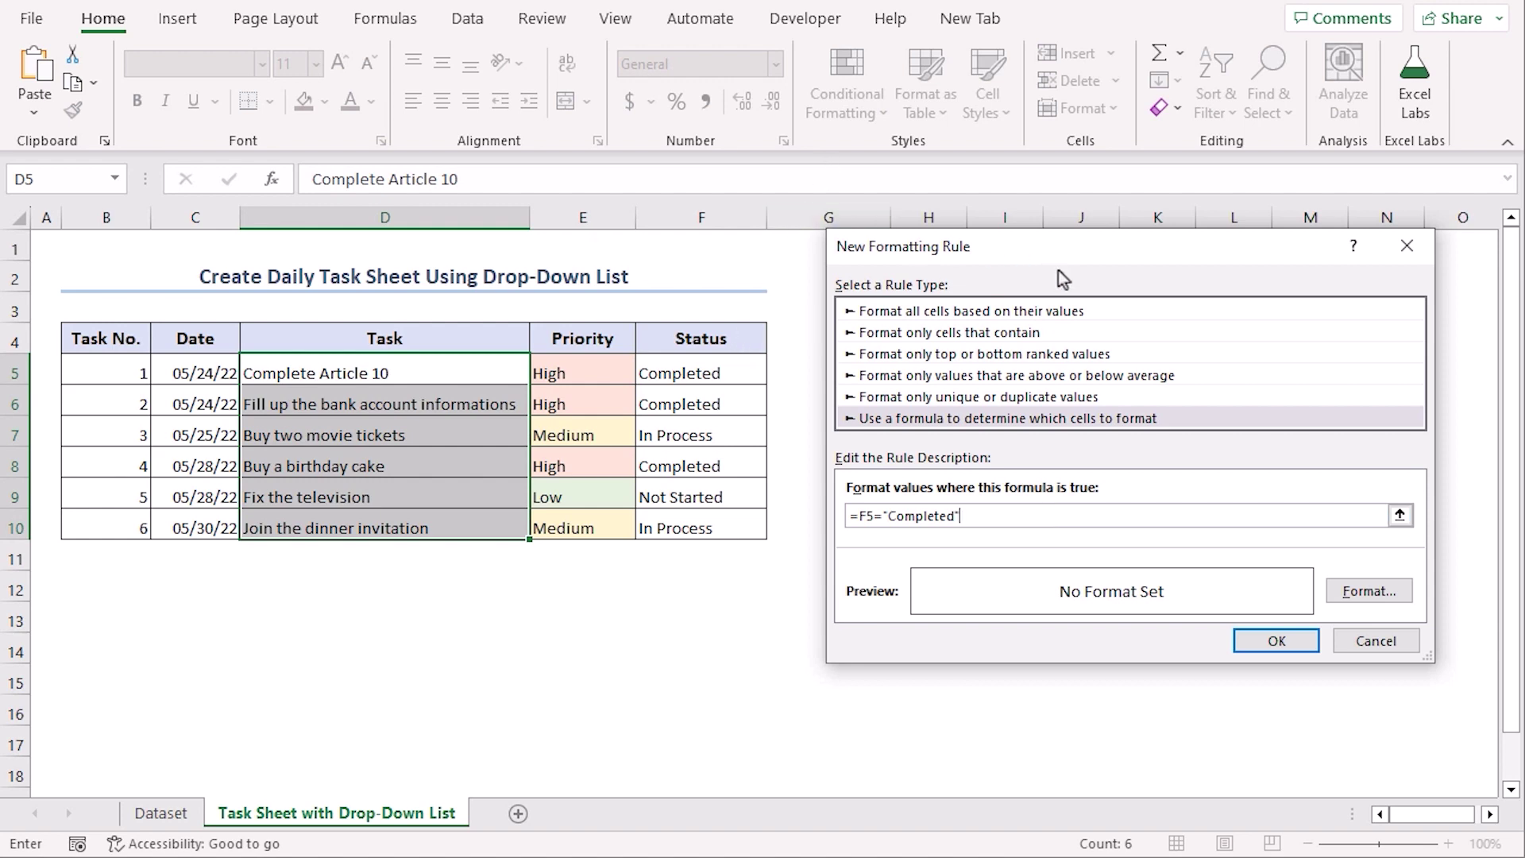
{"action": "left_click", "coordinate": [1366, 592]}
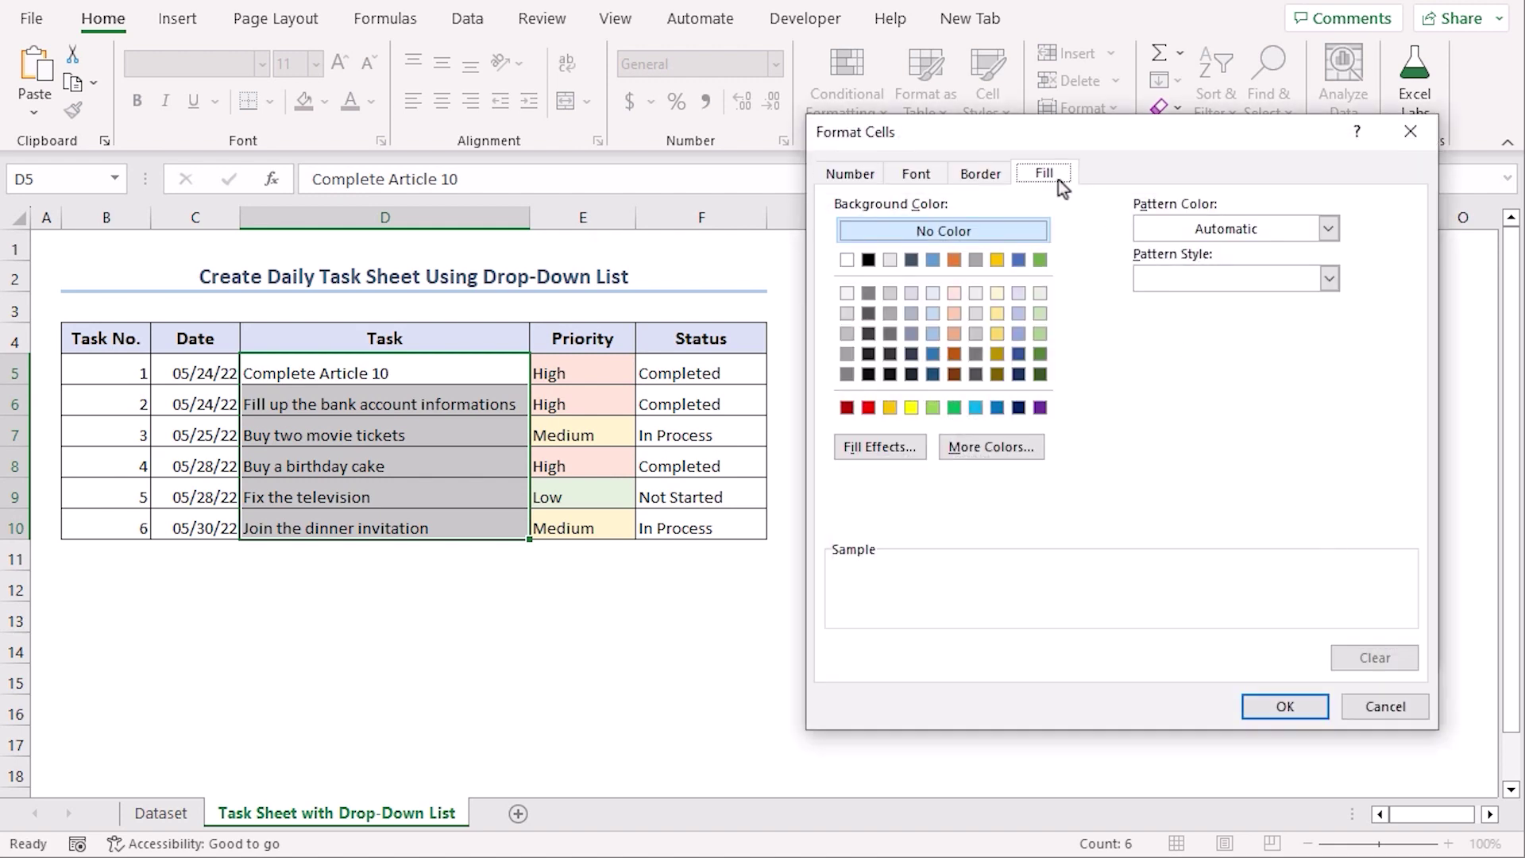
{"action": "left_click", "coordinate": [934, 292]}
{"action": "left_click", "coordinate": [926, 184]}
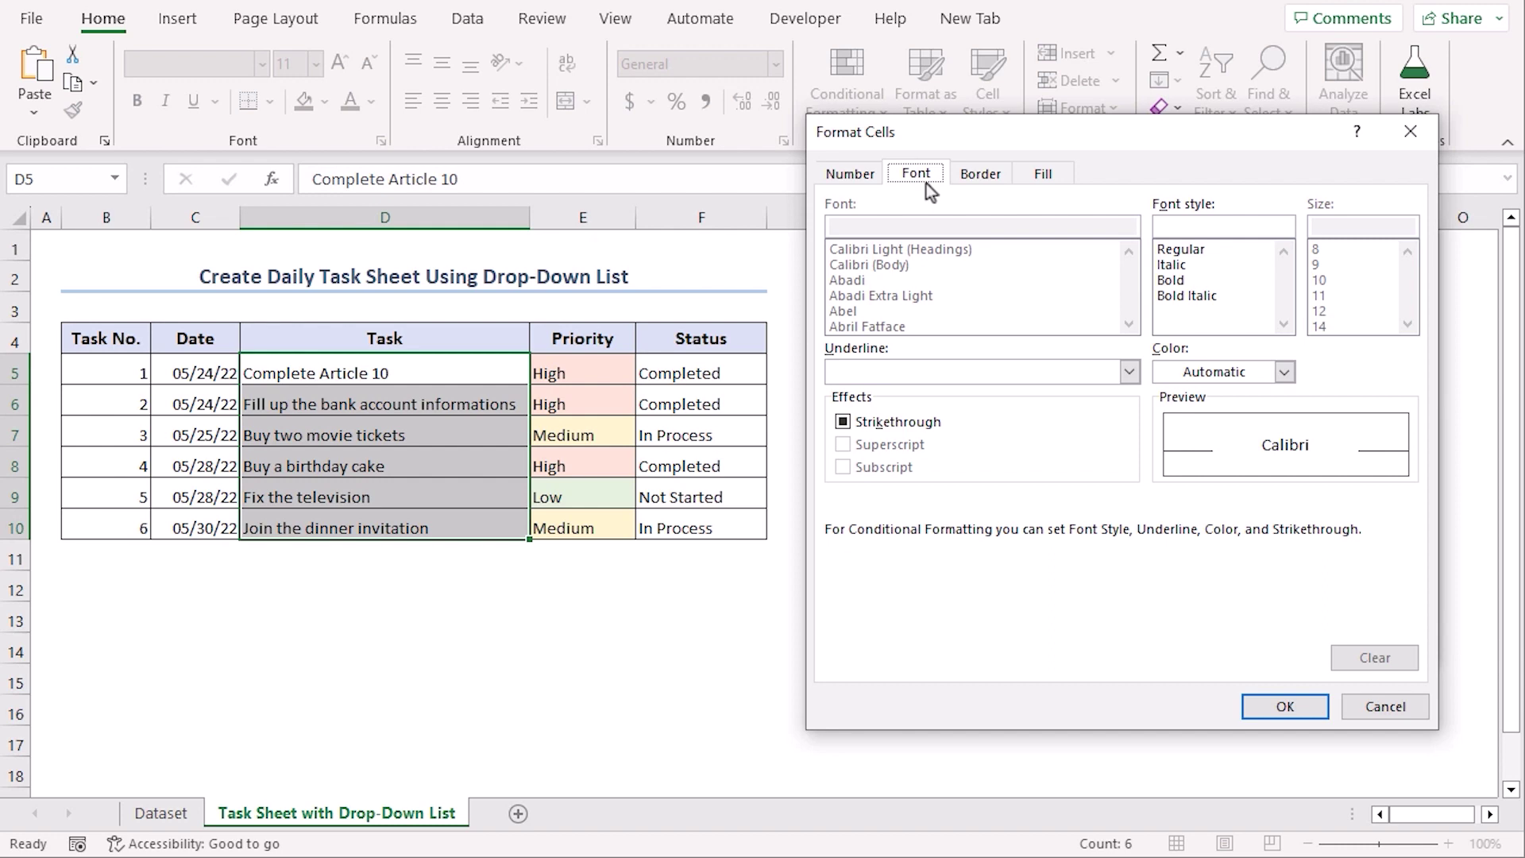
{"action": "left_click", "coordinate": [857, 423]}
{"action": "left_click", "coordinate": [1289, 715]}
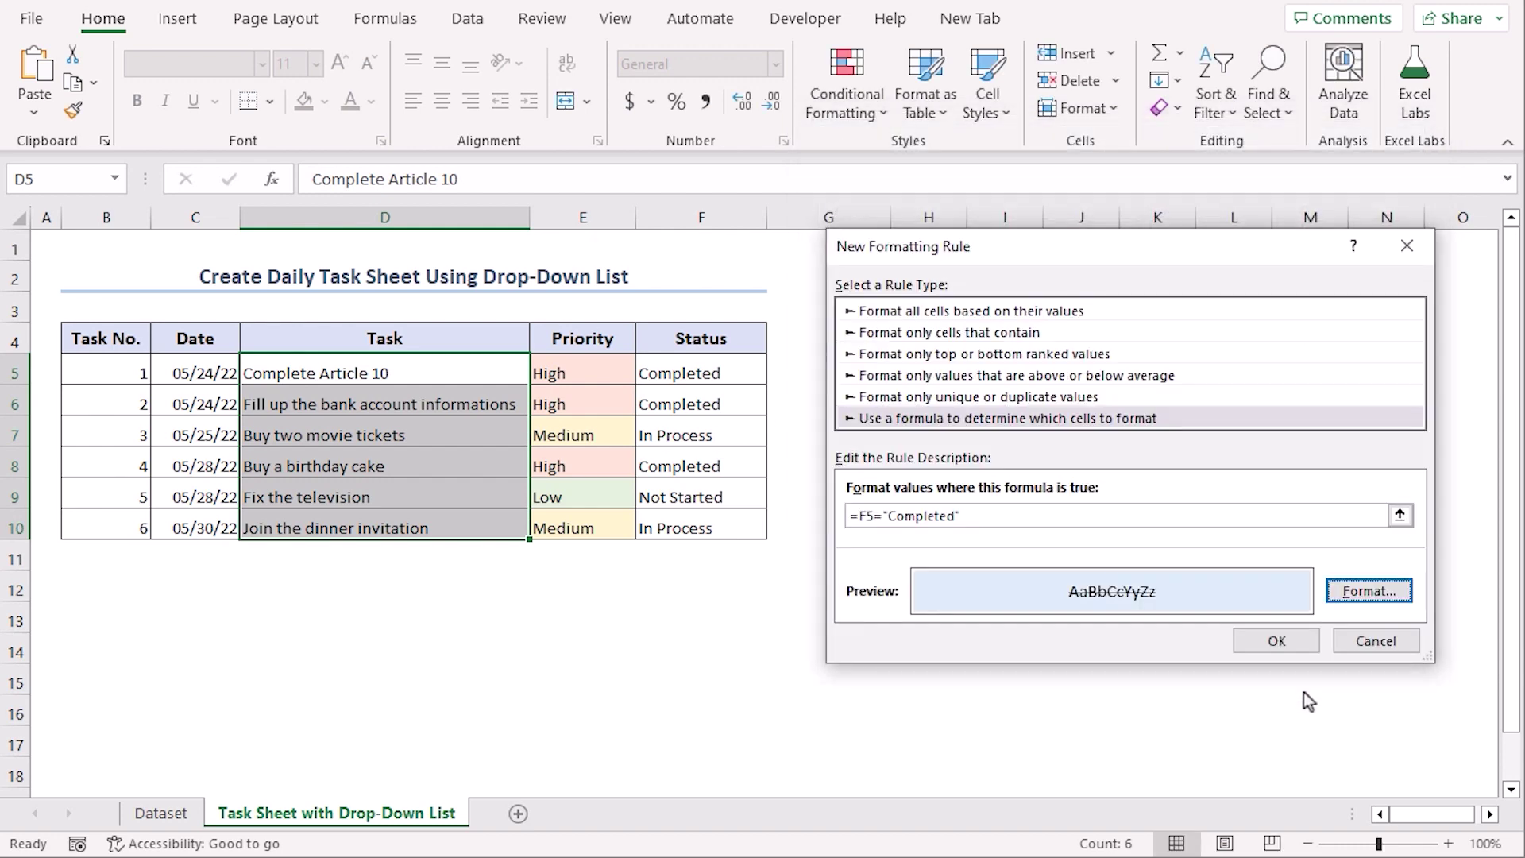
{"action": "left_click", "coordinate": [1275, 645]}
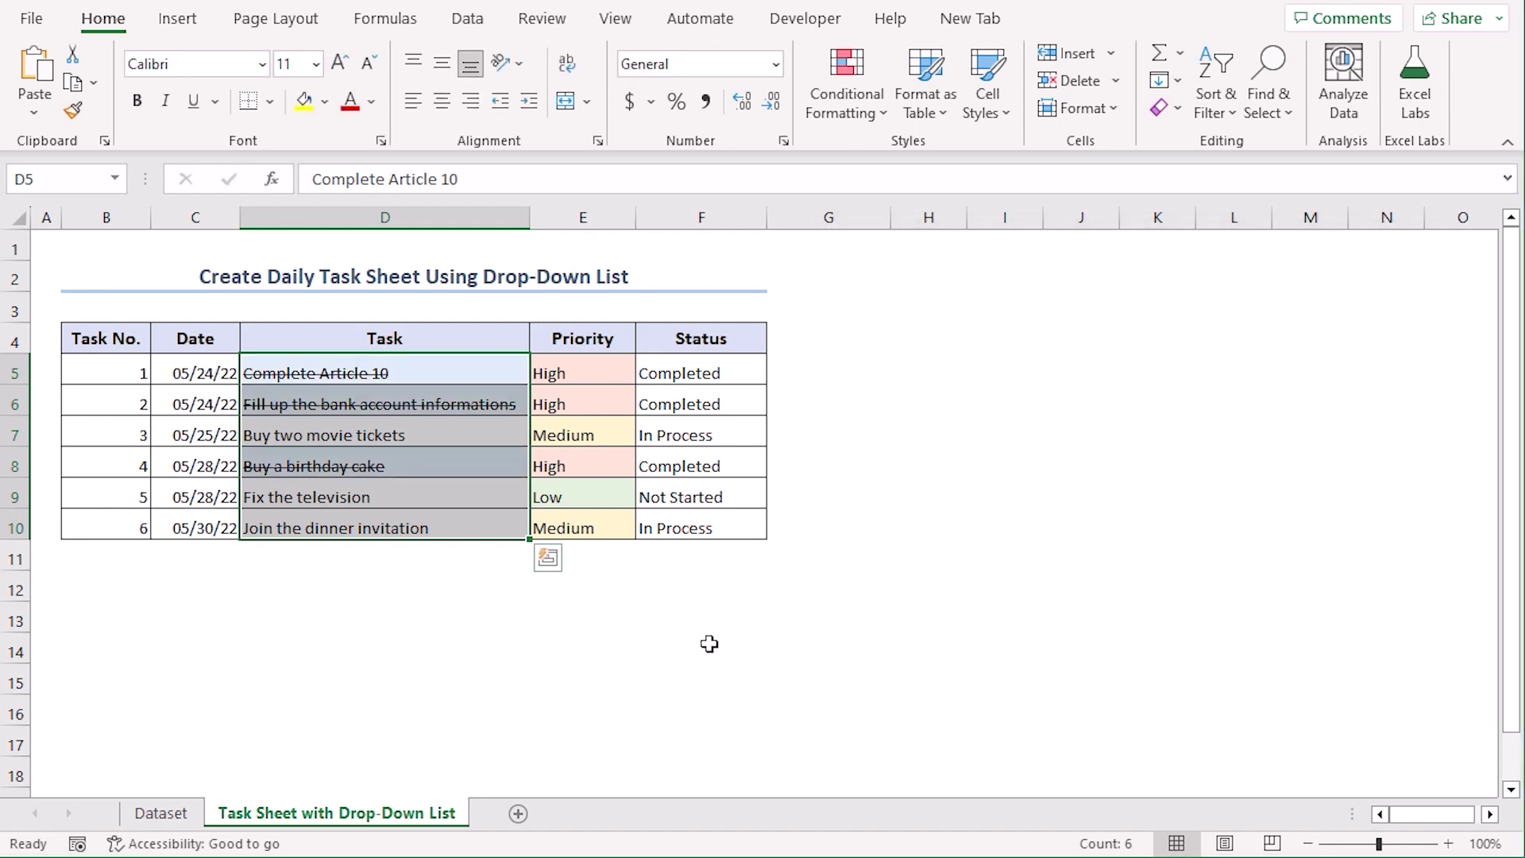
- Deselect the task cells by clicking an empty cell
{"action": "left_click", "coordinate": [632, 645]}
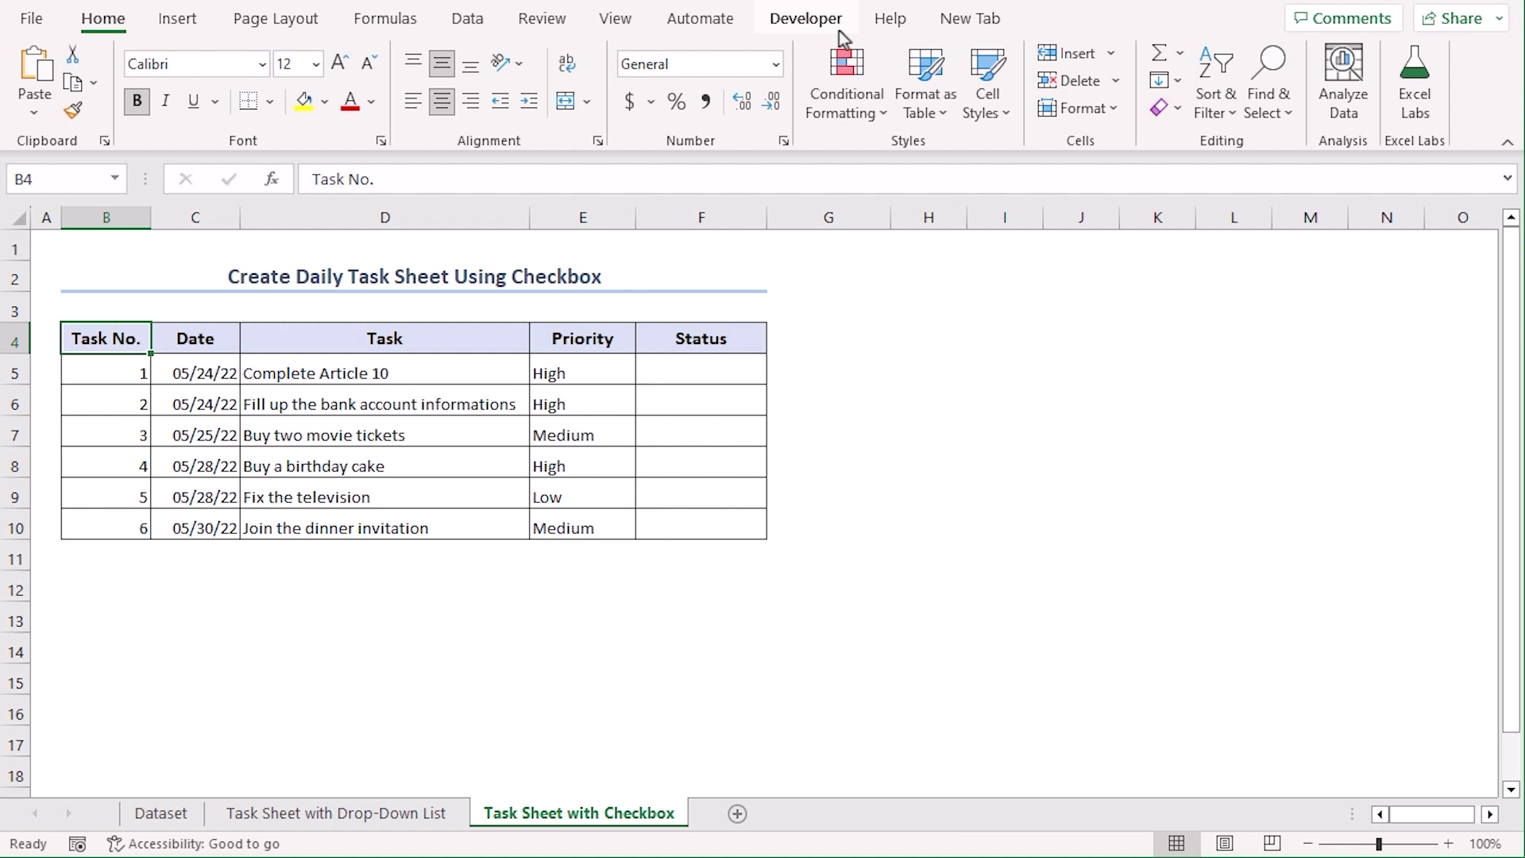
{"action": "left_click", "coordinate": [31, 17]}
{"action": "left_click", "coordinate": [79, 815]}
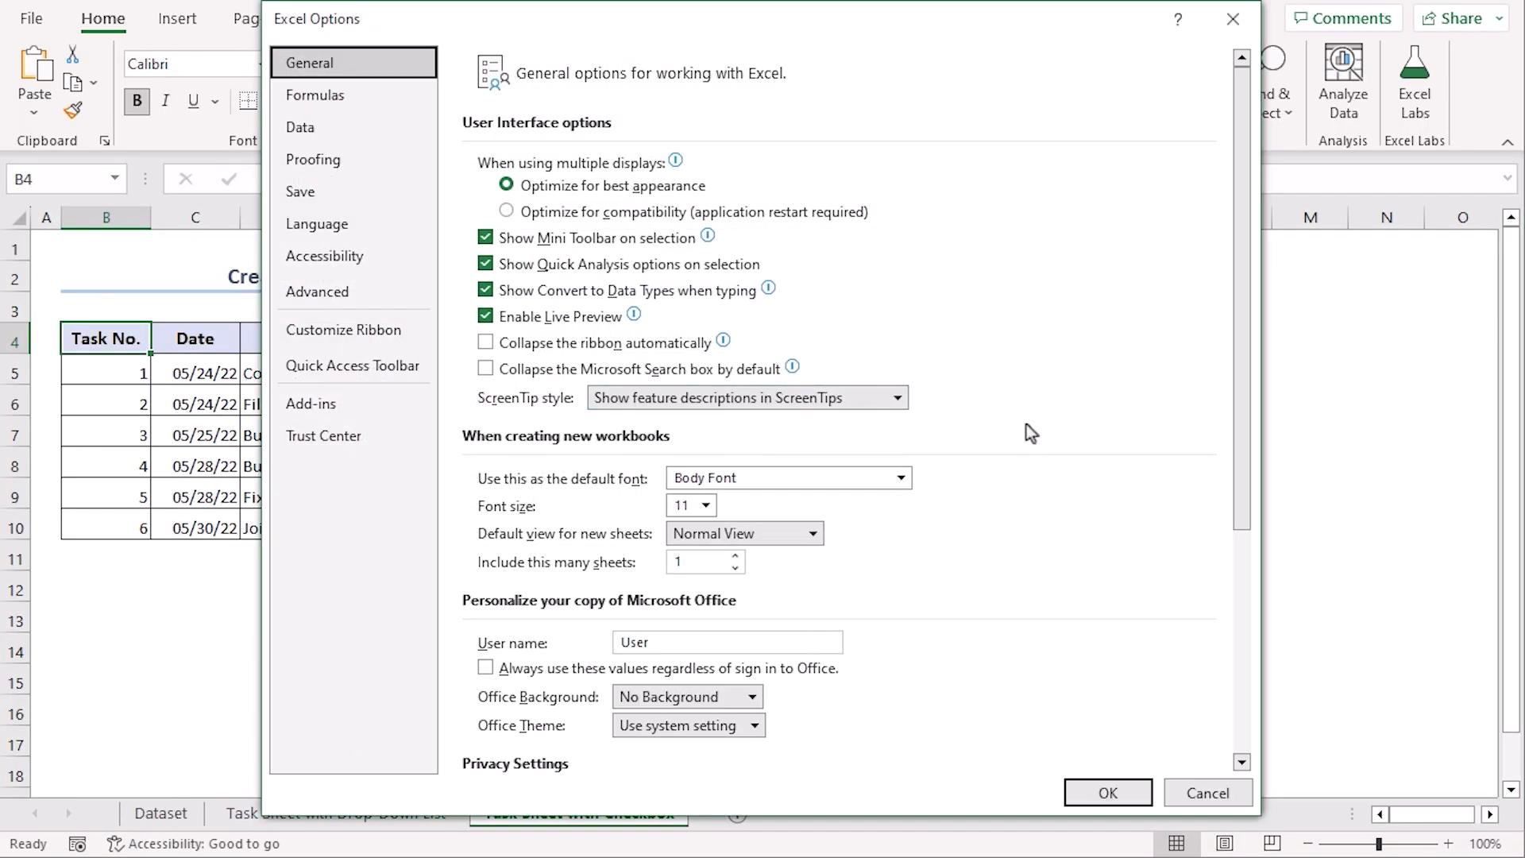
{"action": "left_click", "coordinate": [414, 340]}
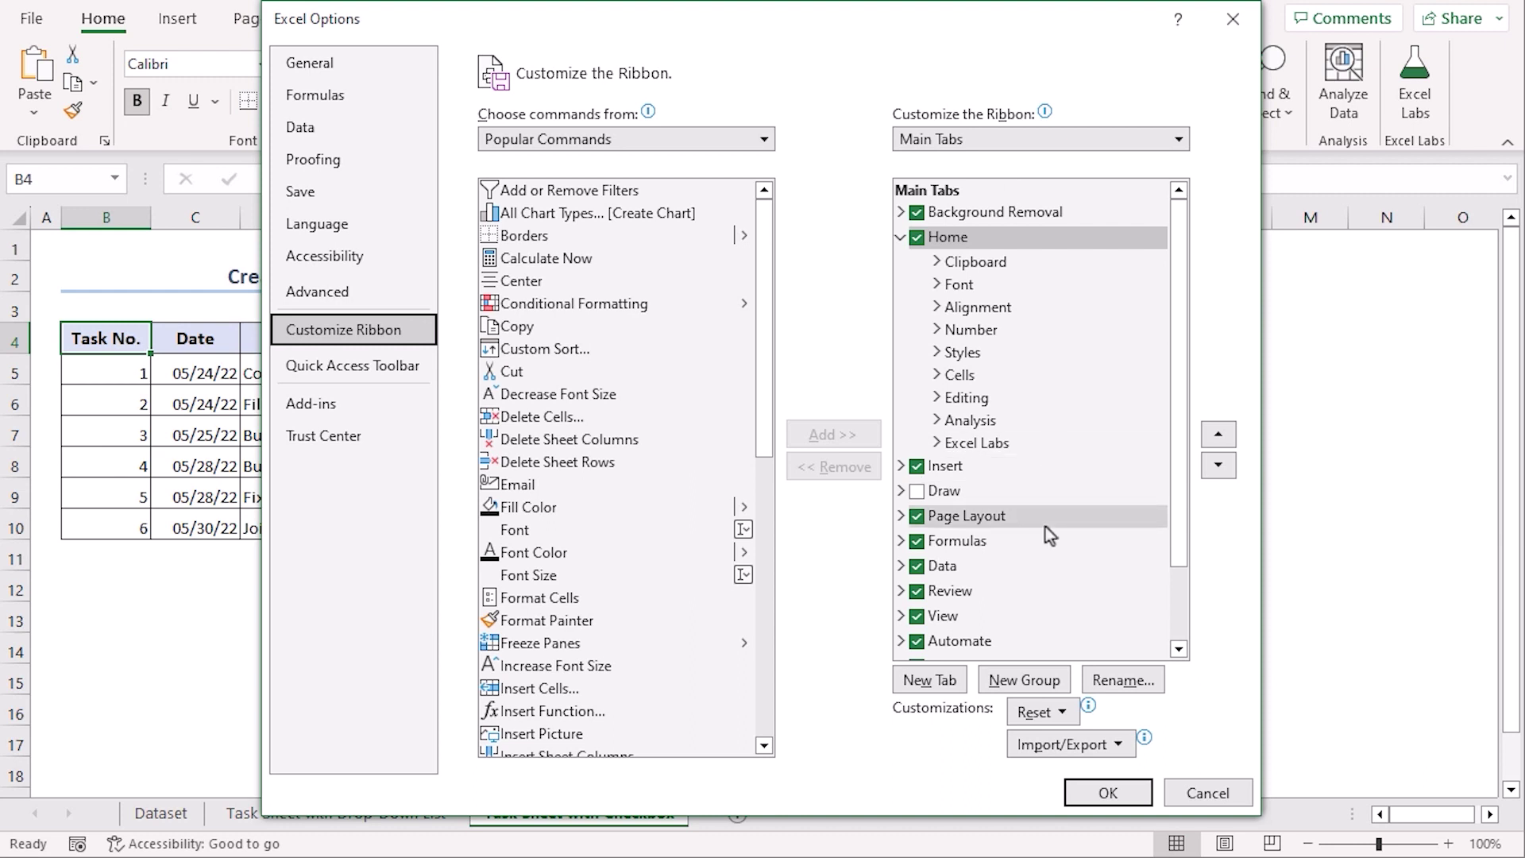
{"action": "scroll", "coordinate": [1009, 651], "scroll_direction": "down", "scroll_amount": 2}
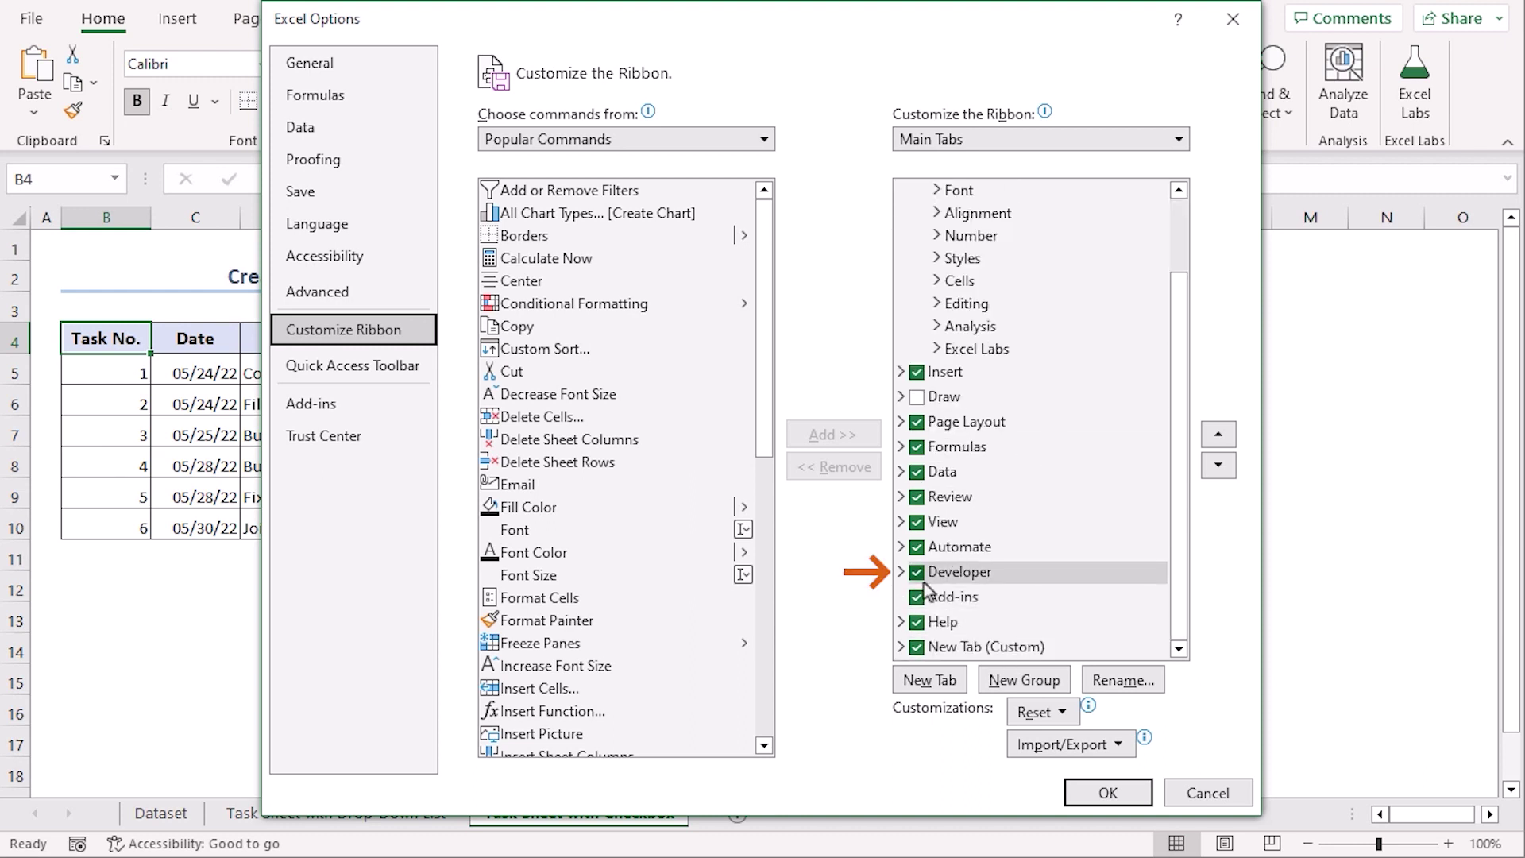
{"action": "left_click", "coordinate": [918, 575]}
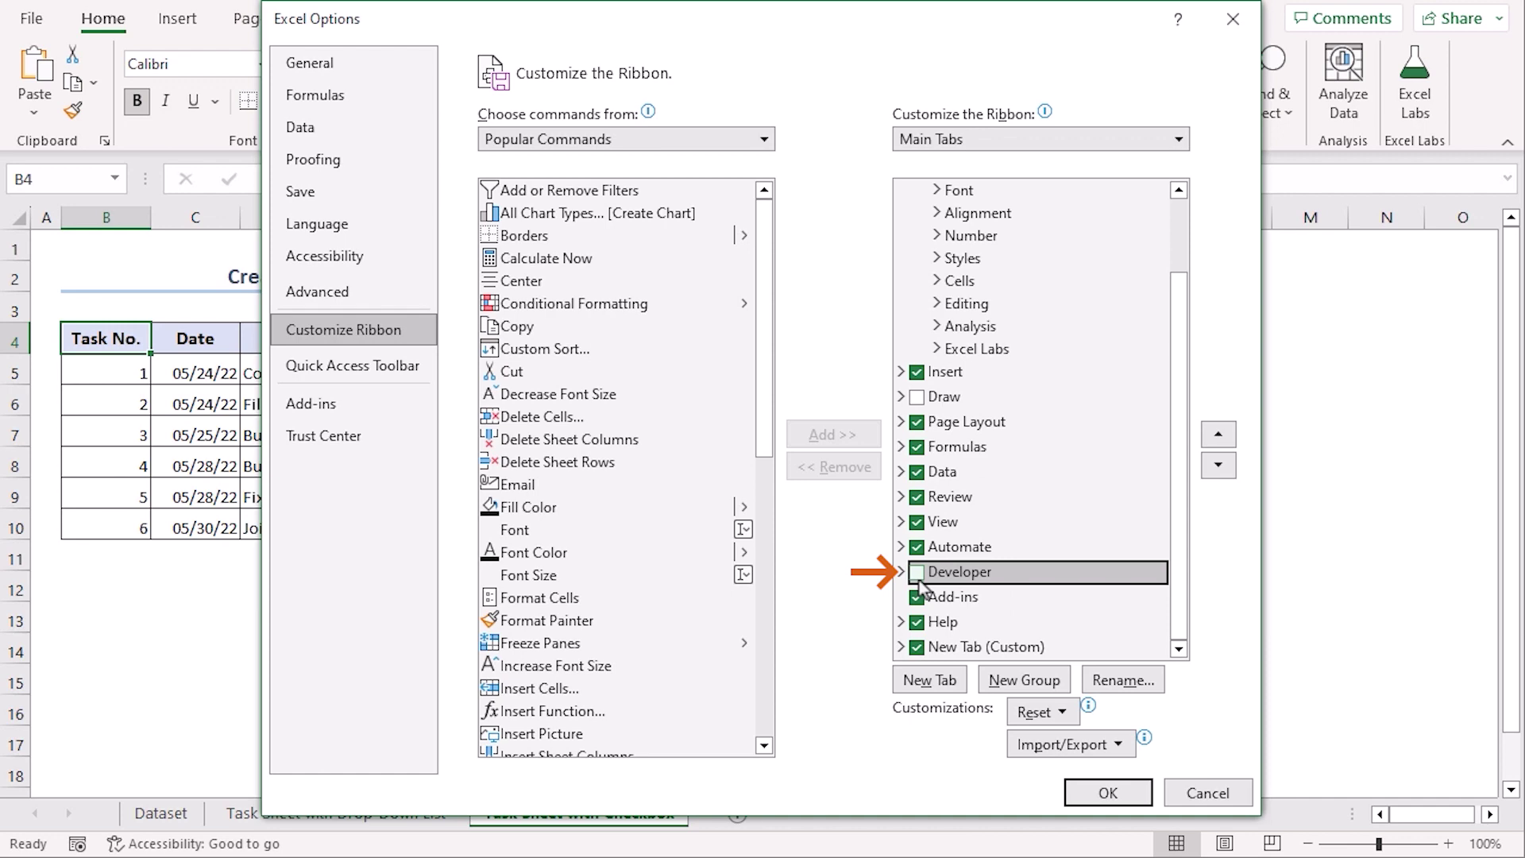
{"action": "left_click", "coordinate": [917, 573]}
{"action": "left_click", "coordinate": [1108, 794]}
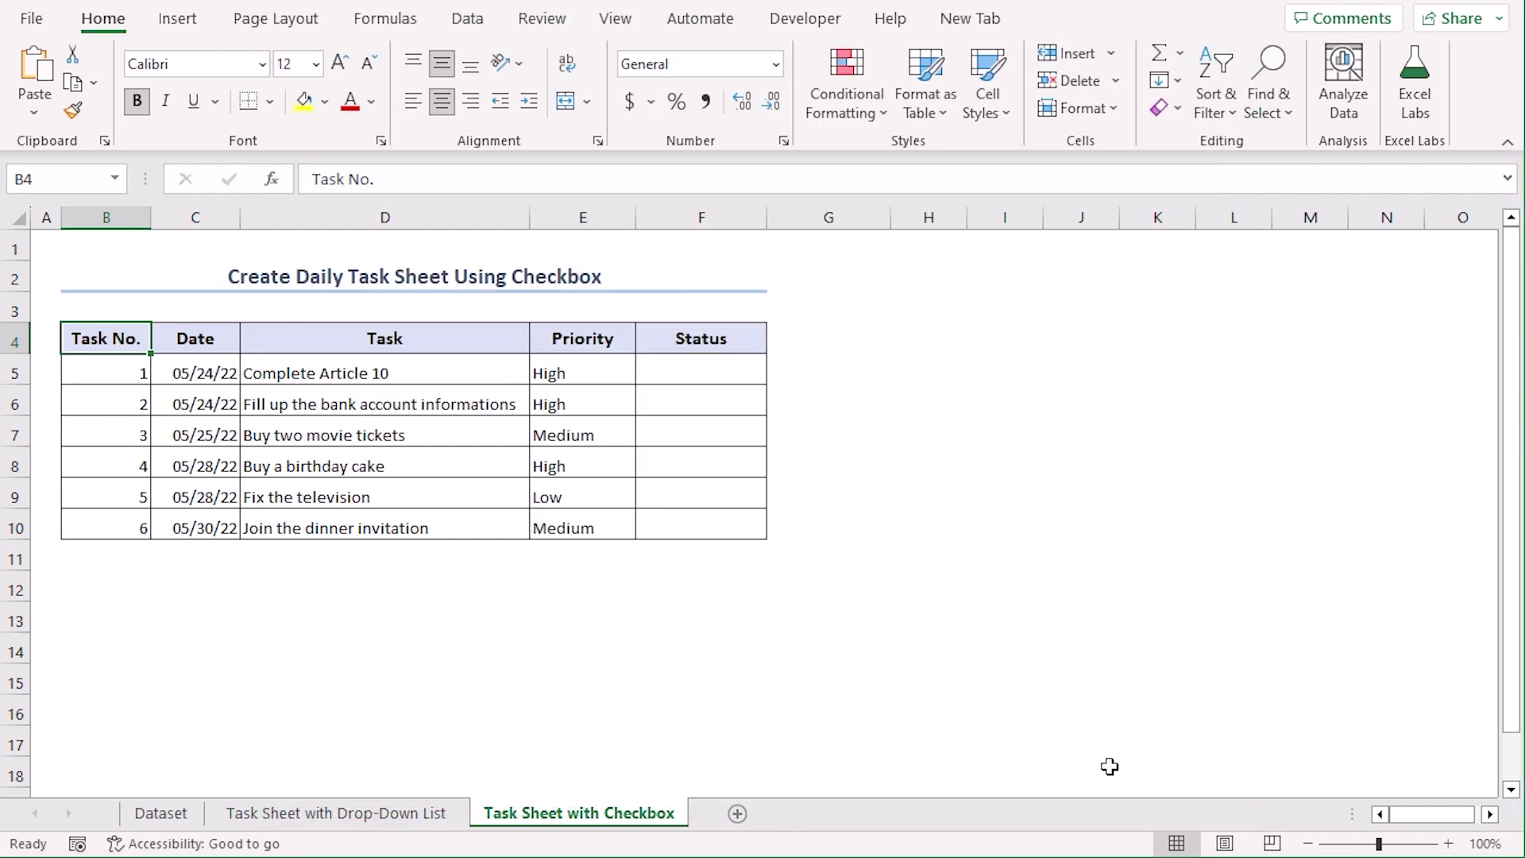
- Insert a Form Control checkbox in F5, centre it in the cell, and delete its label
{"action": "left_click", "coordinate": [804, 18]}
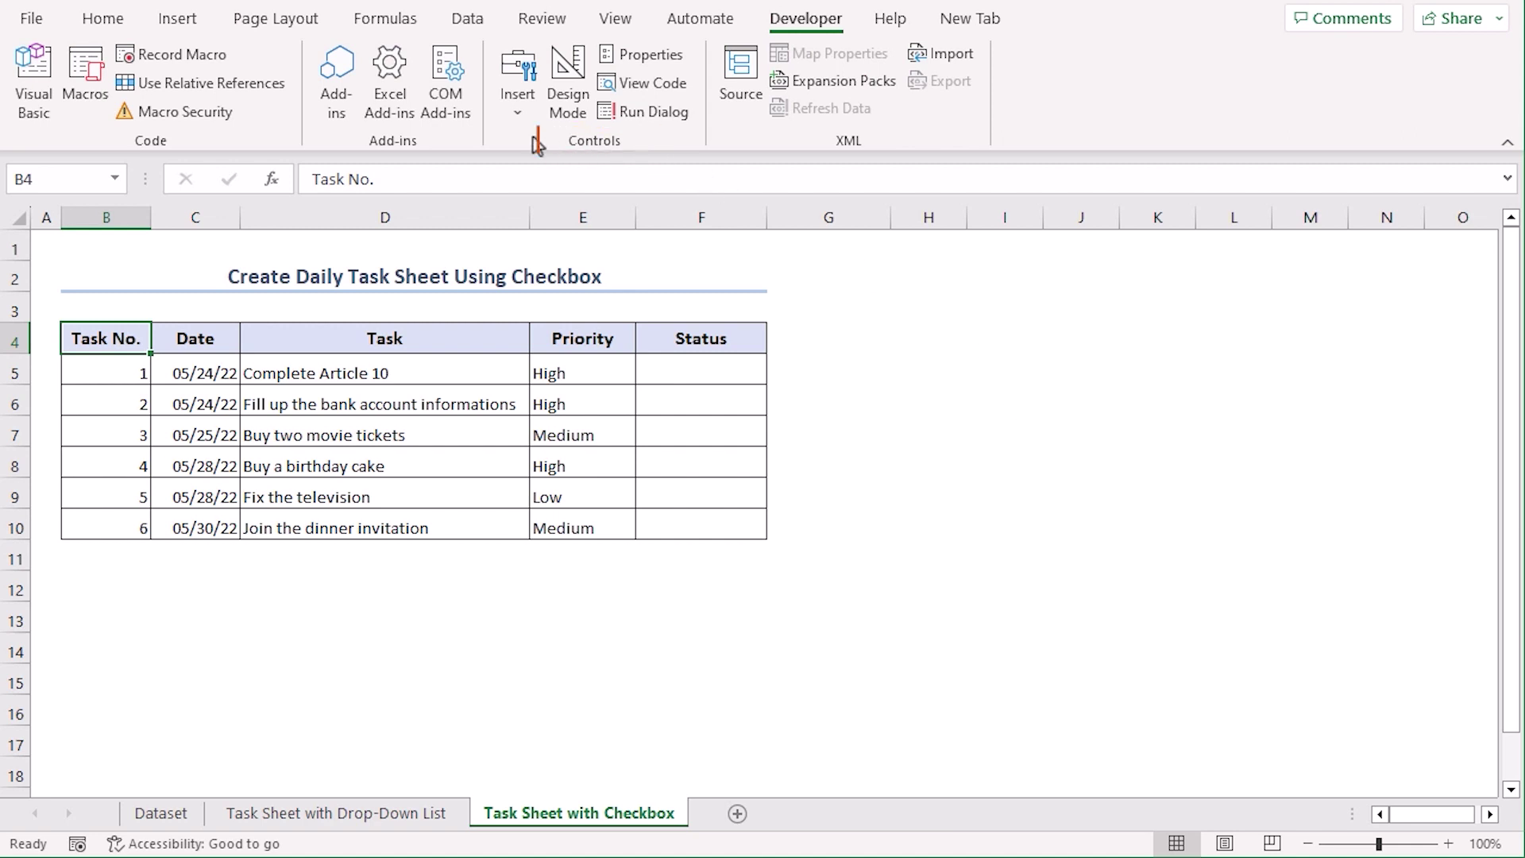
{"action": "left_click", "coordinate": [518, 117]}
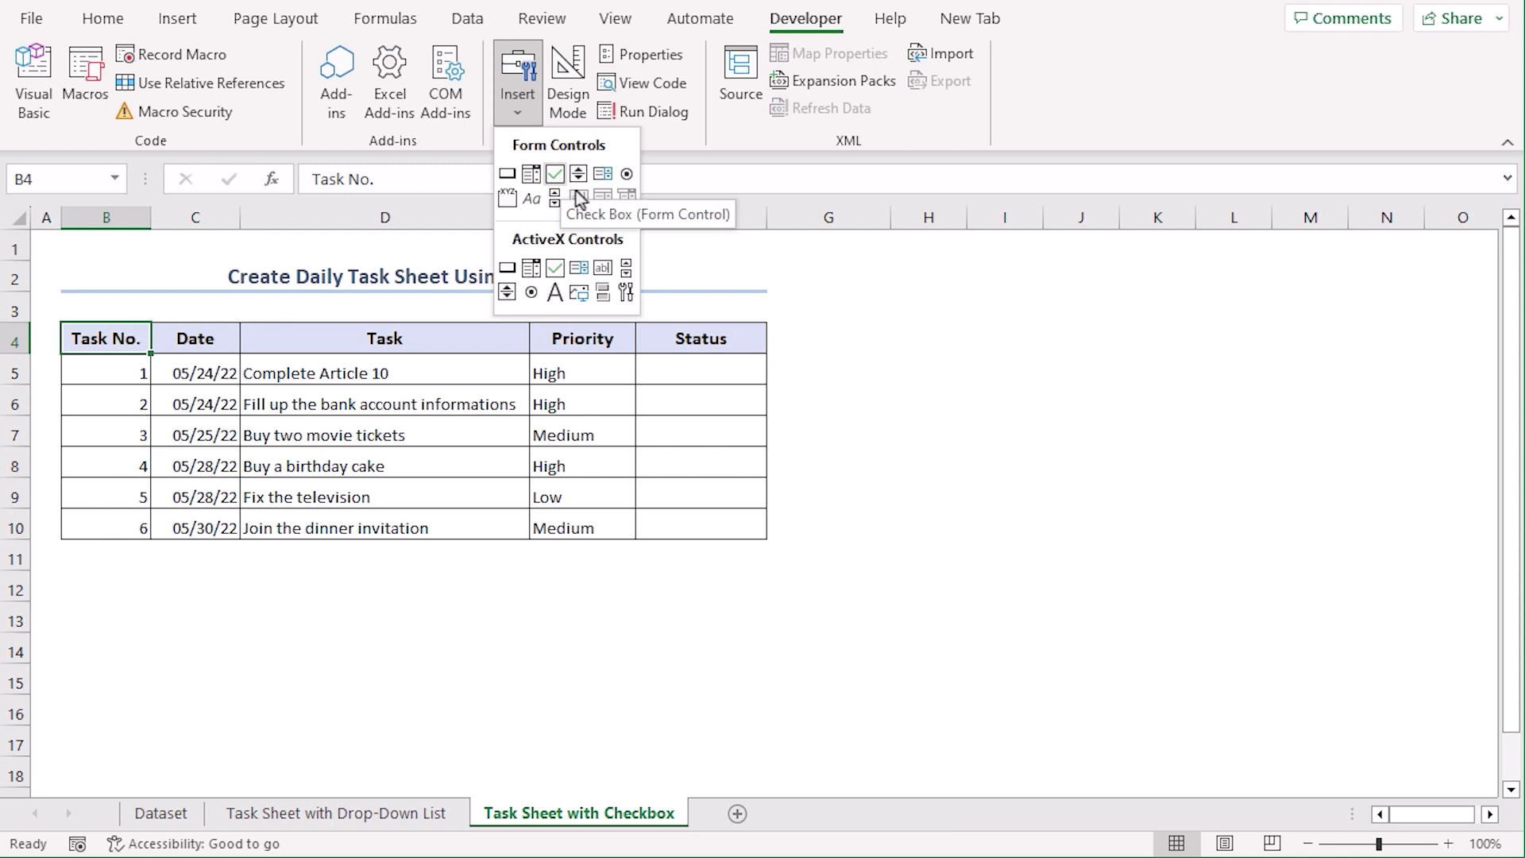
{"action": "left_click", "coordinate": [556, 174]}
{"action": "left_click", "coordinate": [664, 364]}
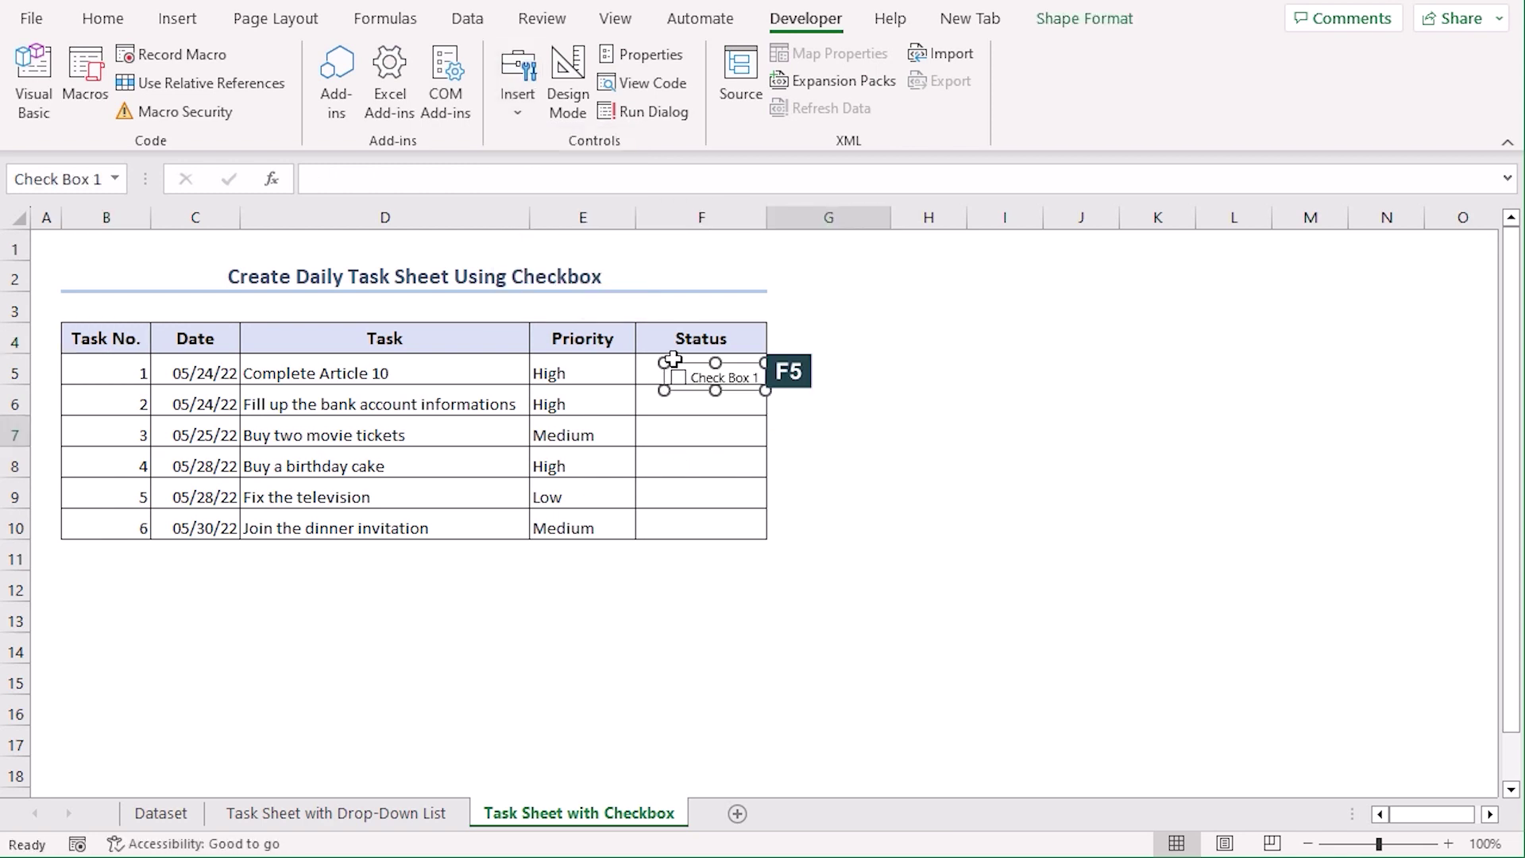
{"action": "left_click_drag", "start_coordinate": [737, 367], "coordinate": [757, 358]}
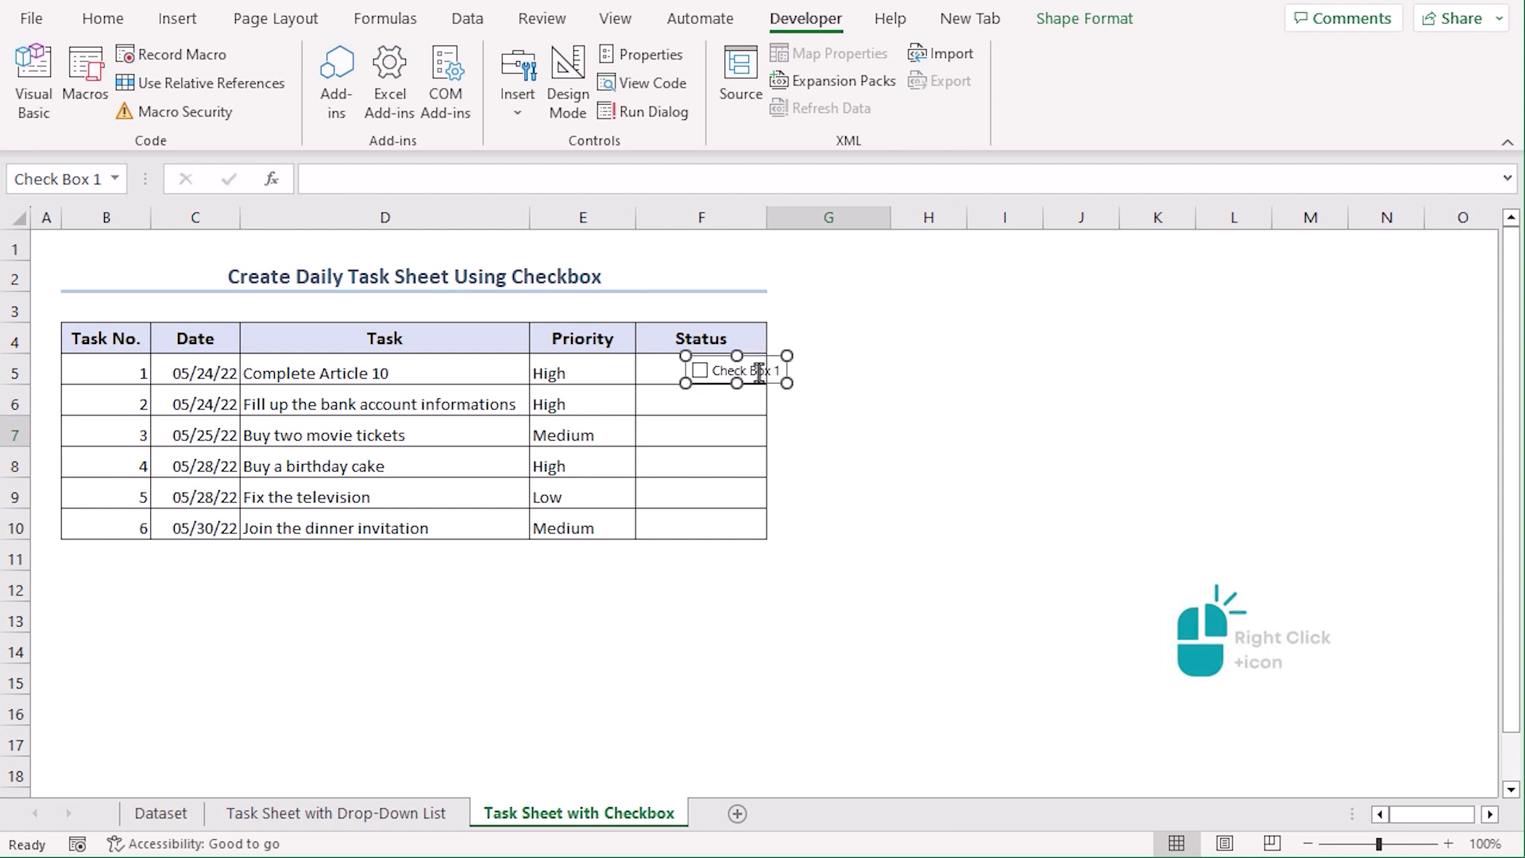
{"action": "right_click", "coordinate": [762, 372]}
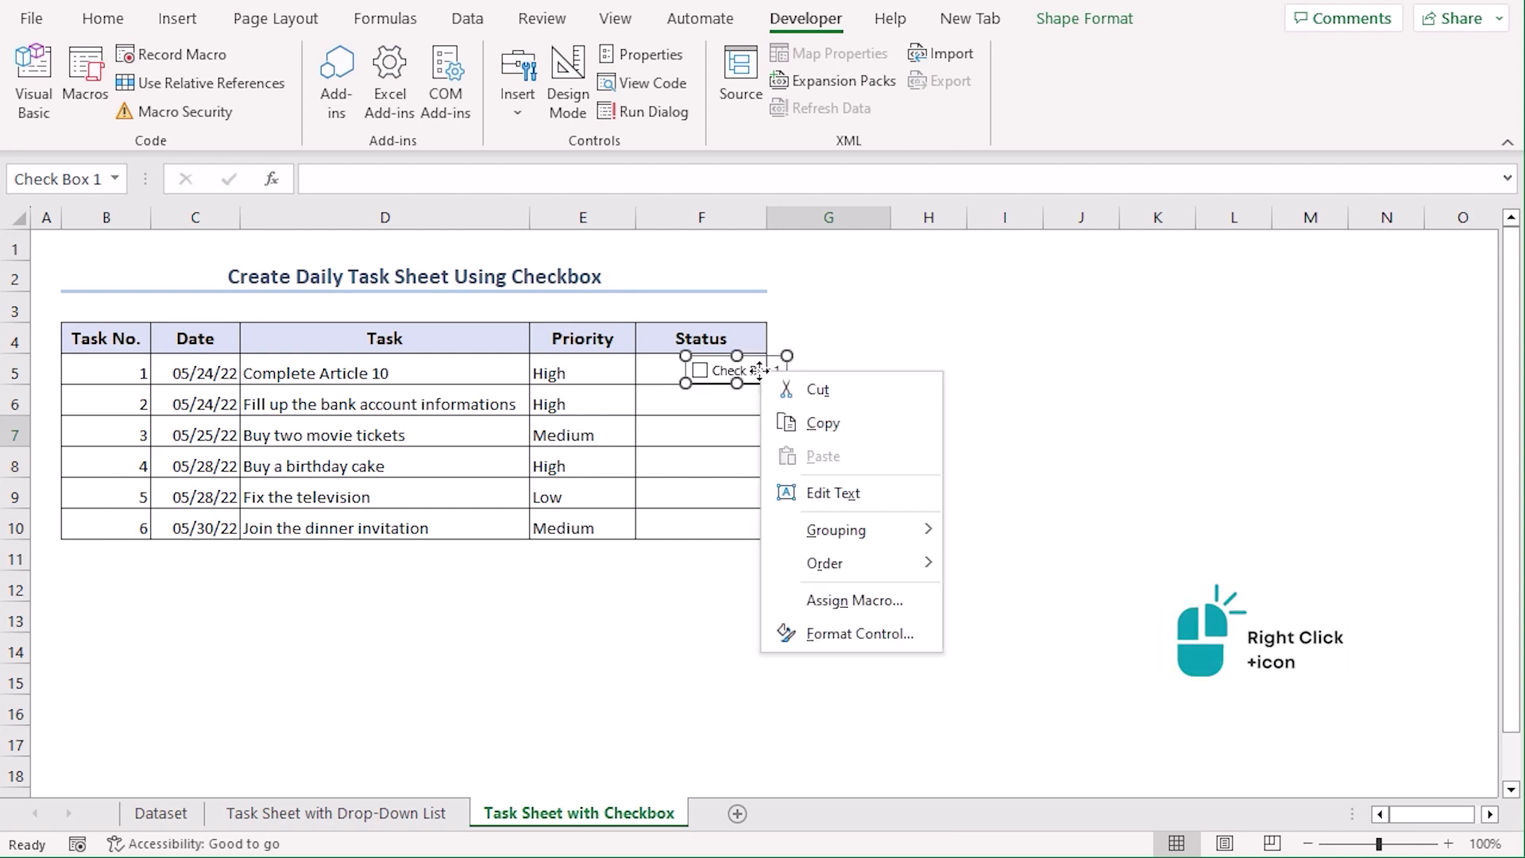
{"action": "left_click", "coordinate": [849, 491]}
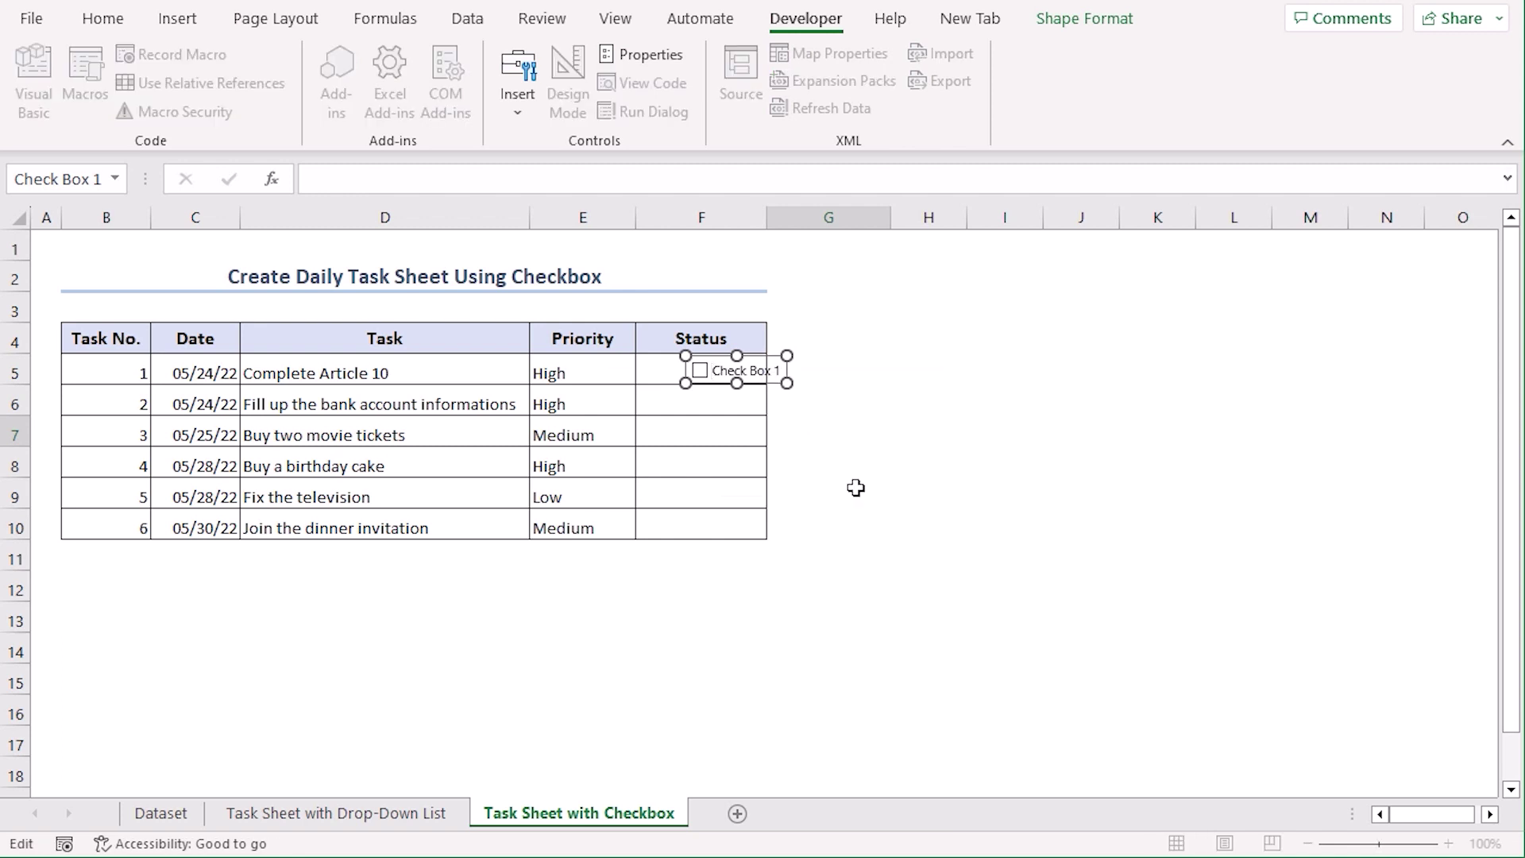
{"action": "key", "text": "Delete"}
{"action": "key", "text": "Delete"}
{"action": "key", "text": "Delete"}
{"action": "key", "text": "Delete"}
{"action": "key", "text": "Delete"}
{"action": "key", "text": "Delete"}
{"action": "key", "text": "Delete"}
{"action": "key", "text": "Delete"}
{"action": "key", "text": "Delete"}
{"action": "key", "text": "Delete"}
{"action": "key", "text": "Delete"}
{"action": "left_click", "coordinate": [855, 473]}
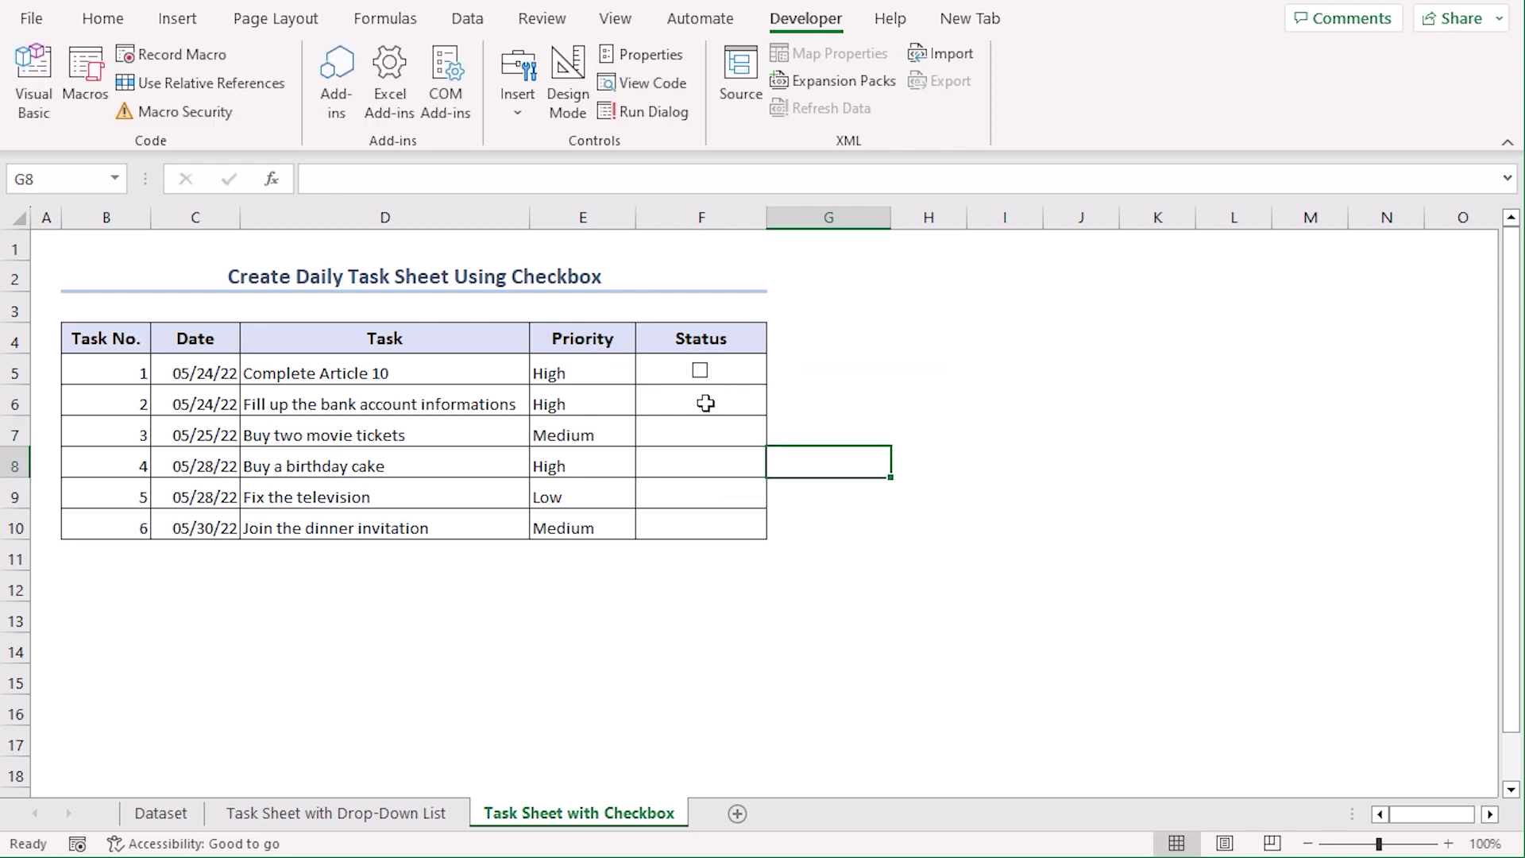
{"action": "left_click", "coordinate": [647, 368]}
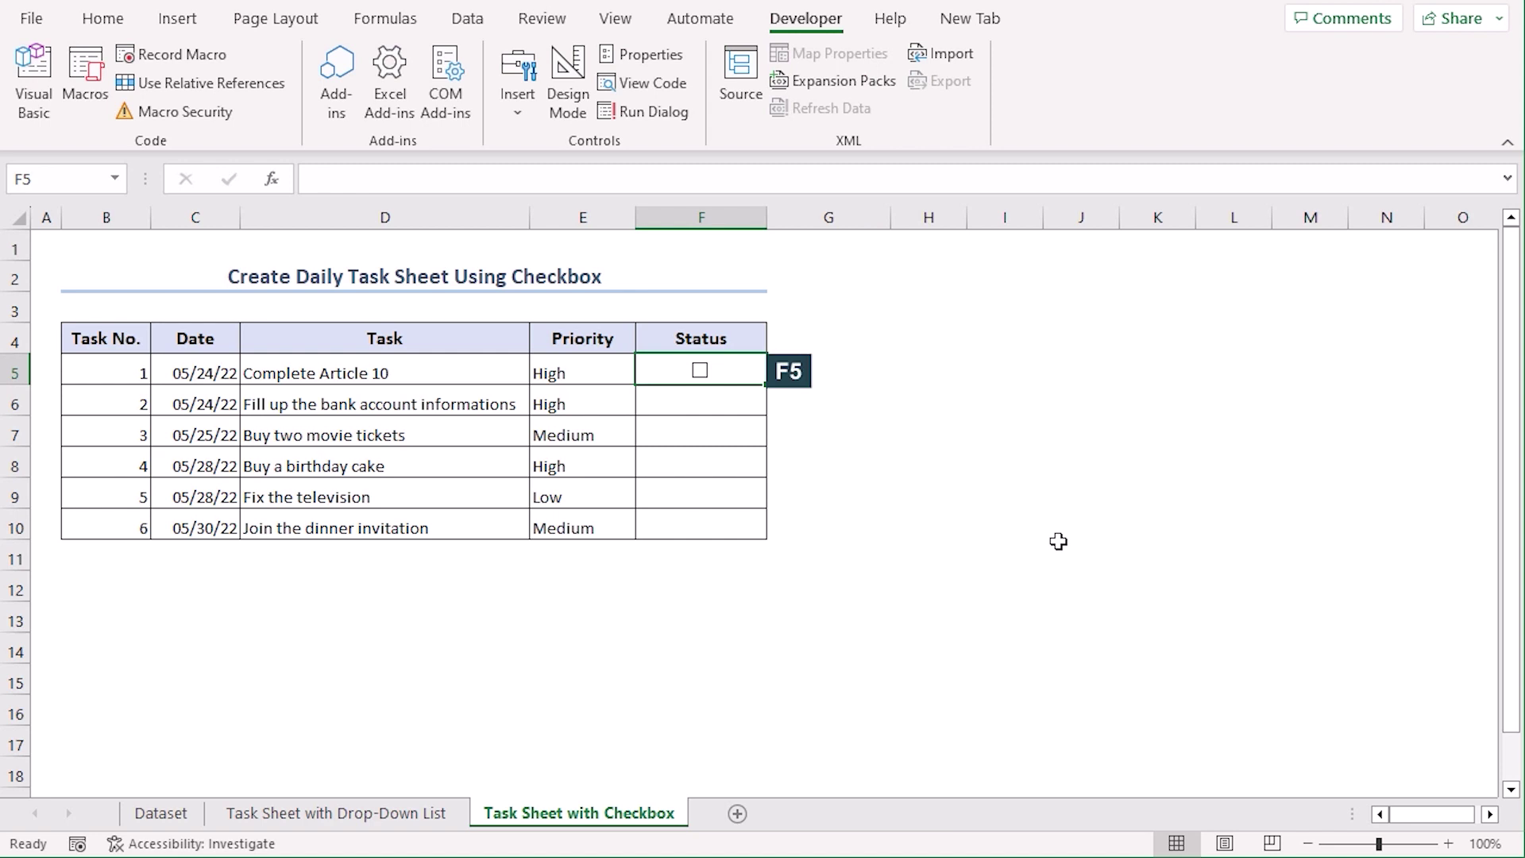
{"action": "key", "text": "ctrl+c"}
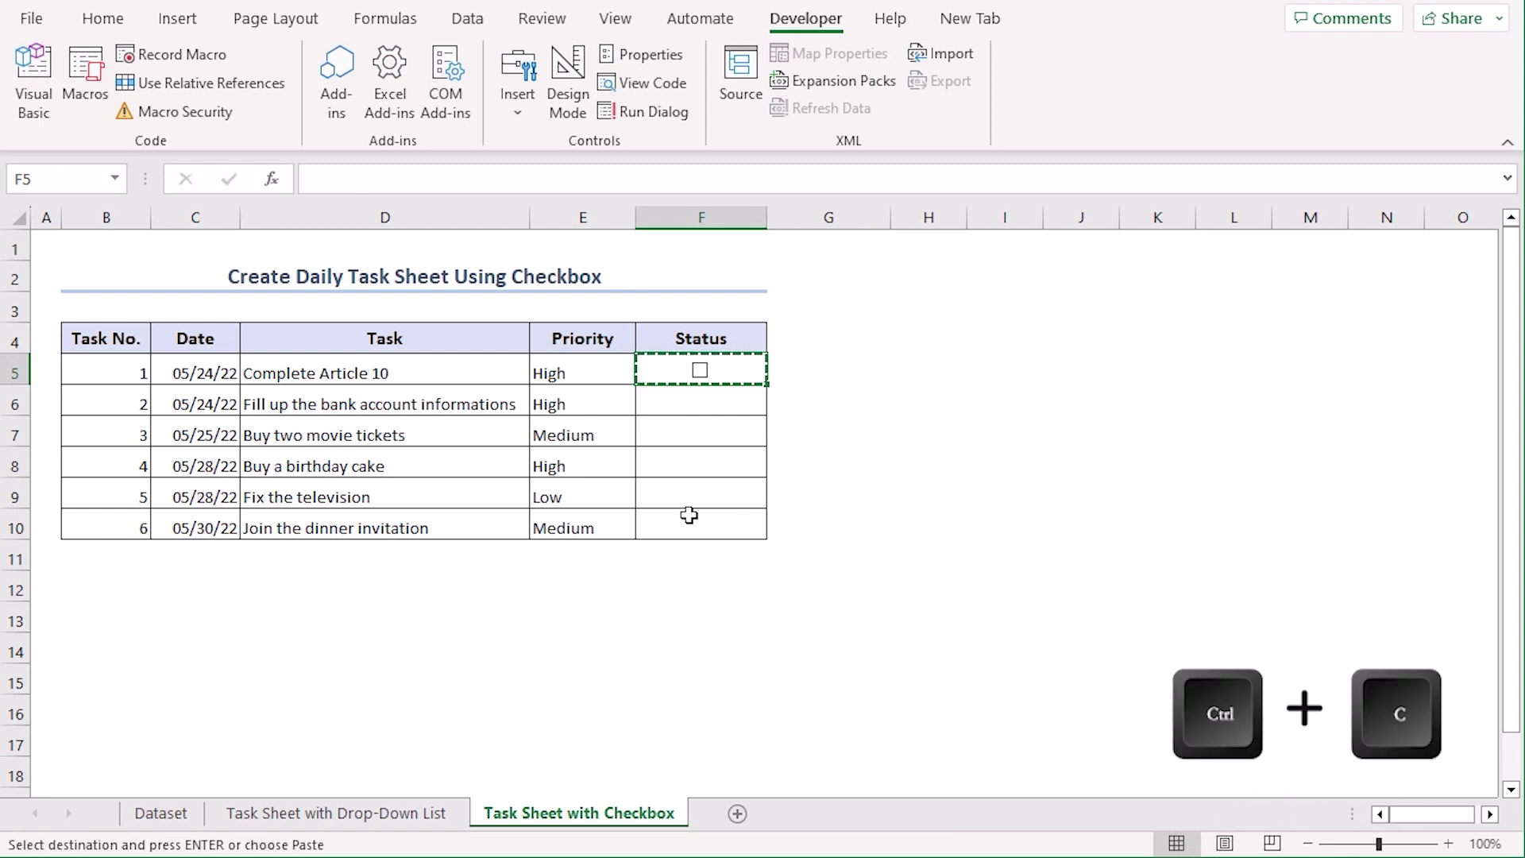
{"action": "left_click_drag", "start_coordinate": [651, 402], "coordinate": [657, 516]}
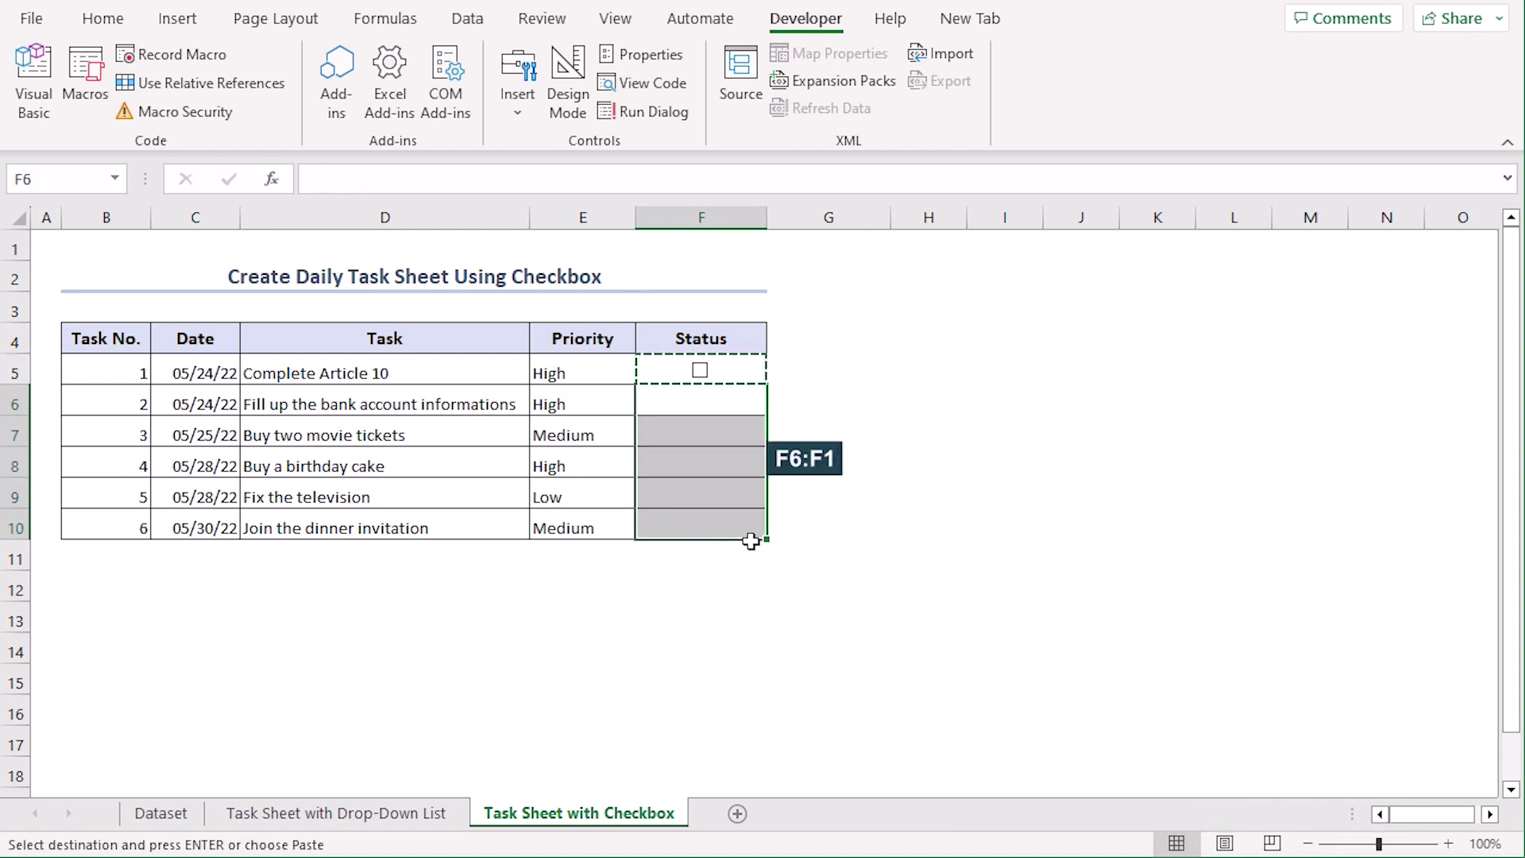
{"action": "key", "text": "ctrl+v"}
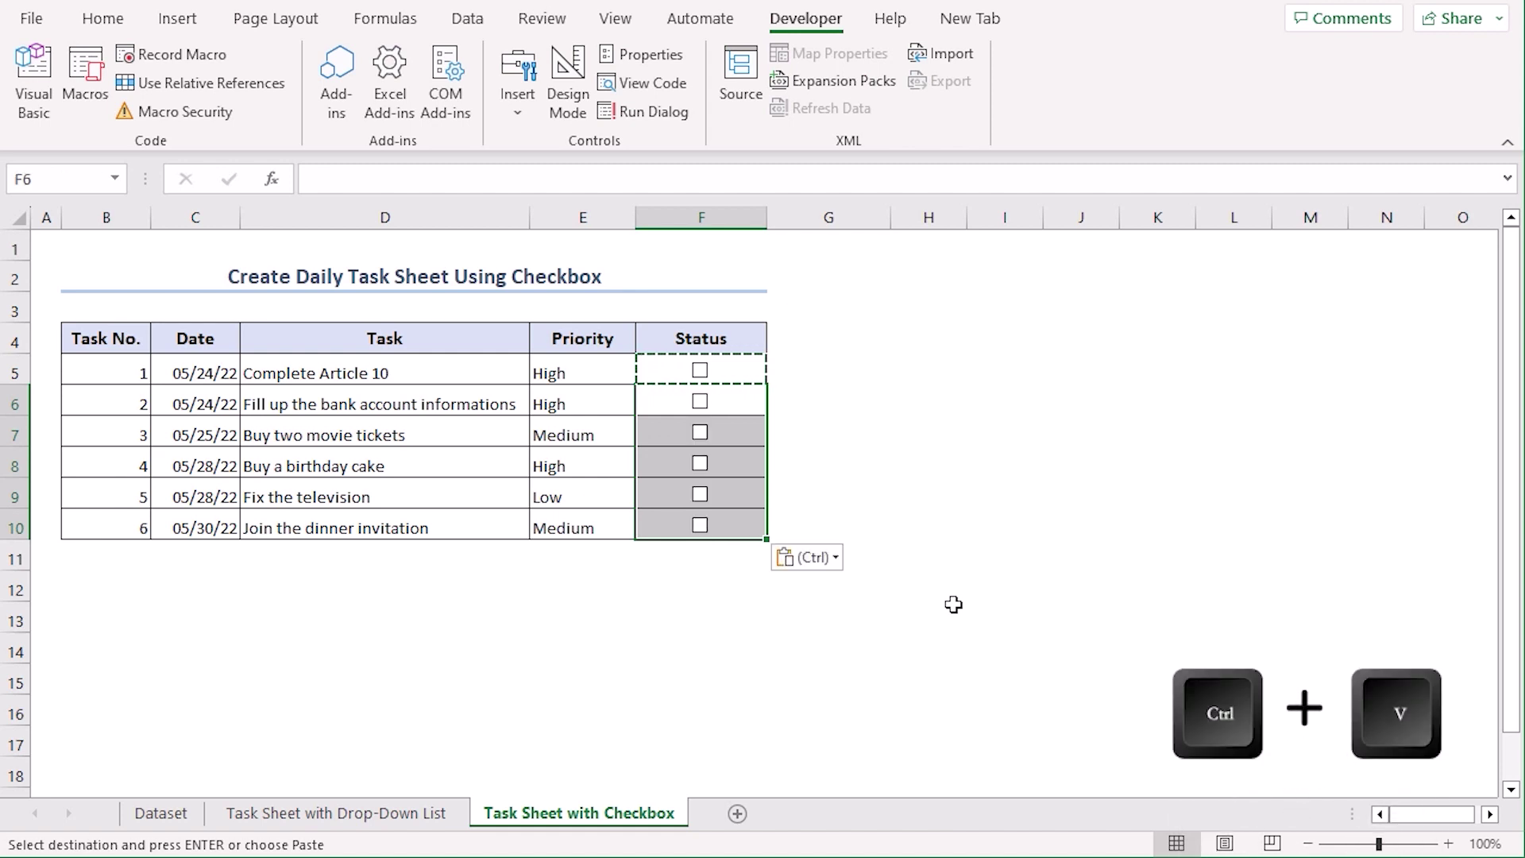
{"action": "key", "text": "Escape"}
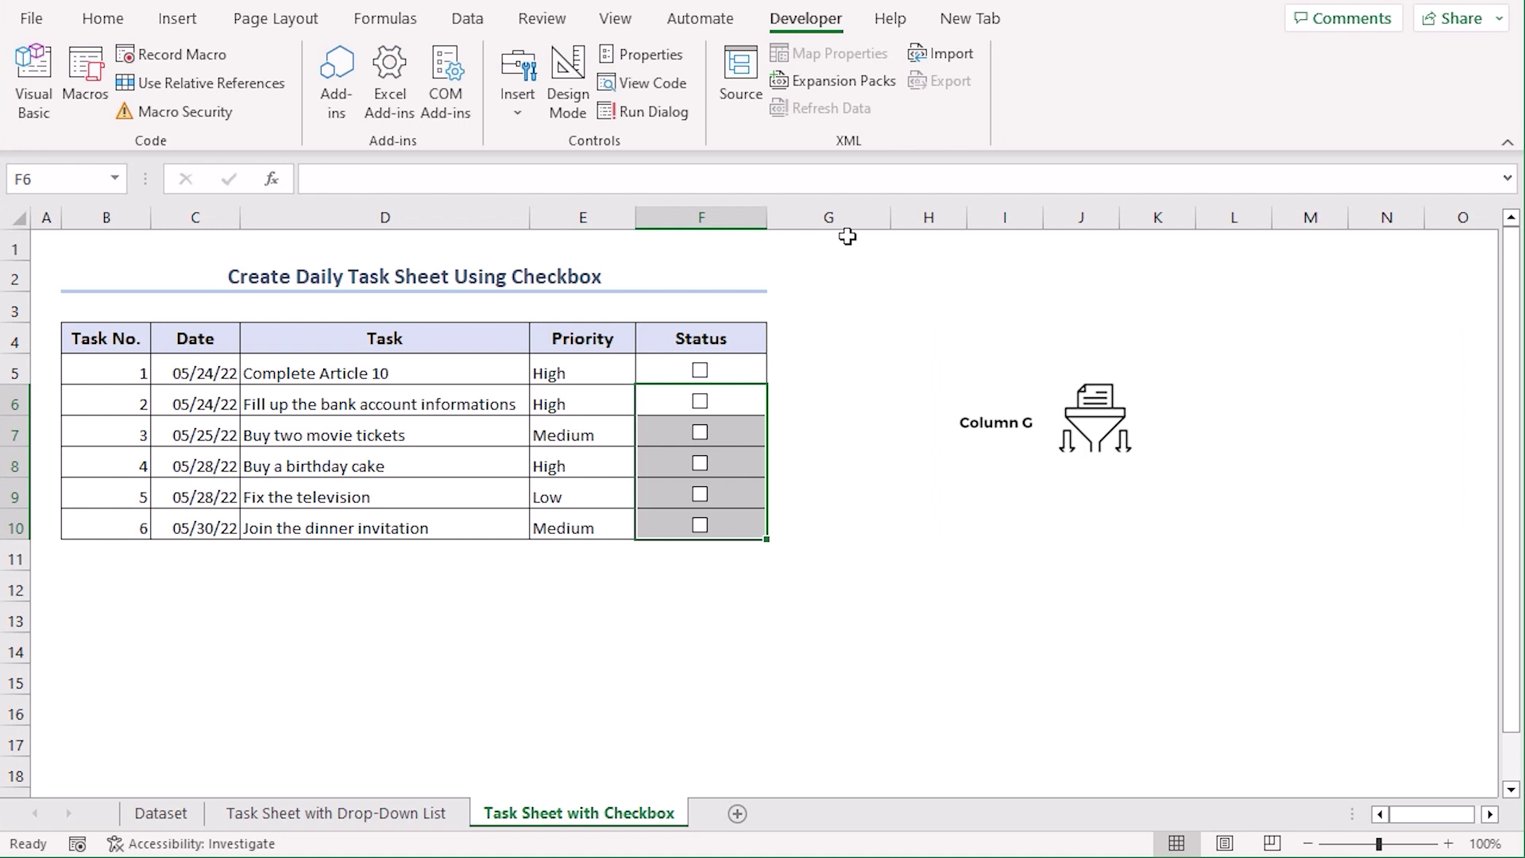
{"action": "left_click", "coordinate": [829, 217]}
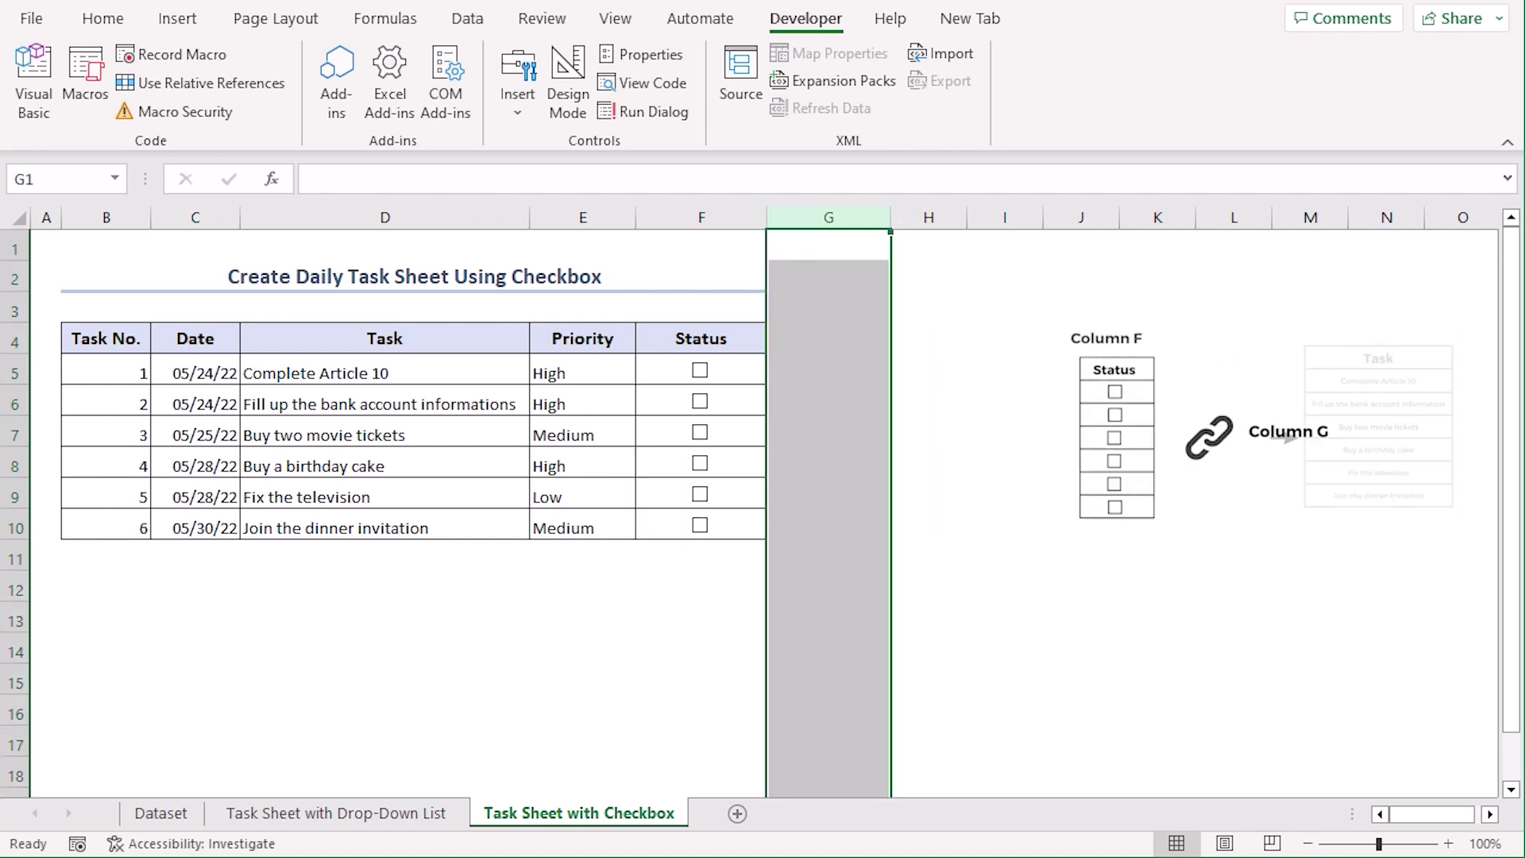
{"action": "left_click", "coordinate": [1033, 640]}
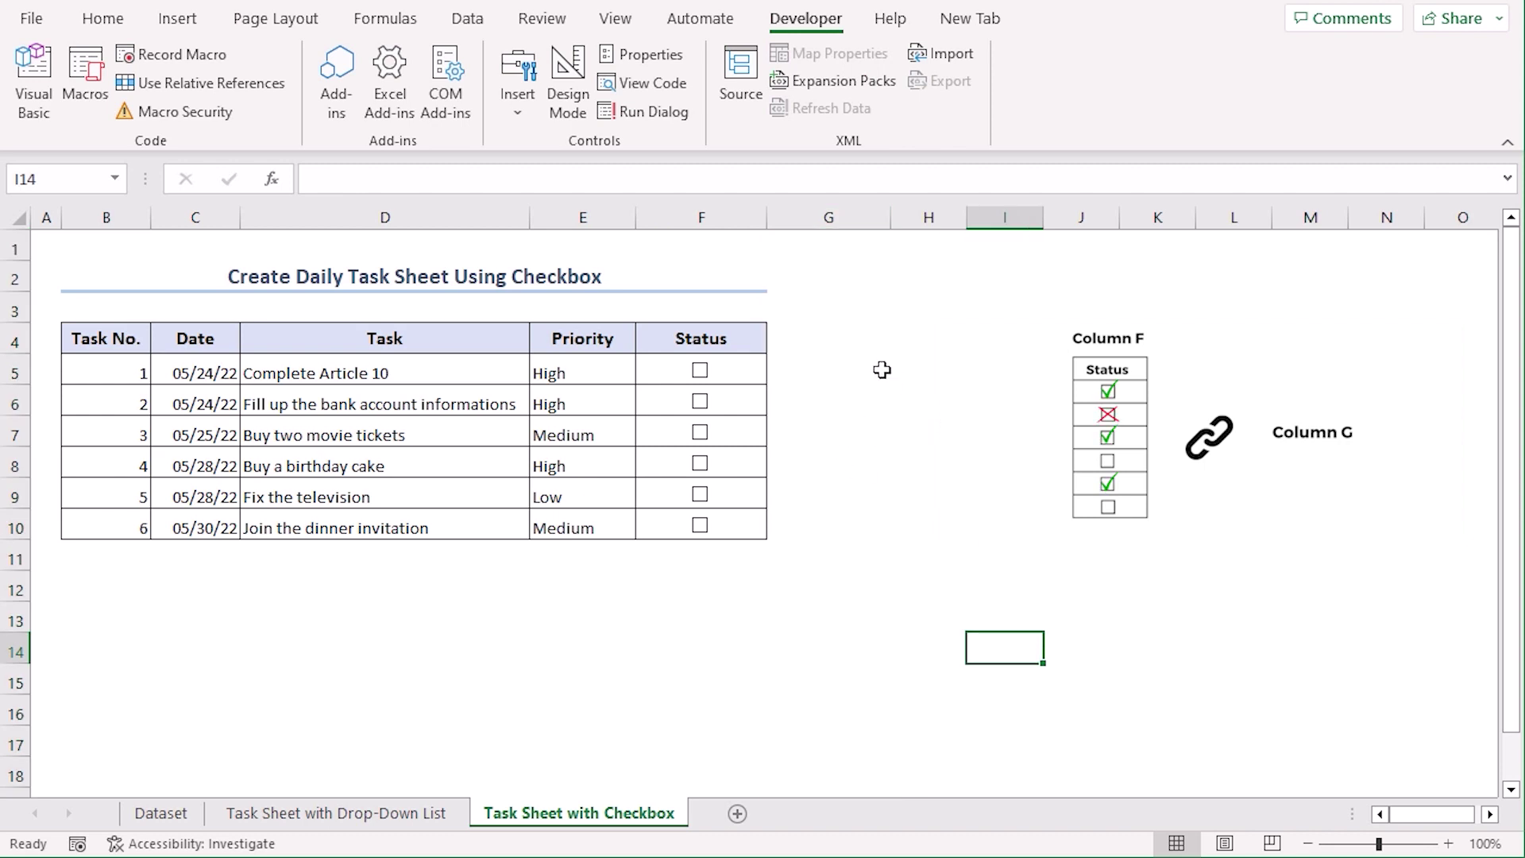
- Link the checkboxes for tasks 1–3 to cells G5, G6 and G7
{"action": "right_click", "coordinate": [714, 379]}
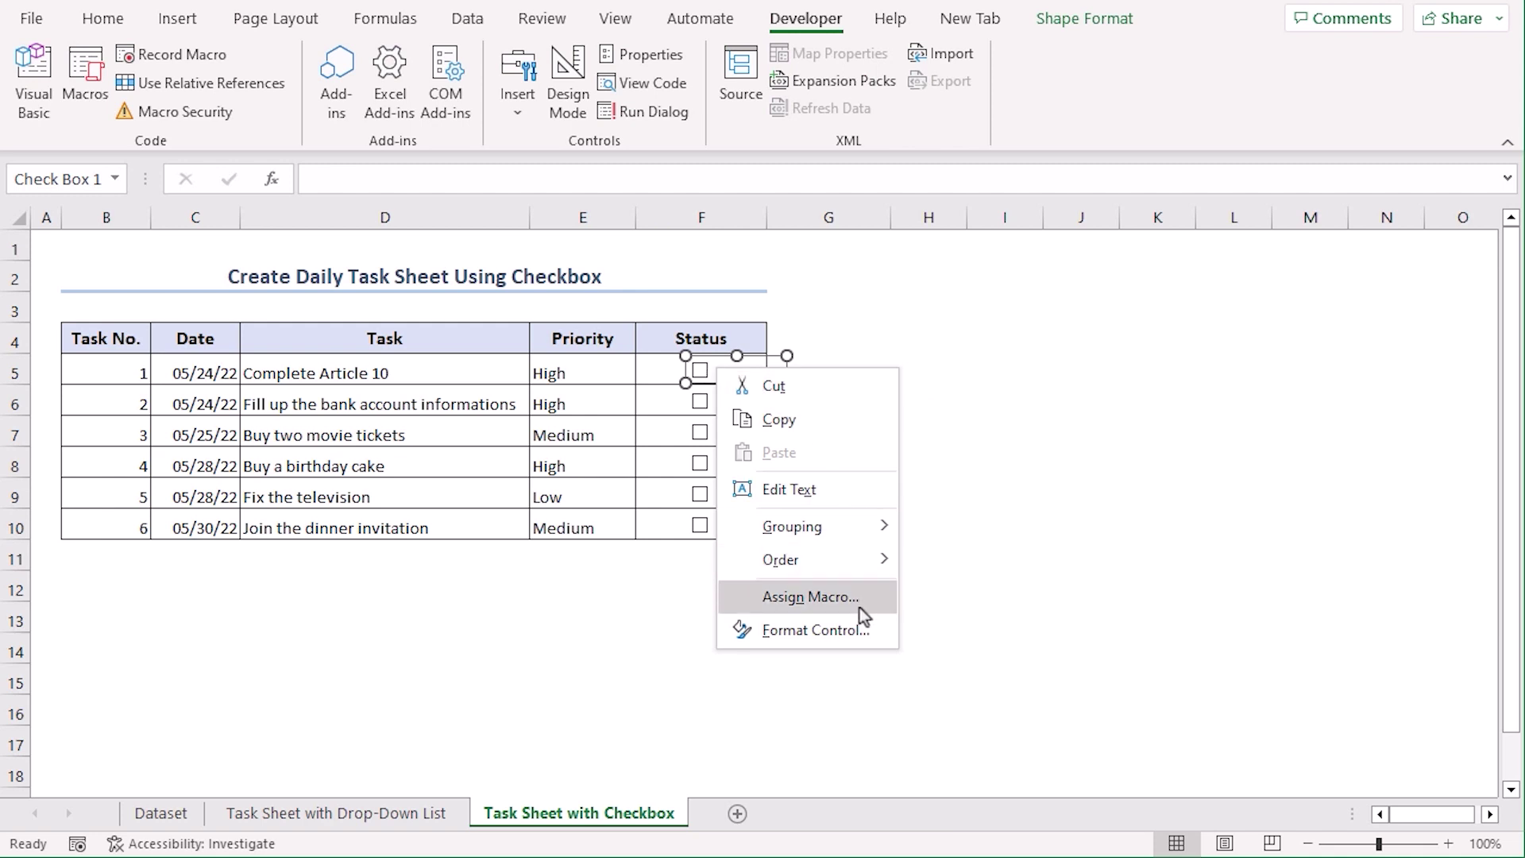
{"action": "left_click", "coordinate": [860, 632]}
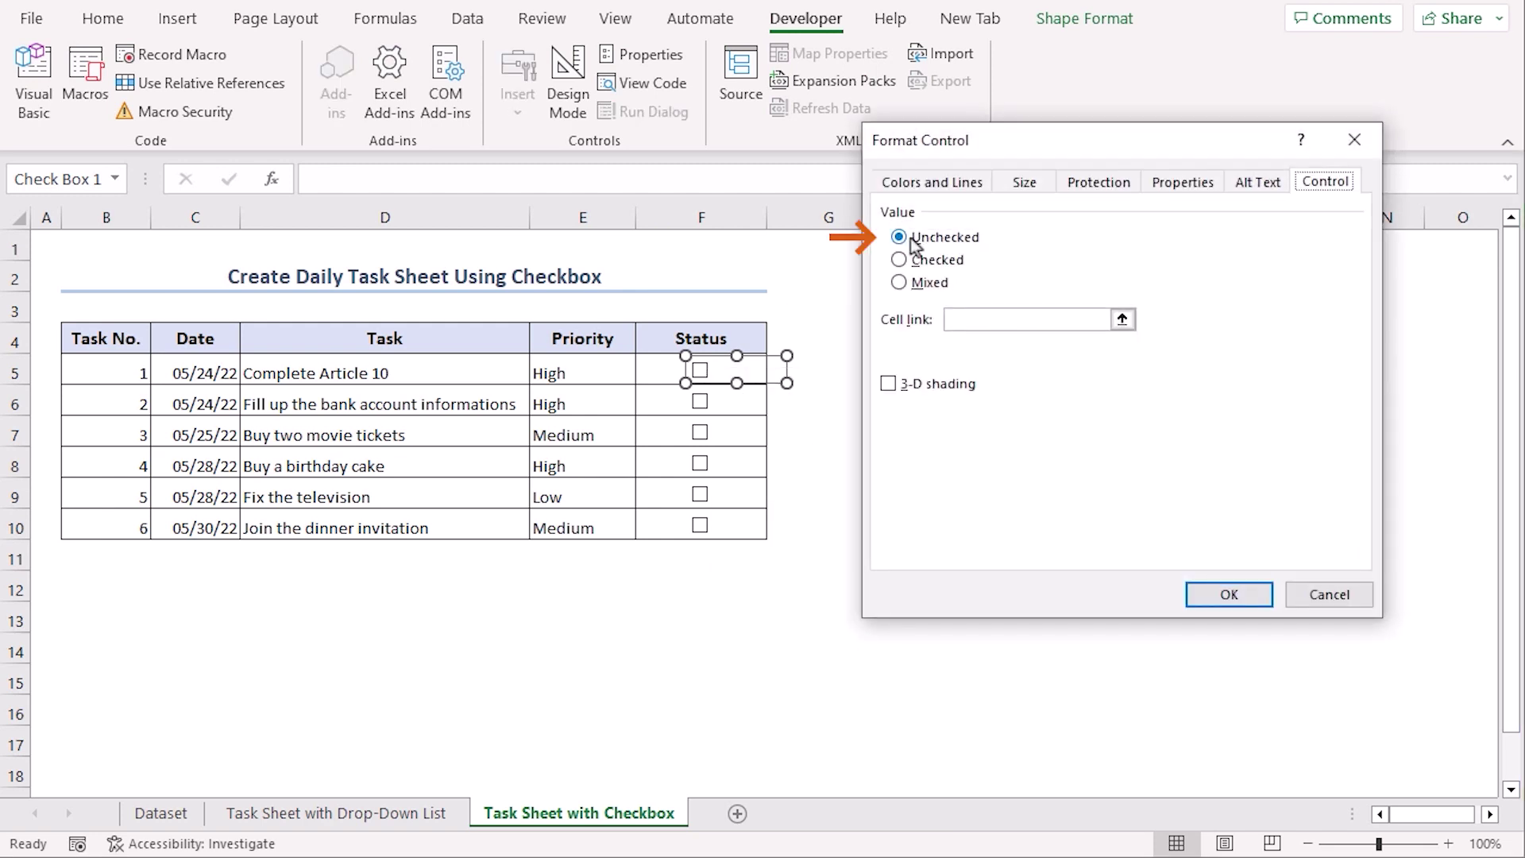
{"action": "left_click", "coordinate": [988, 320]}
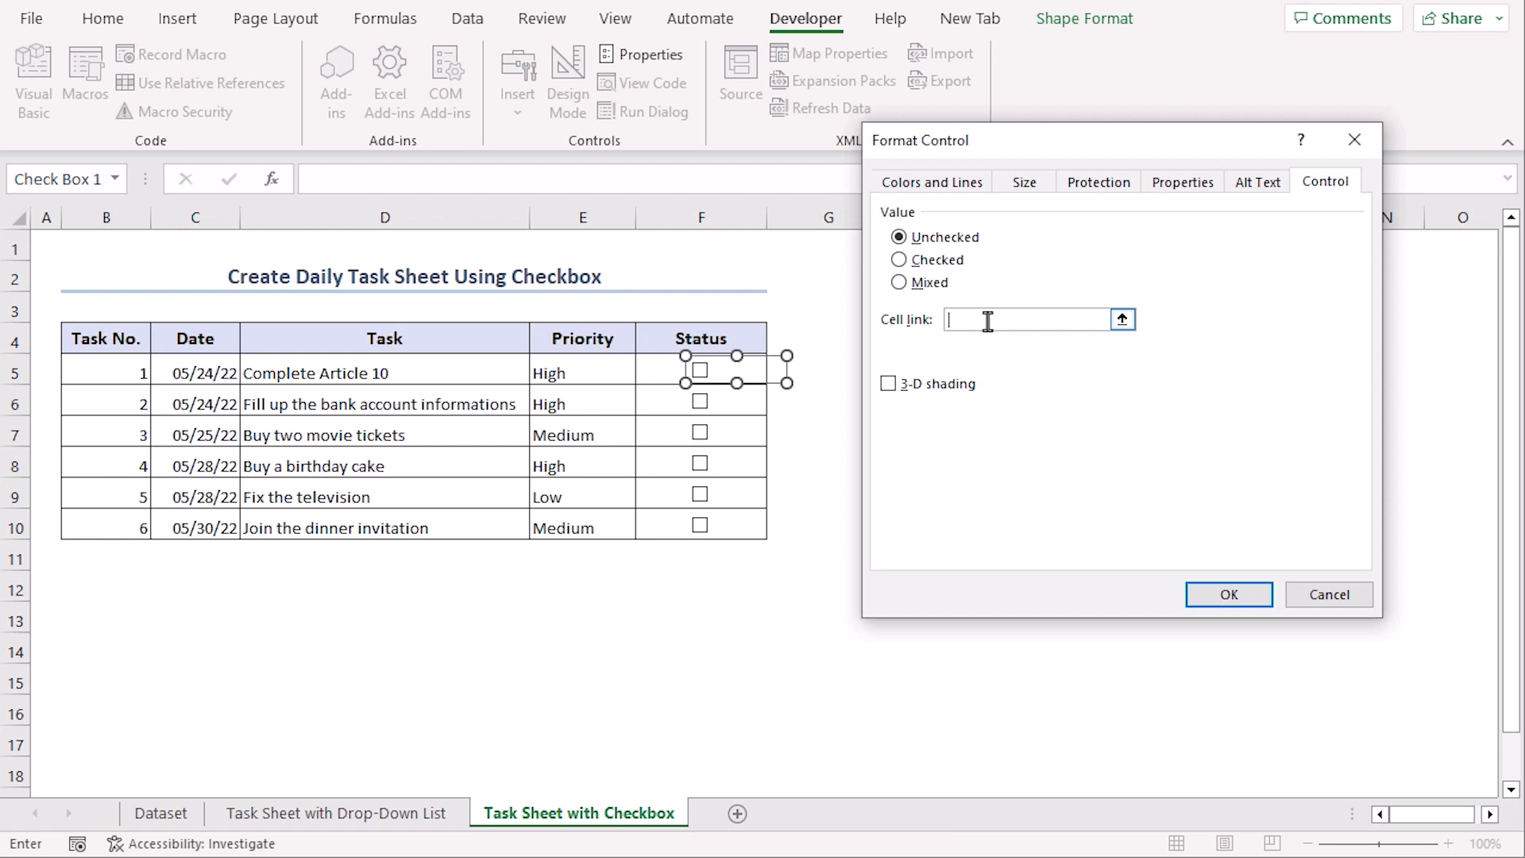
{"action": "type", "text": "G5"}
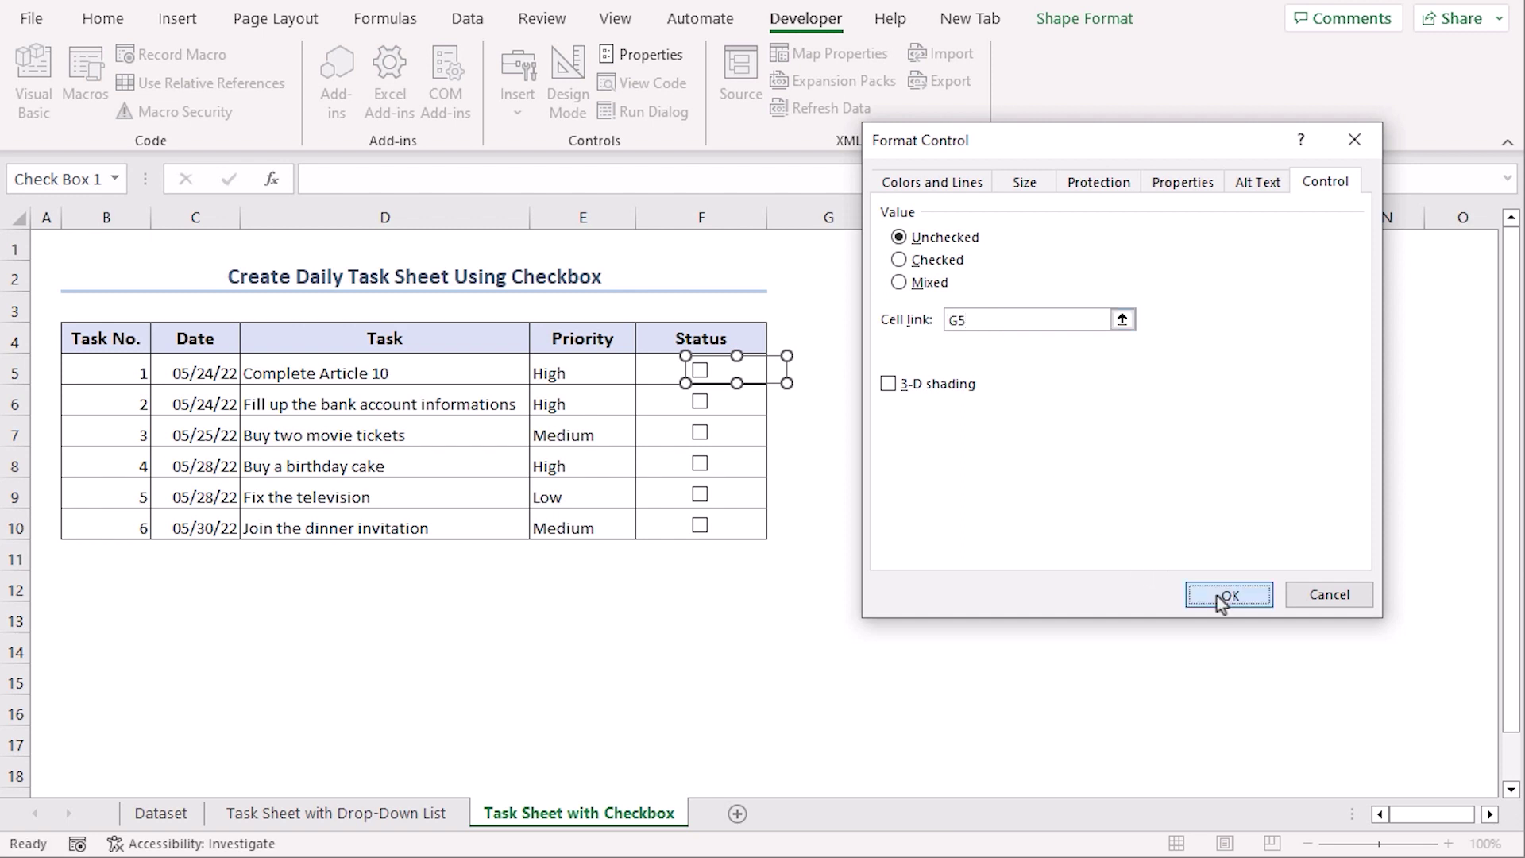
{"action": "left_click", "coordinate": [1226, 595]}
{"action": "right_click", "coordinate": [727, 409]}
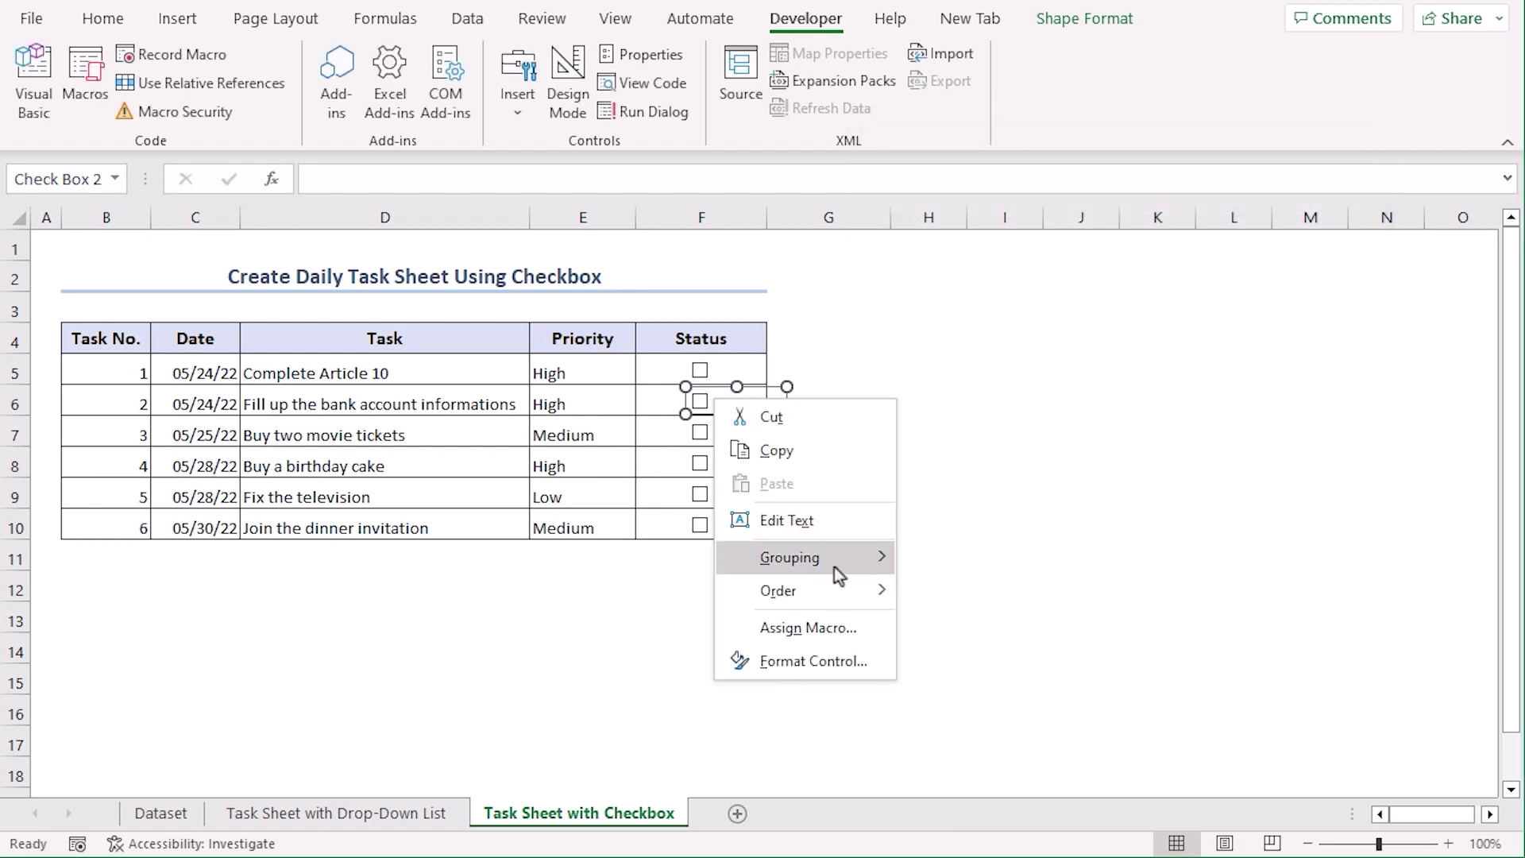
{"action": "left_click", "coordinate": [858, 659]}
{"action": "left_click", "coordinate": [988, 321]}
{"action": "type", "text": "G"}
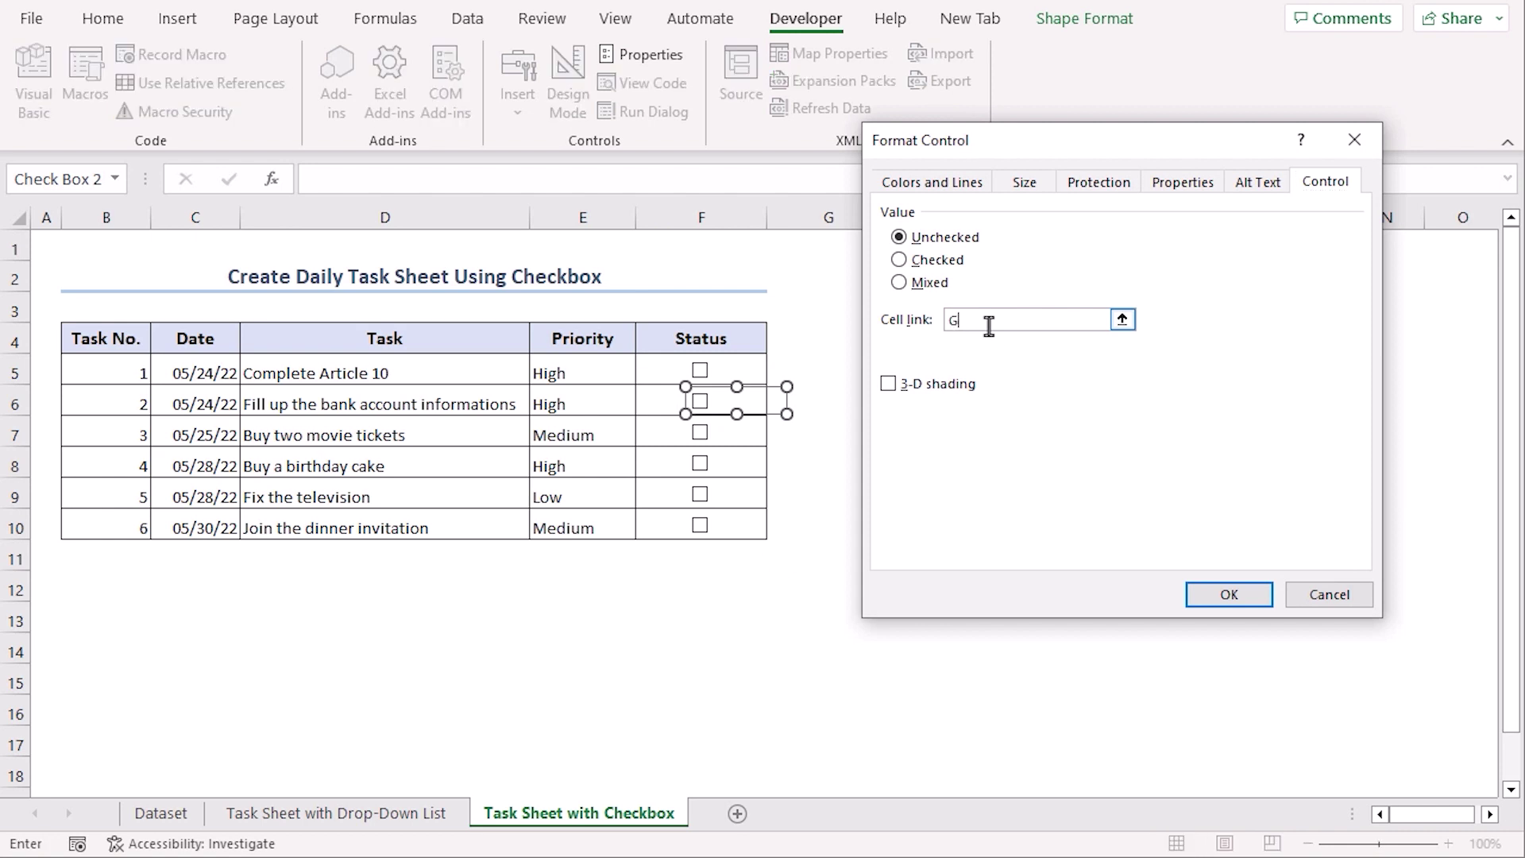
{"action": "type", "text": "6"}
{"action": "left_click", "coordinate": [1209, 596]}
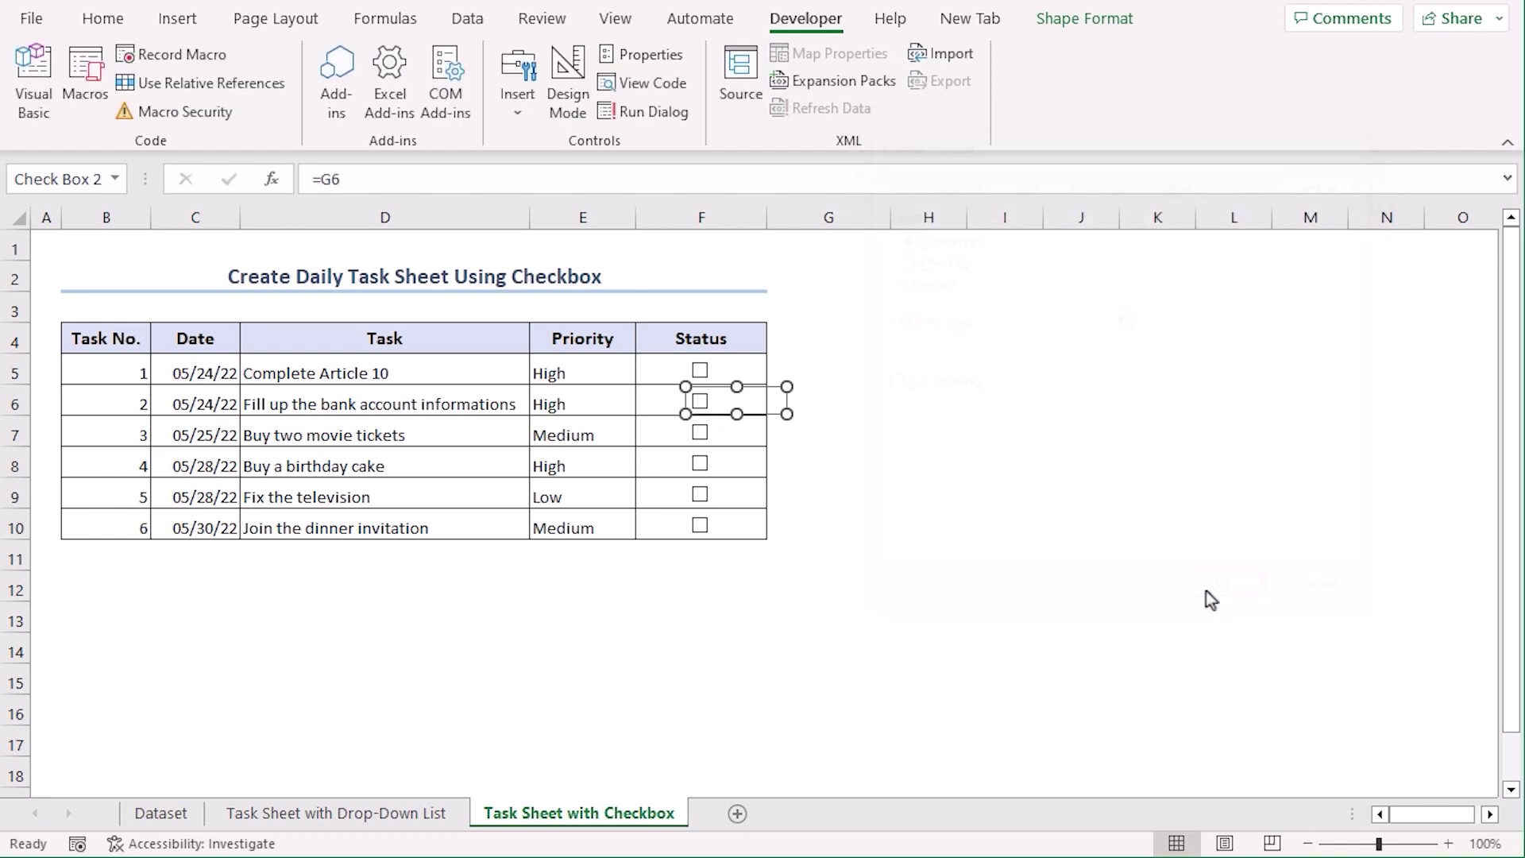
{"action": "right_click", "coordinate": [722, 433]}
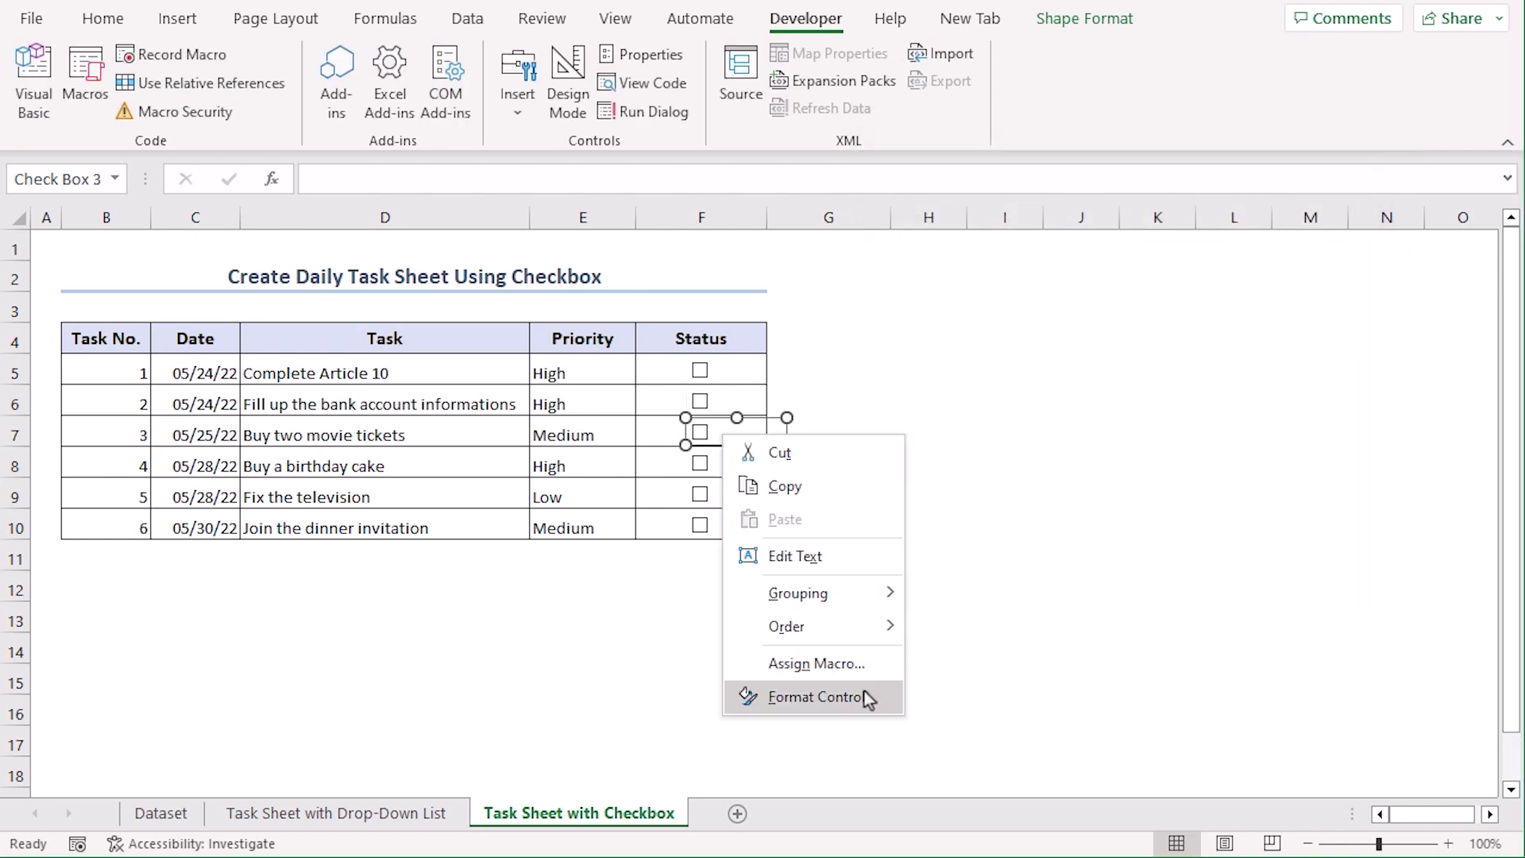
{"action": "left_click", "coordinate": [866, 696]}
{"action": "left_click", "coordinate": [1007, 320]}
{"action": "type", "text": "G7"}
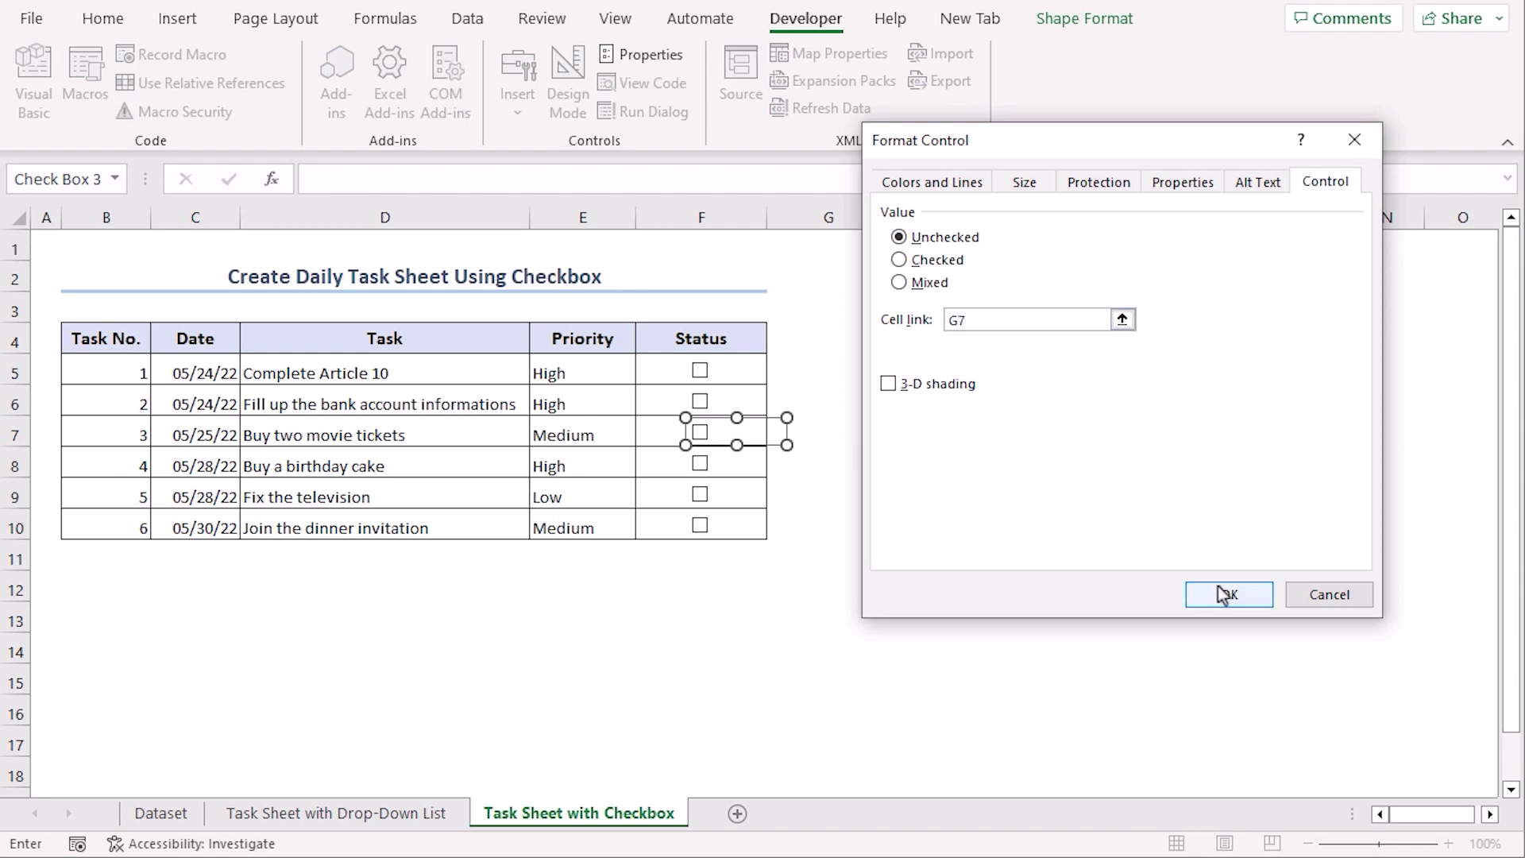
{"action": "left_click", "coordinate": [1226, 589]}
- Link the checkboxes for tasks 4–6 to cells G8, G9 and G10
{"action": "right_click", "coordinate": [725, 461]}
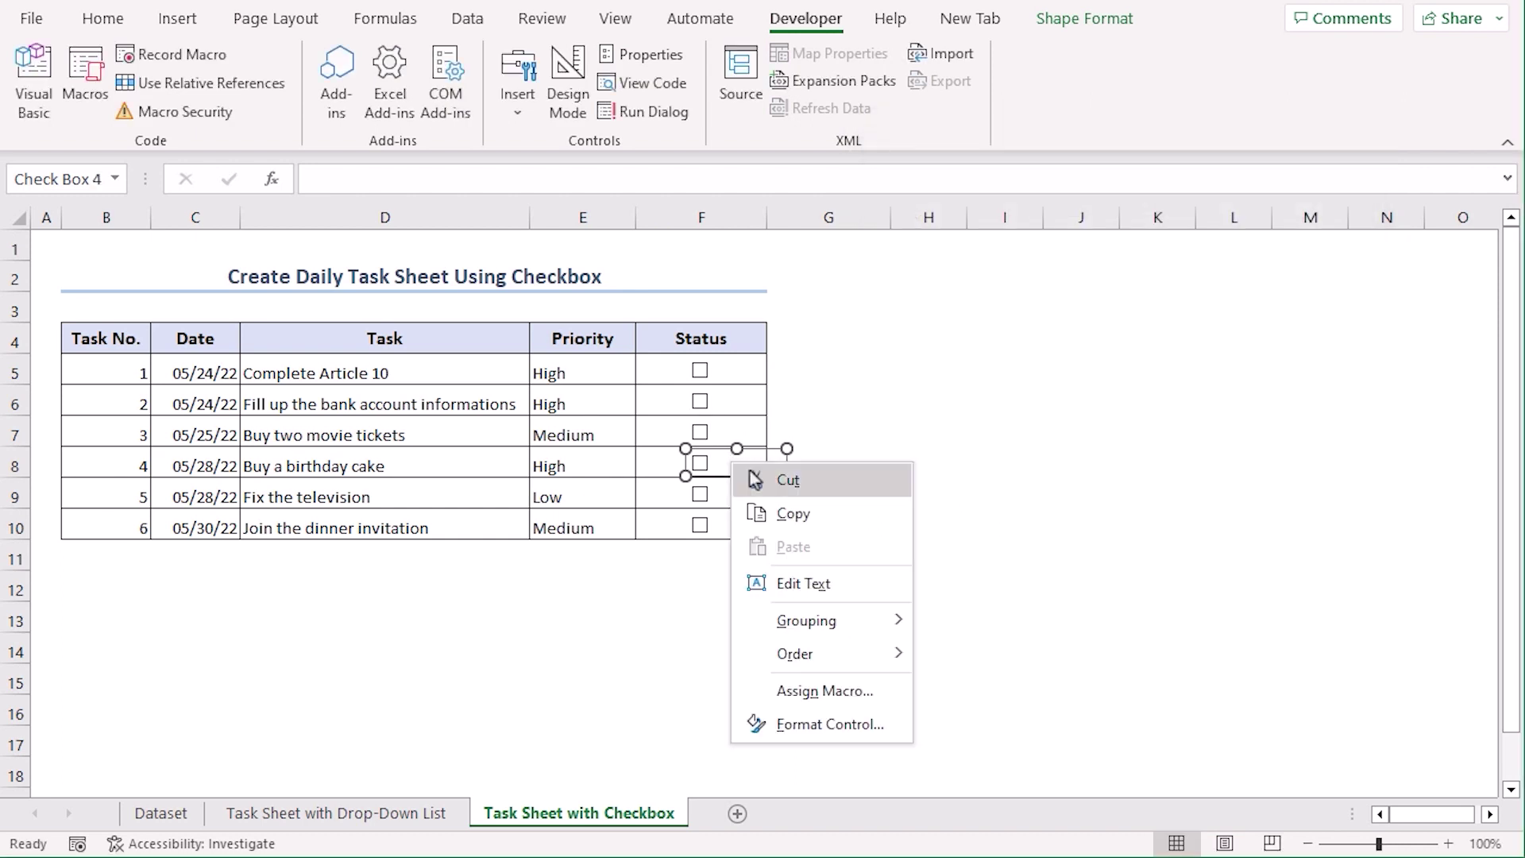
{"action": "left_click", "coordinate": [873, 723]}
{"action": "left_click", "coordinate": [1004, 318]}
{"action": "type", "text": "G8"}
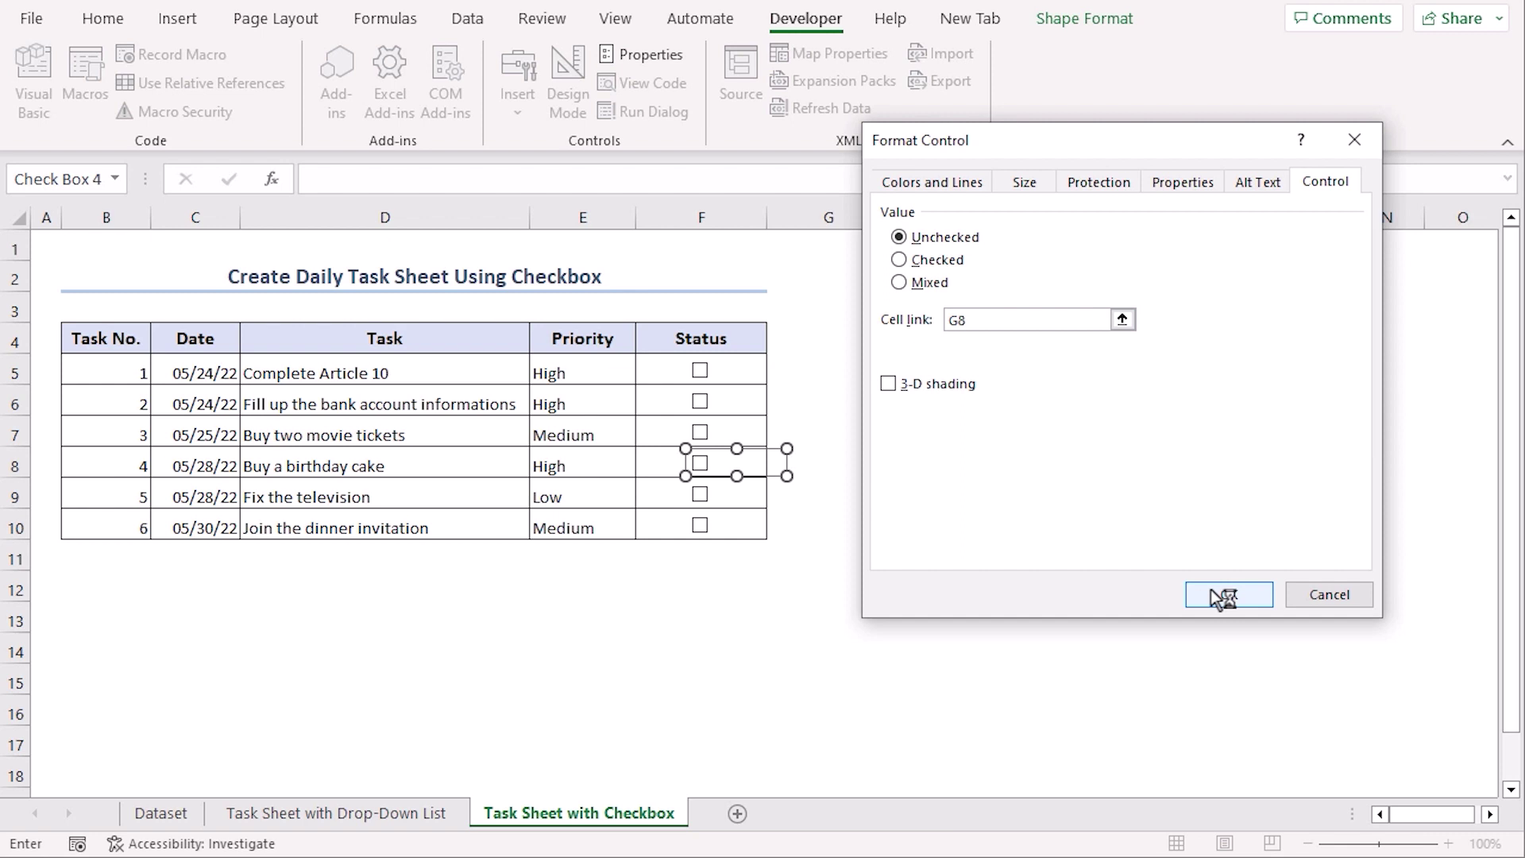
{"action": "left_click", "coordinate": [1228, 592]}
{"action": "right_click", "coordinate": [759, 505]}
{"action": "left_click", "coordinate": [881, 765]}
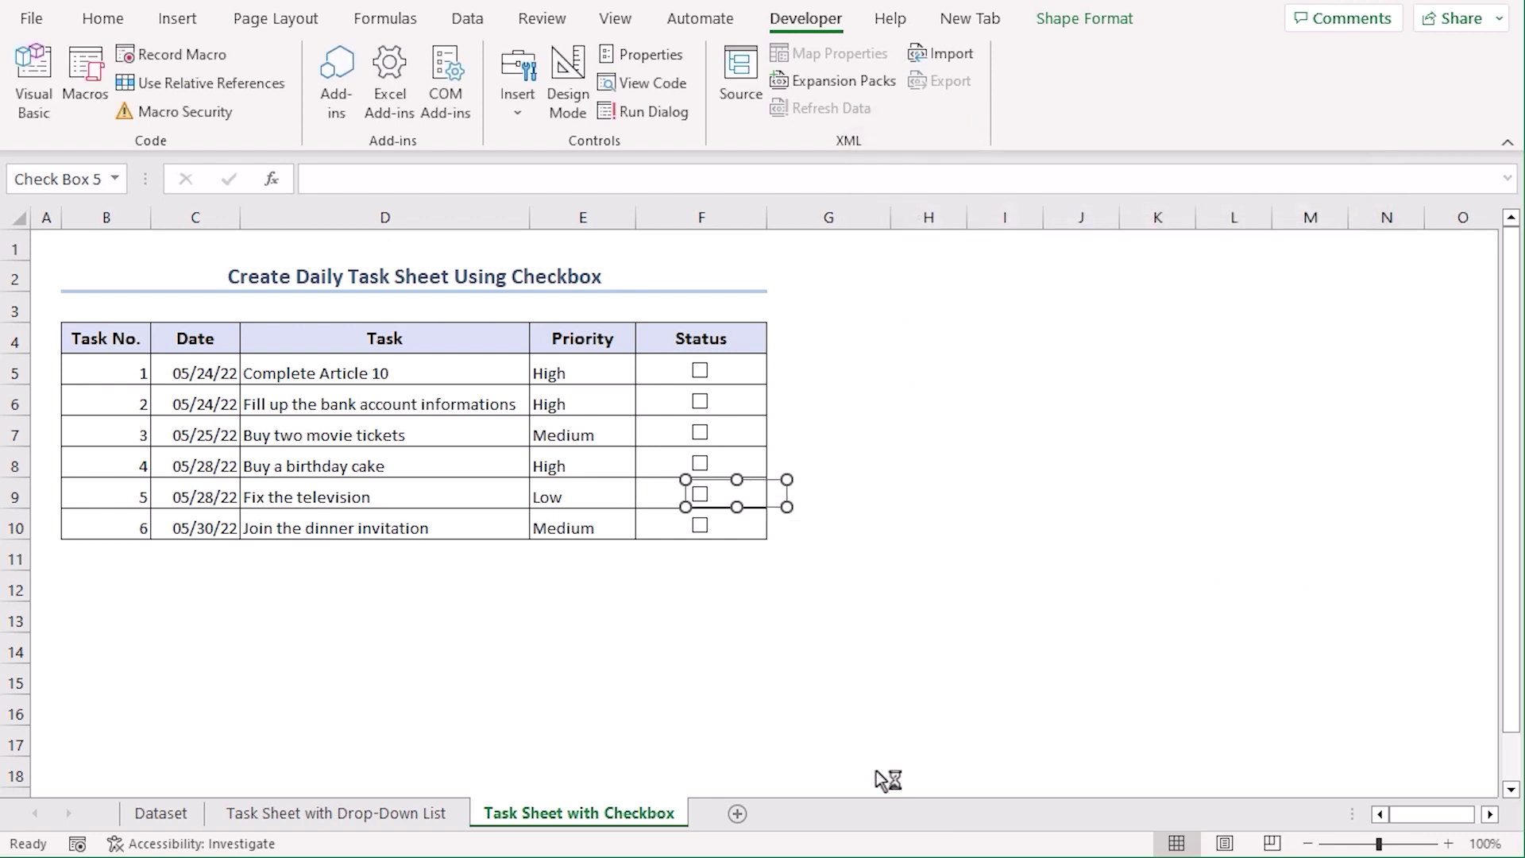
{"action": "left_click", "coordinate": [1004, 320]}
{"action": "type", "text": "G9"}
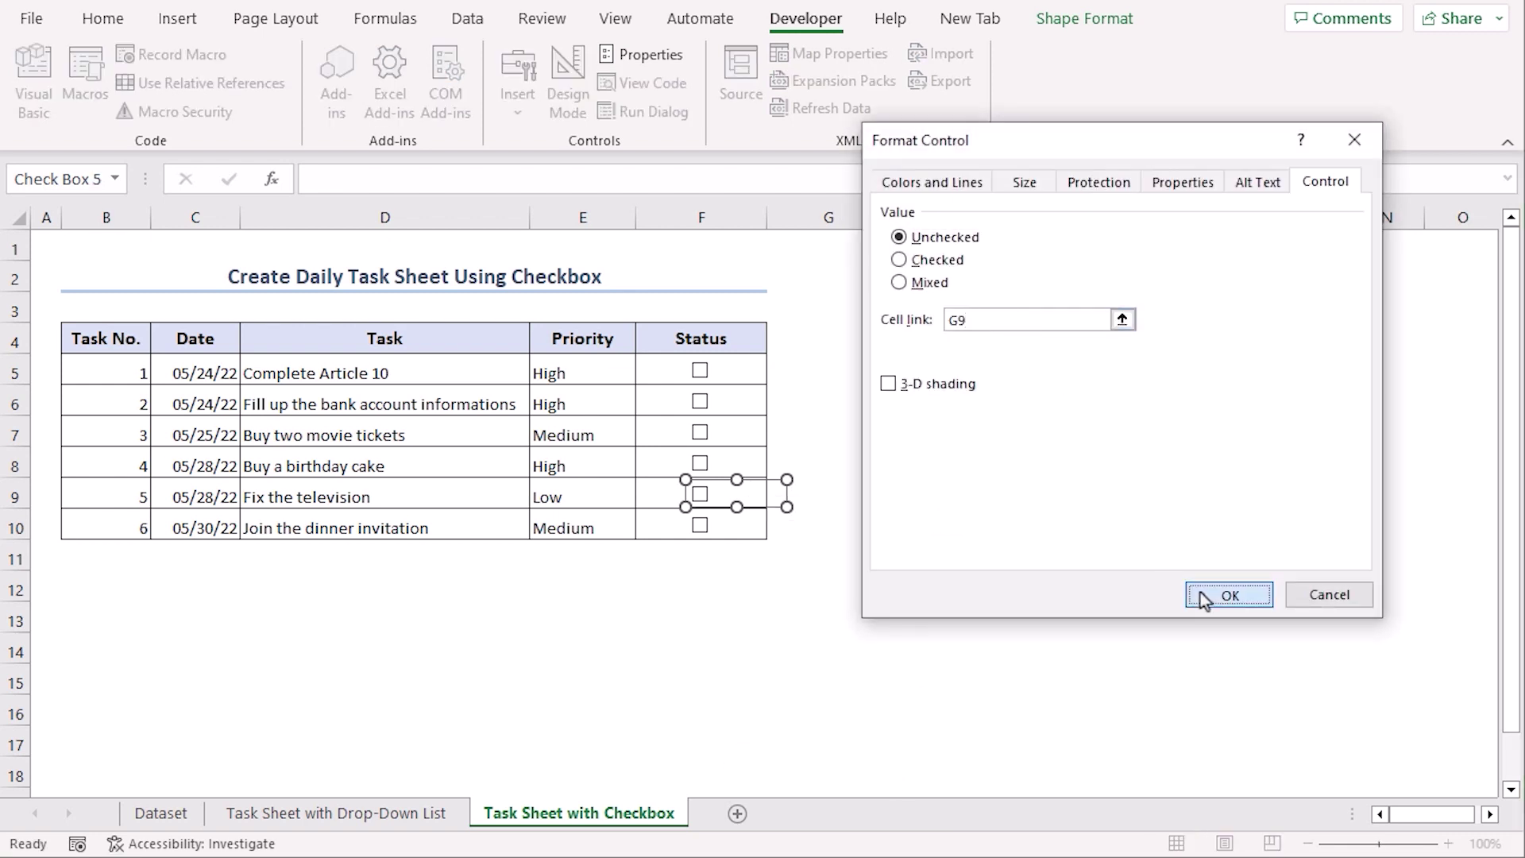
{"action": "left_click", "coordinate": [1201, 595]}
{"action": "right_click", "coordinate": [751, 527]}
{"action": "left_click", "coordinate": [853, 789]}
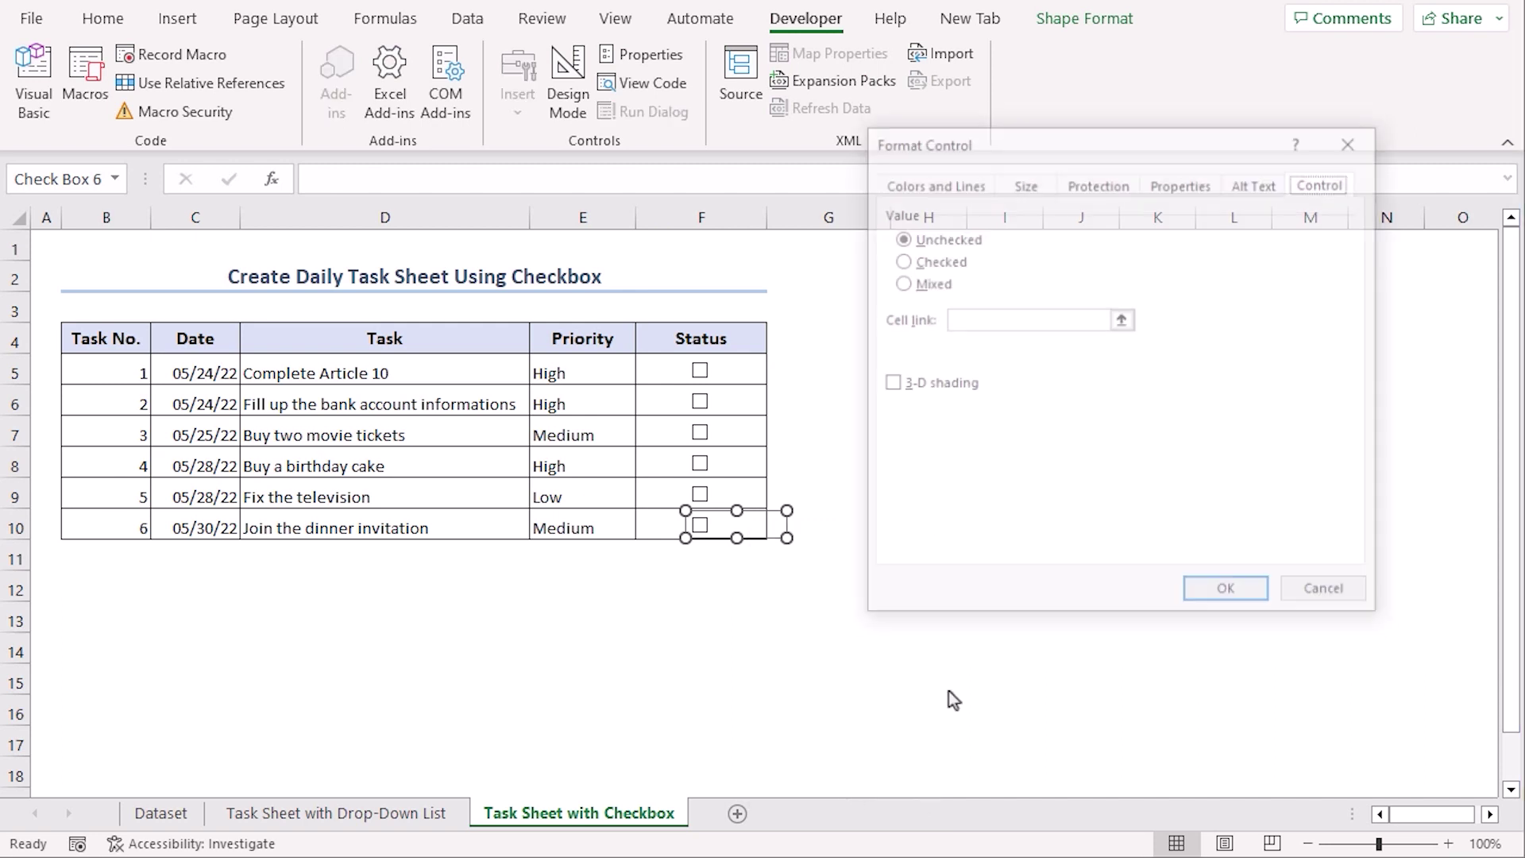
{"action": "left_click", "coordinate": [1052, 320]}
{"action": "type", "text": "G10"}
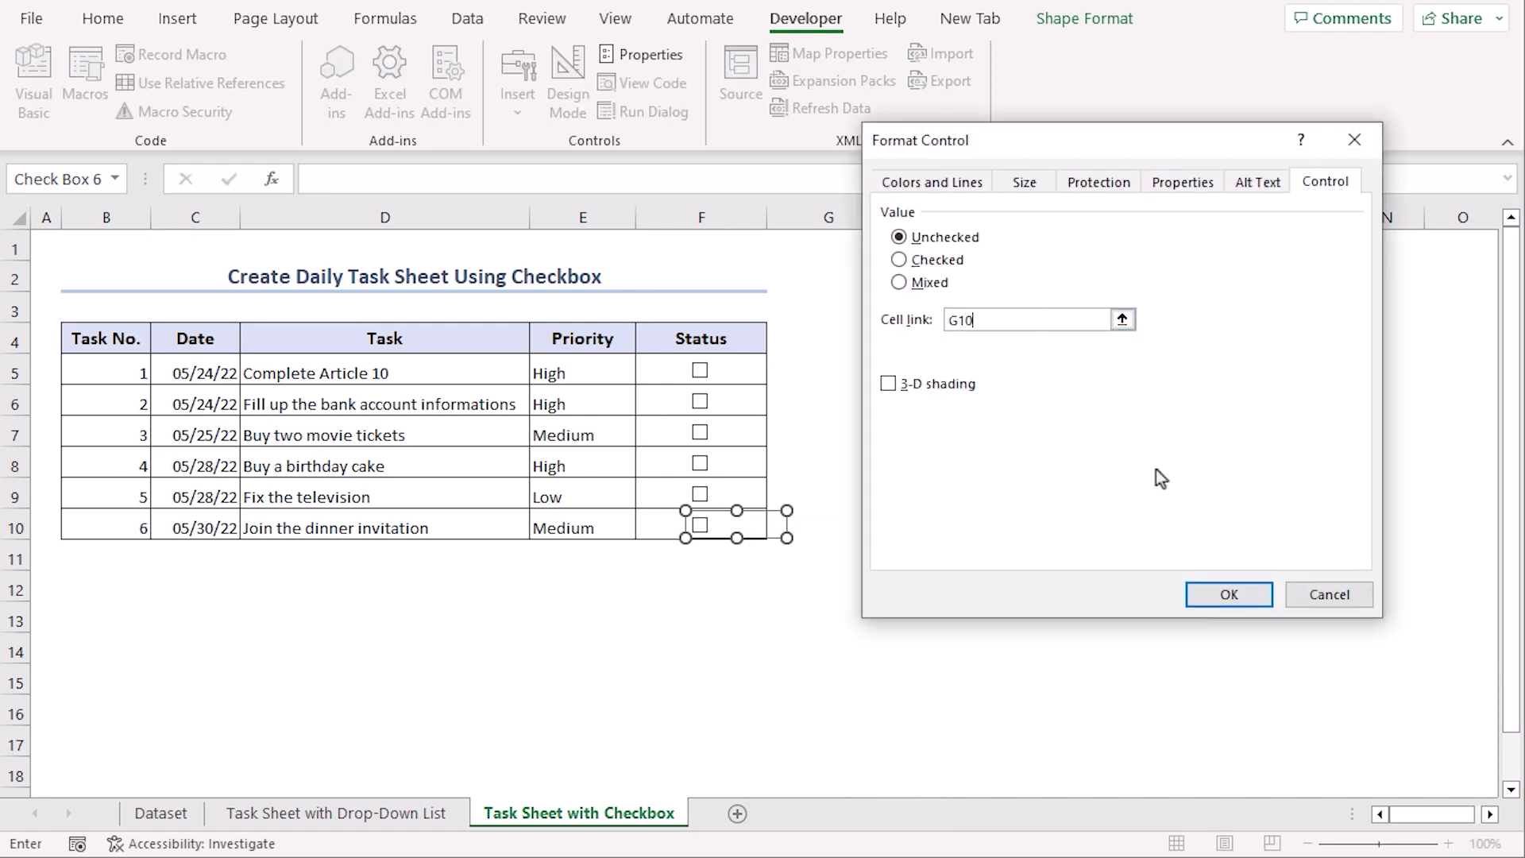
{"action": "left_click", "coordinate": [1233, 594]}
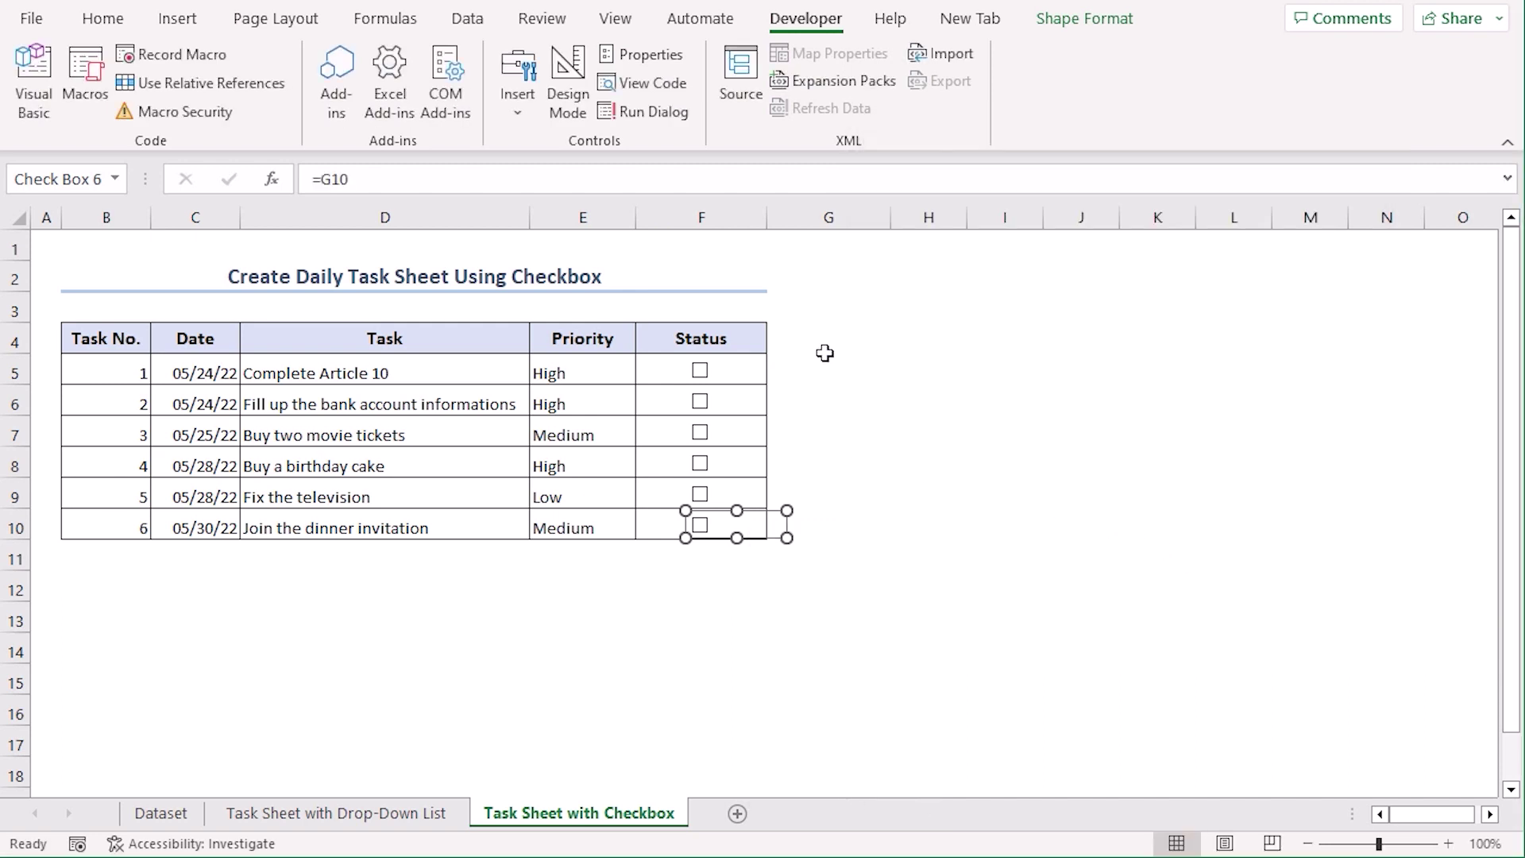
- Give the linked cells G5:G10 All Borders
{"action": "left_click_drag", "start_coordinate": [822, 370], "coordinate": [837, 514]}
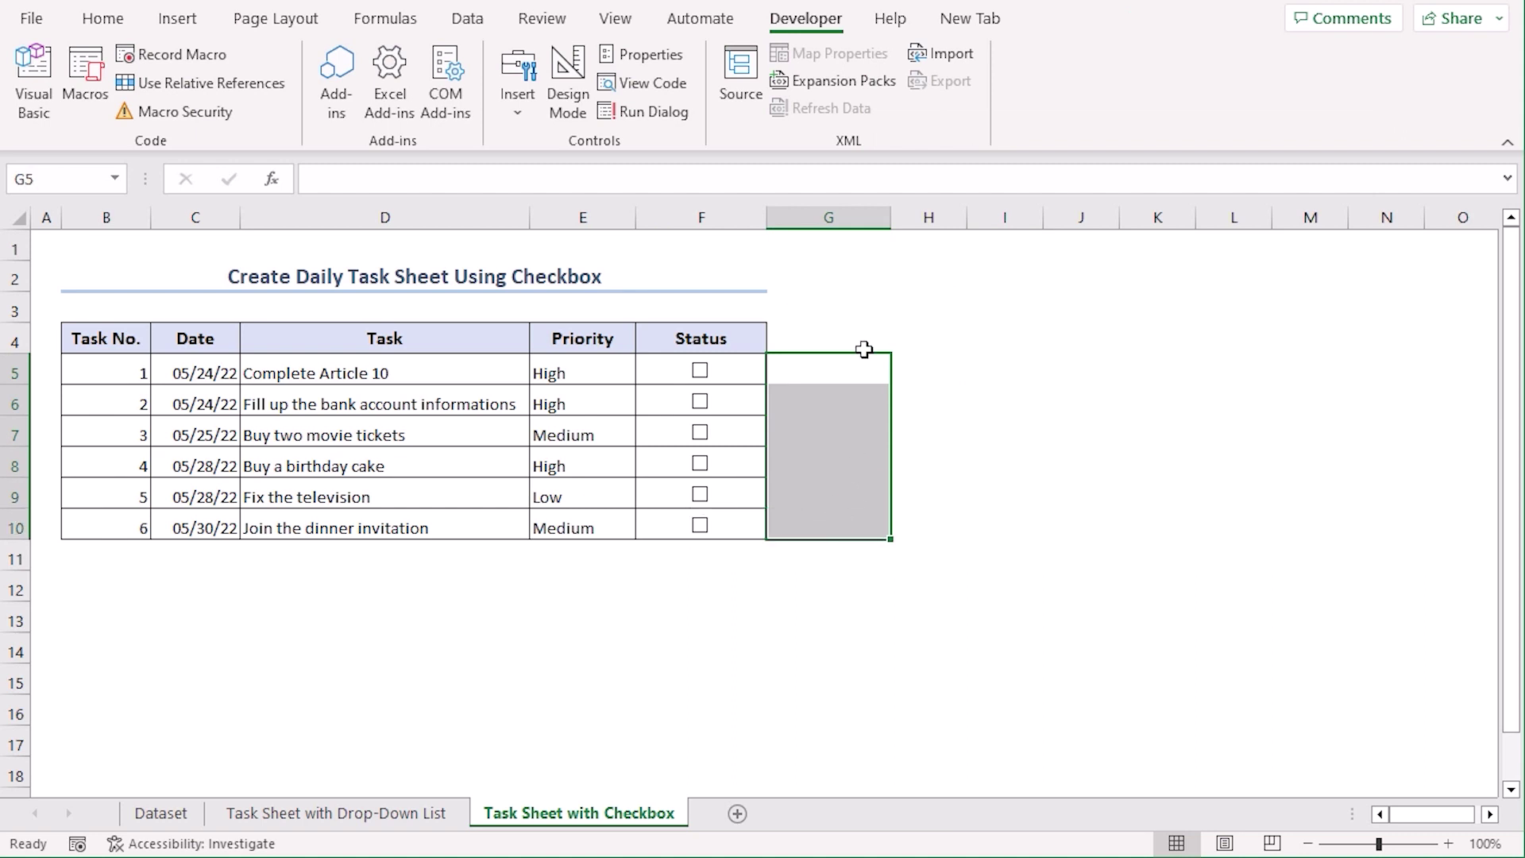
{"action": "left_click", "coordinate": [105, 19]}
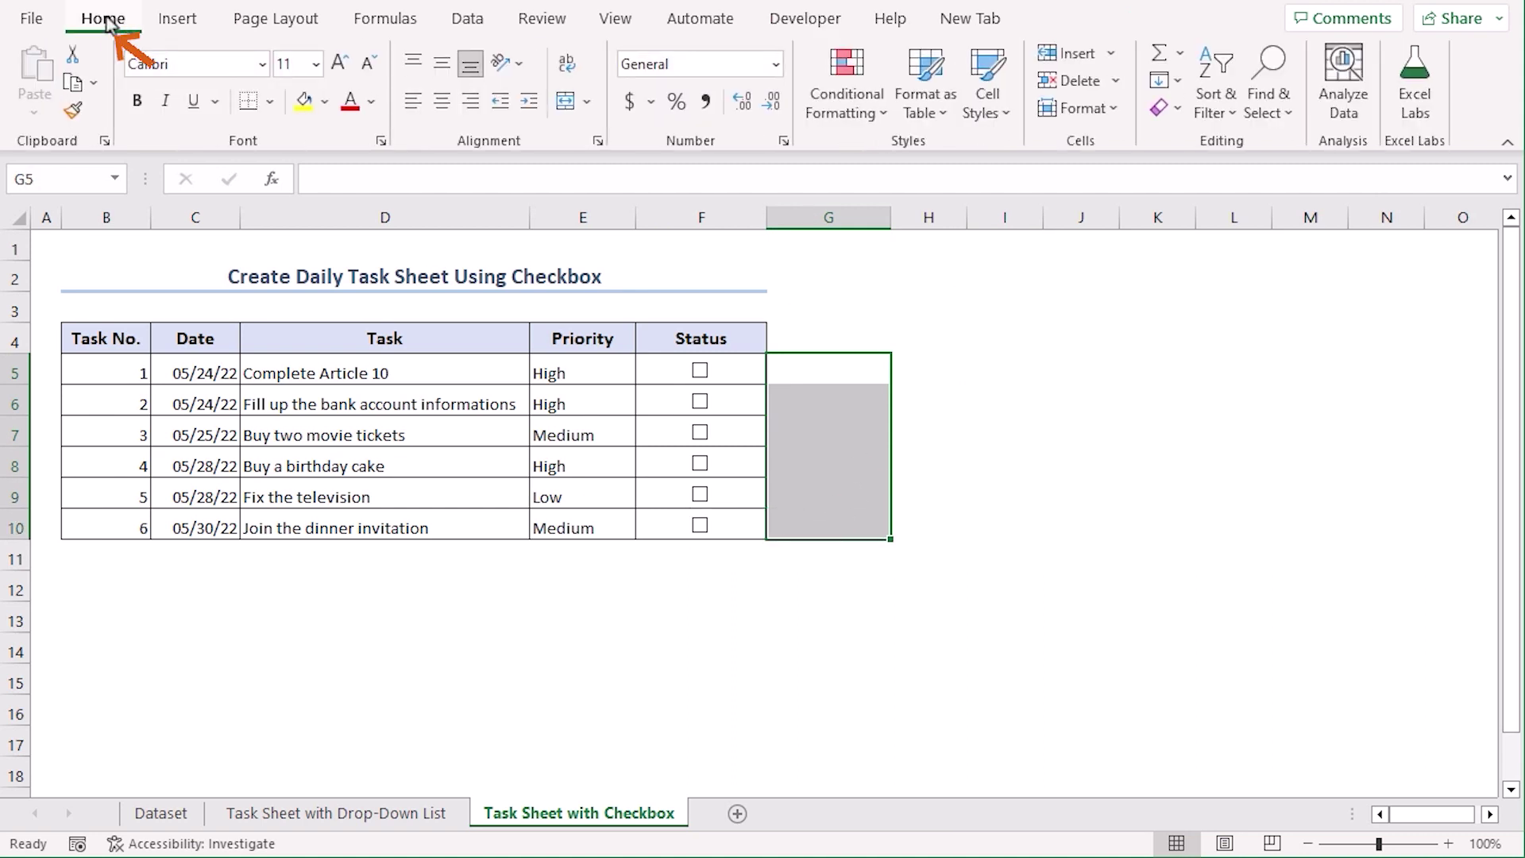
{"action": "left_click", "coordinate": [270, 101]}
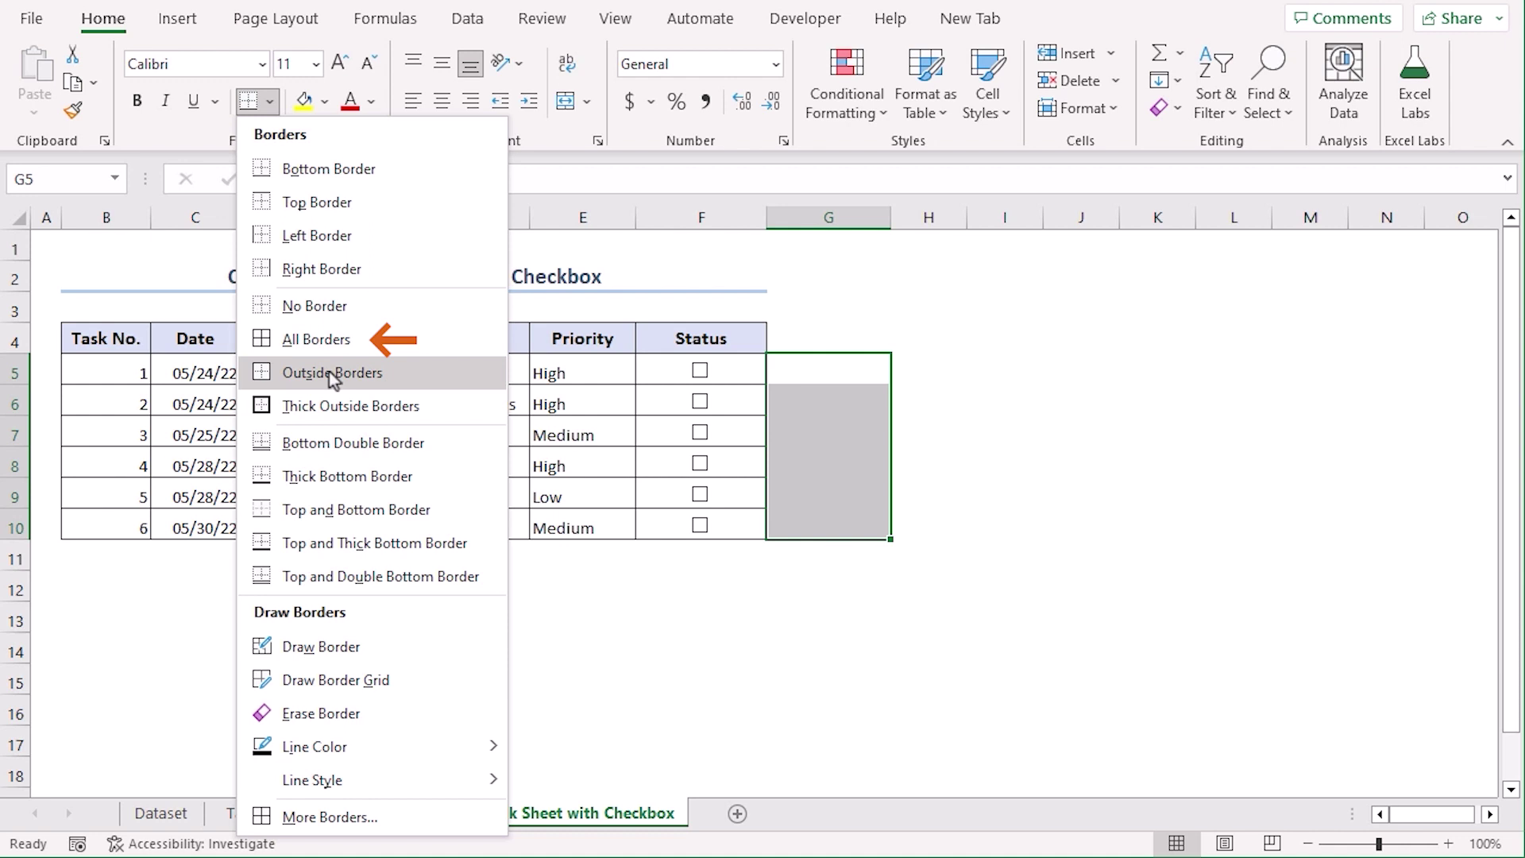
{"action": "left_click", "coordinate": [330, 339]}
{"action": "left_click", "coordinate": [1161, 566]}
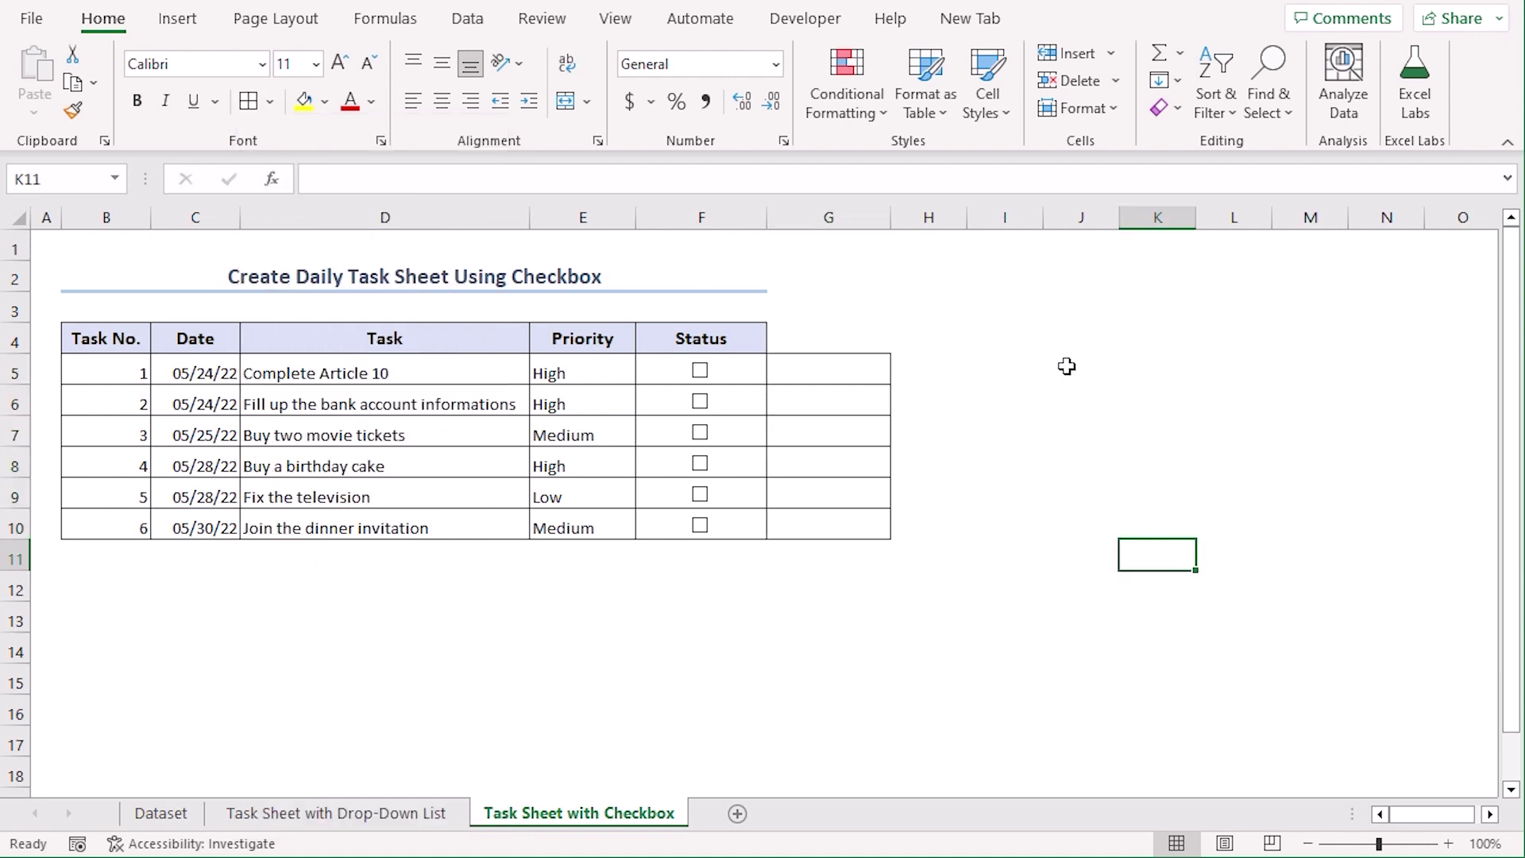
- Toggle checkboxes to test the links, leaving tasks 1, 2 and 4 ticked (TRUE)
{"action": "left_click", "coordinate": [700, 372]}
{"action": "left_click", "coordinate": [700, 432]}
{"action": "left_click", "coordinate": [701, 373]}
{"action": "left_click", "coordinate": [700, 372]}
{"action": "left_click", "coordinate": [701, 433]}
{"action": "left_click", "coordinate": [699, 465]}
{"action": "left_click", "coordinate": [700, 495]}
{"action": "left_click", "coordinate": [700, 495]}
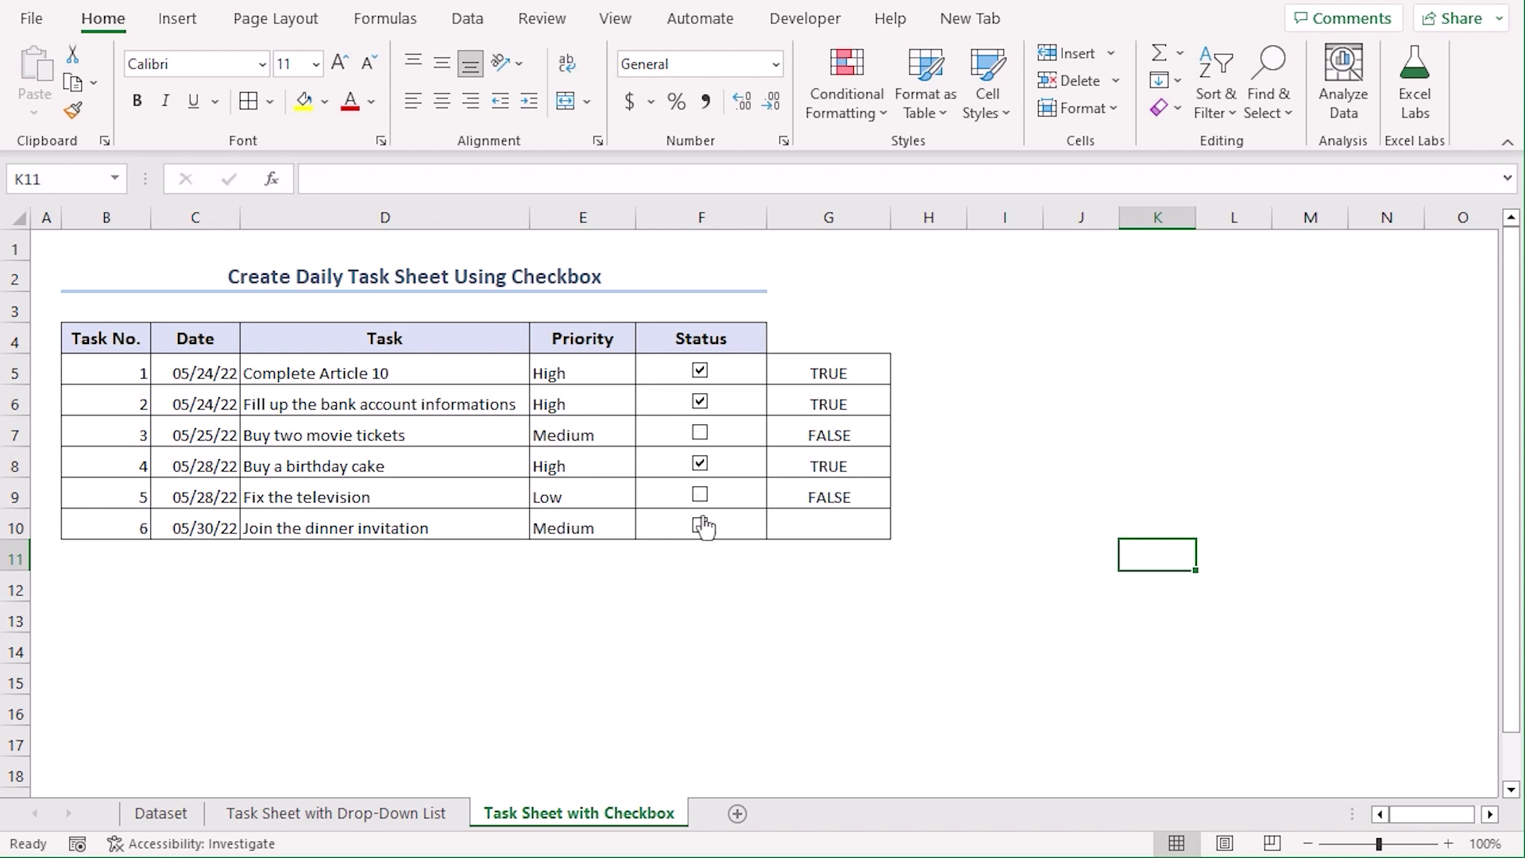
{"action": "left_click", "coordinate": [700, 527]}
- Start a formula-based conditional rule =$G5=TRUE on the task names D5:D10
{"action": "left_click_drag", "start_coordinate": [355, 369], "coordinate": [400, 524]}
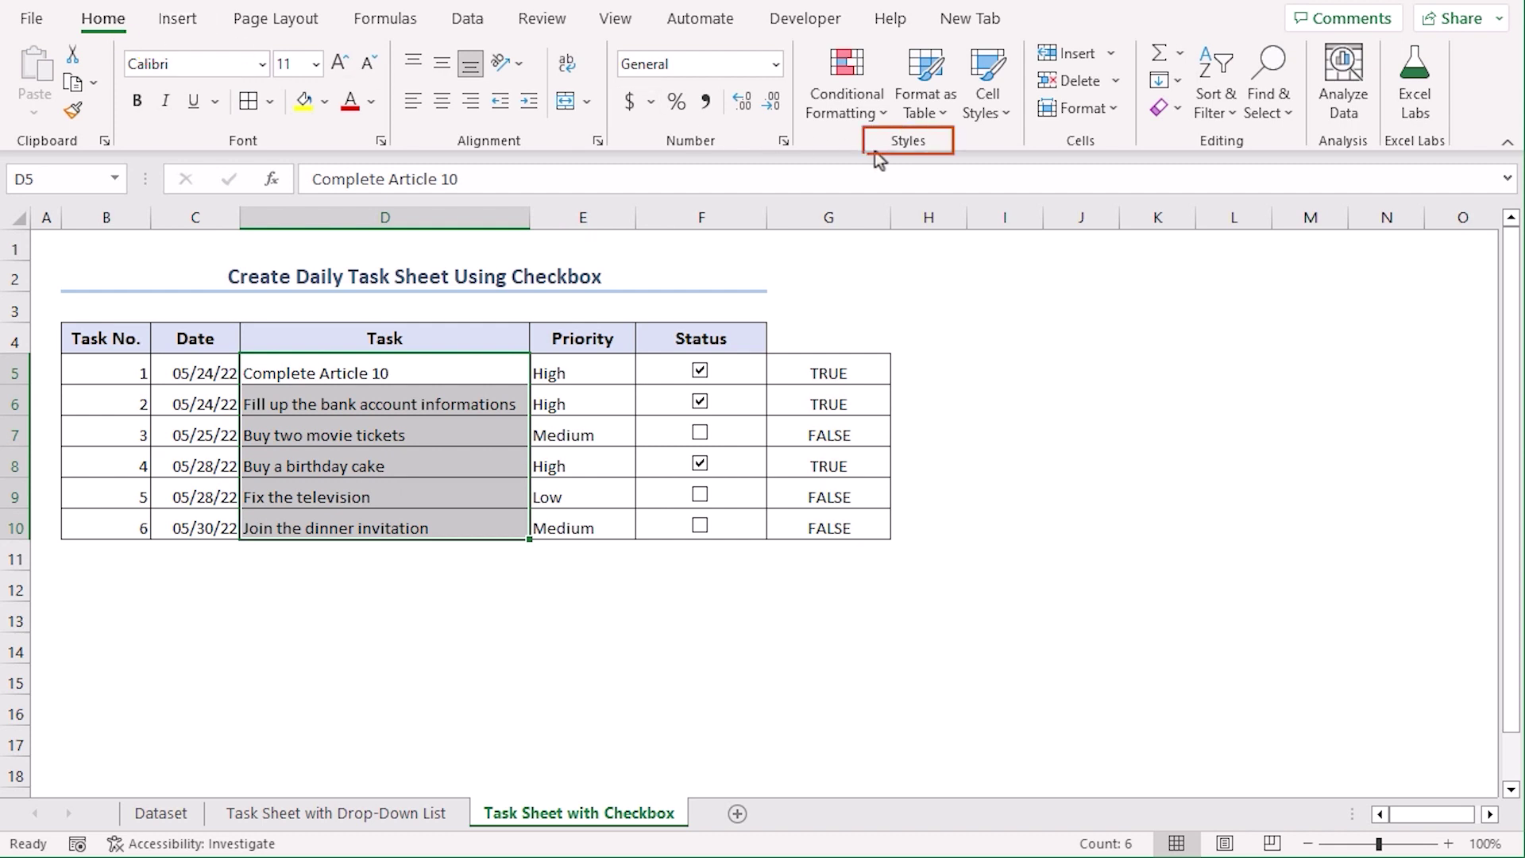
{"action": "left_click", "coordinate": [859, 114]}
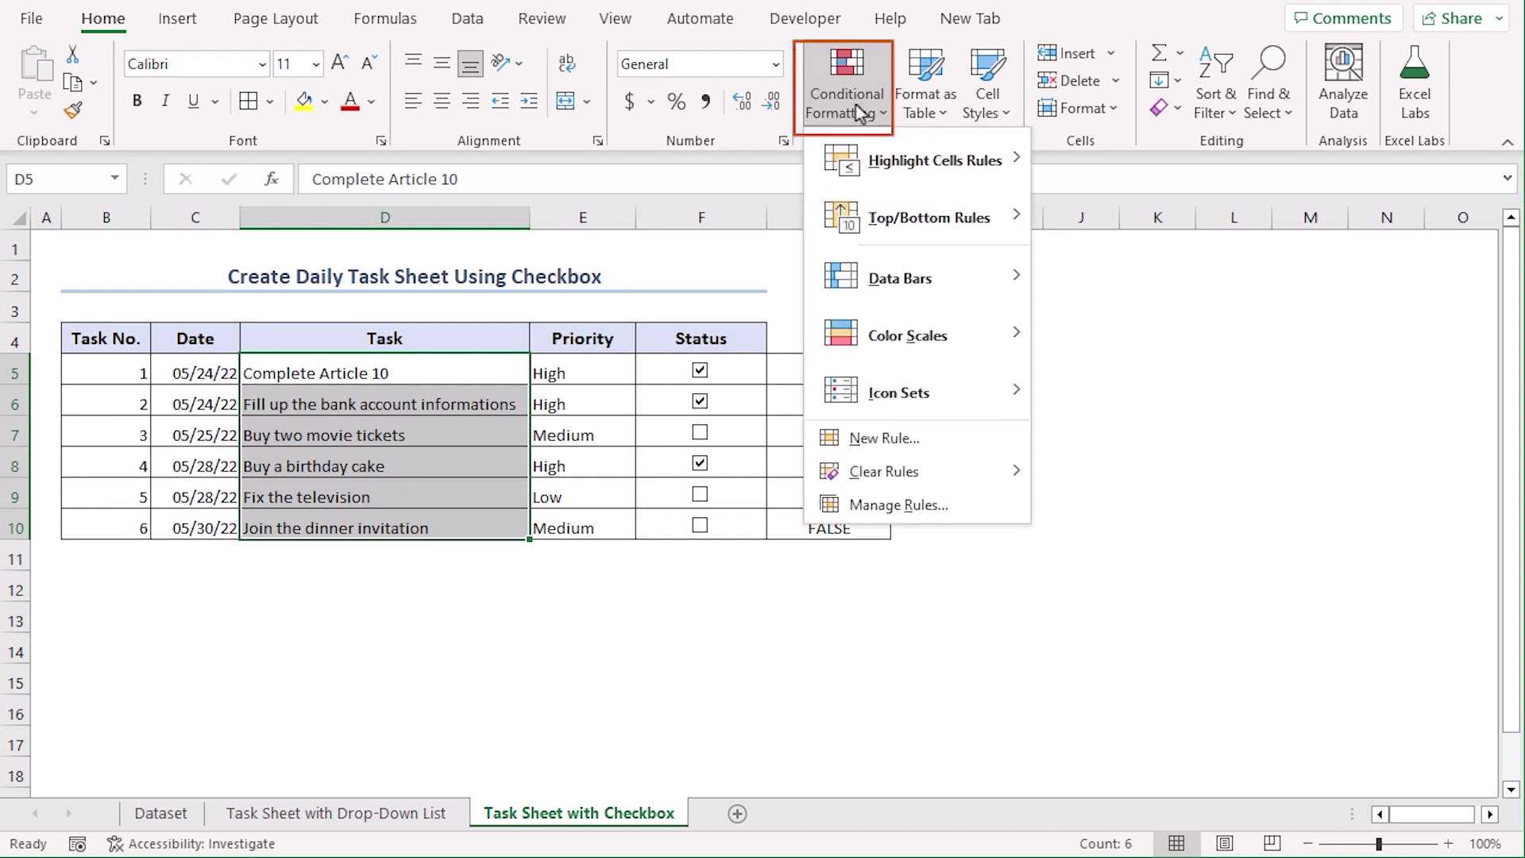
{"action": "left_click", "coordinate": [940, 435]}
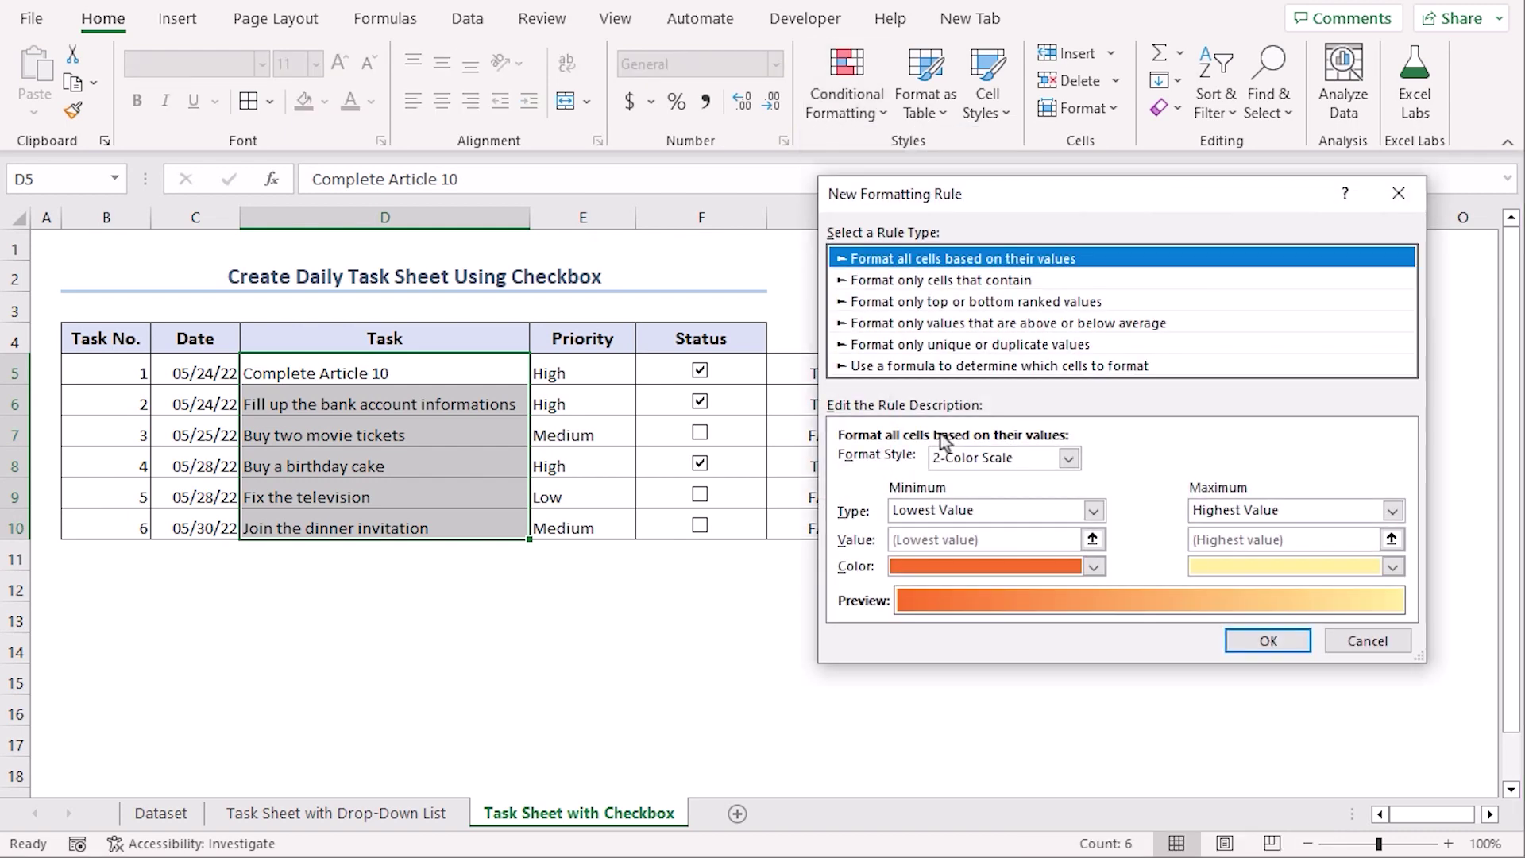
{"action": "left_click", "coordinate": [1030, 370]}
{"action": "left_click_drag", "start_coordinate": [1079, 194], "coordinate": [1149, 202]}
{"action": "left_click", "coordinate": [1044, 471]}
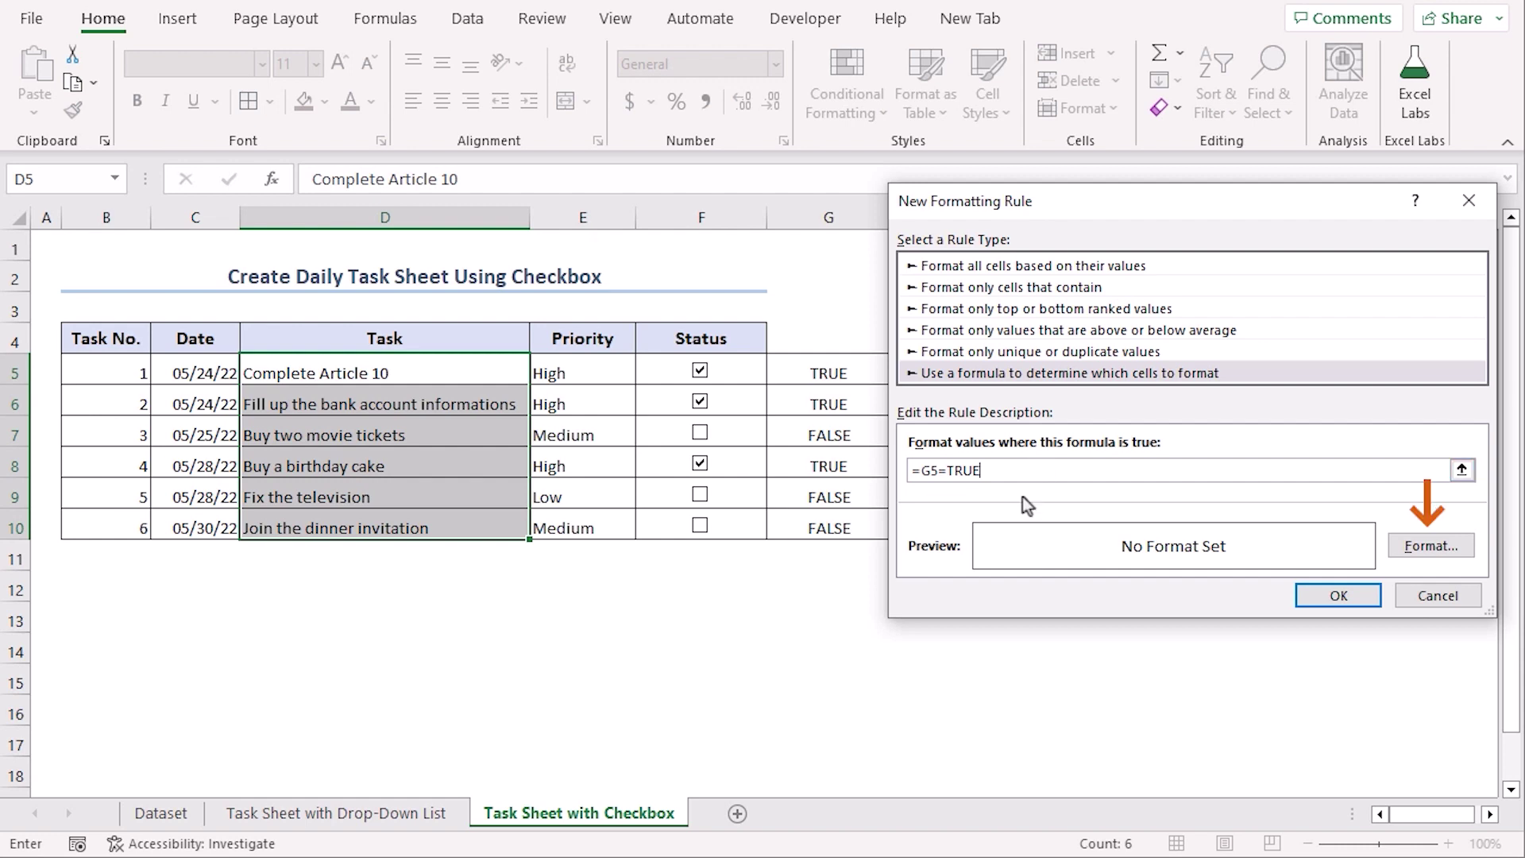
- Give the rule a light blue fill and strikethrough font, and apply it
{"action": "left_click", "coordinate": [1413, 554]}
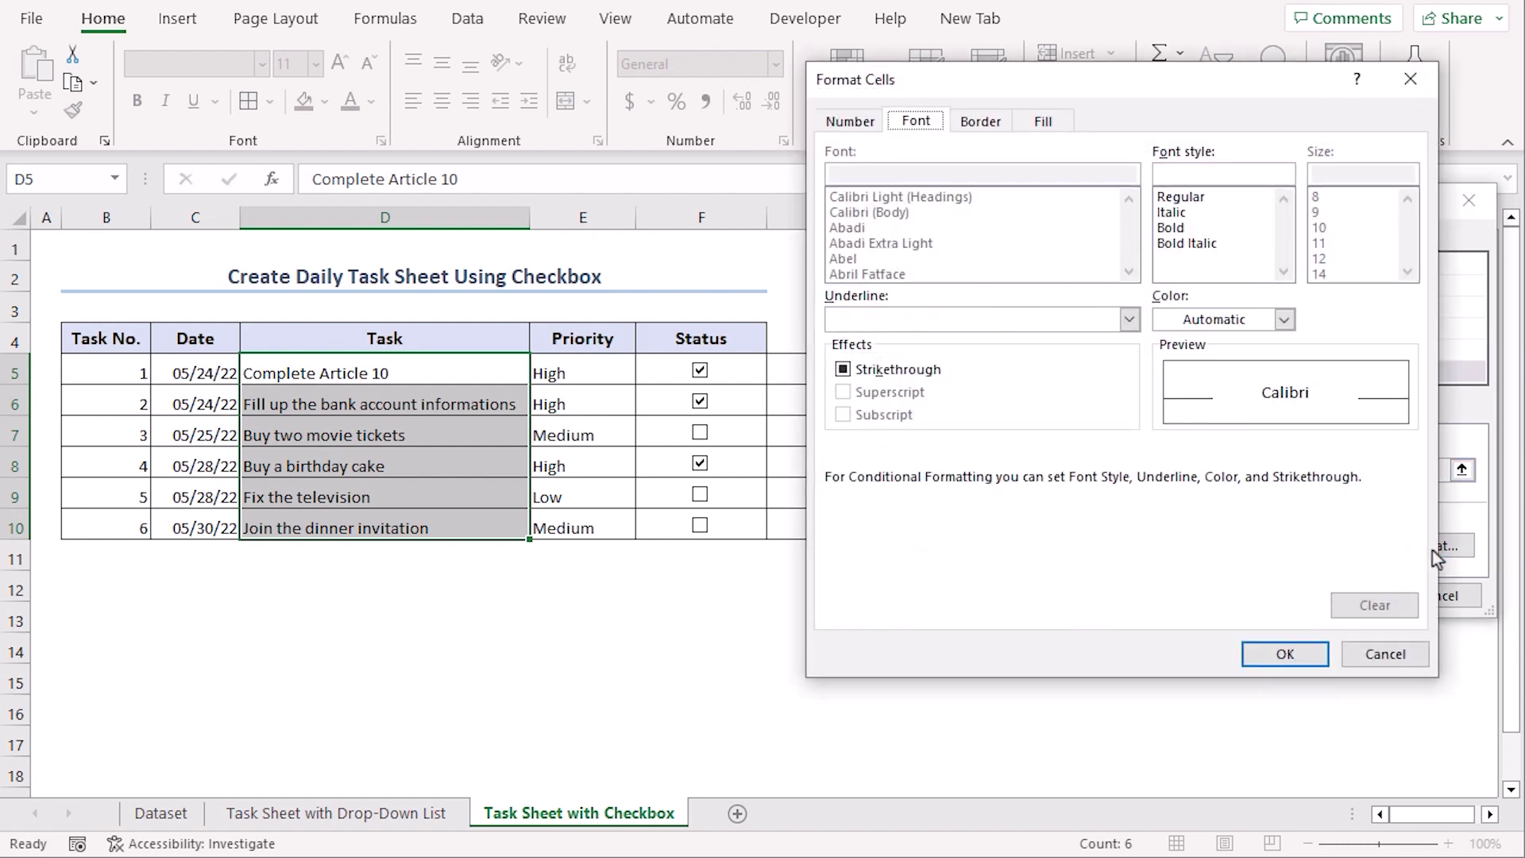
{"action": "left_click", "coordinate": [1045, 122]}
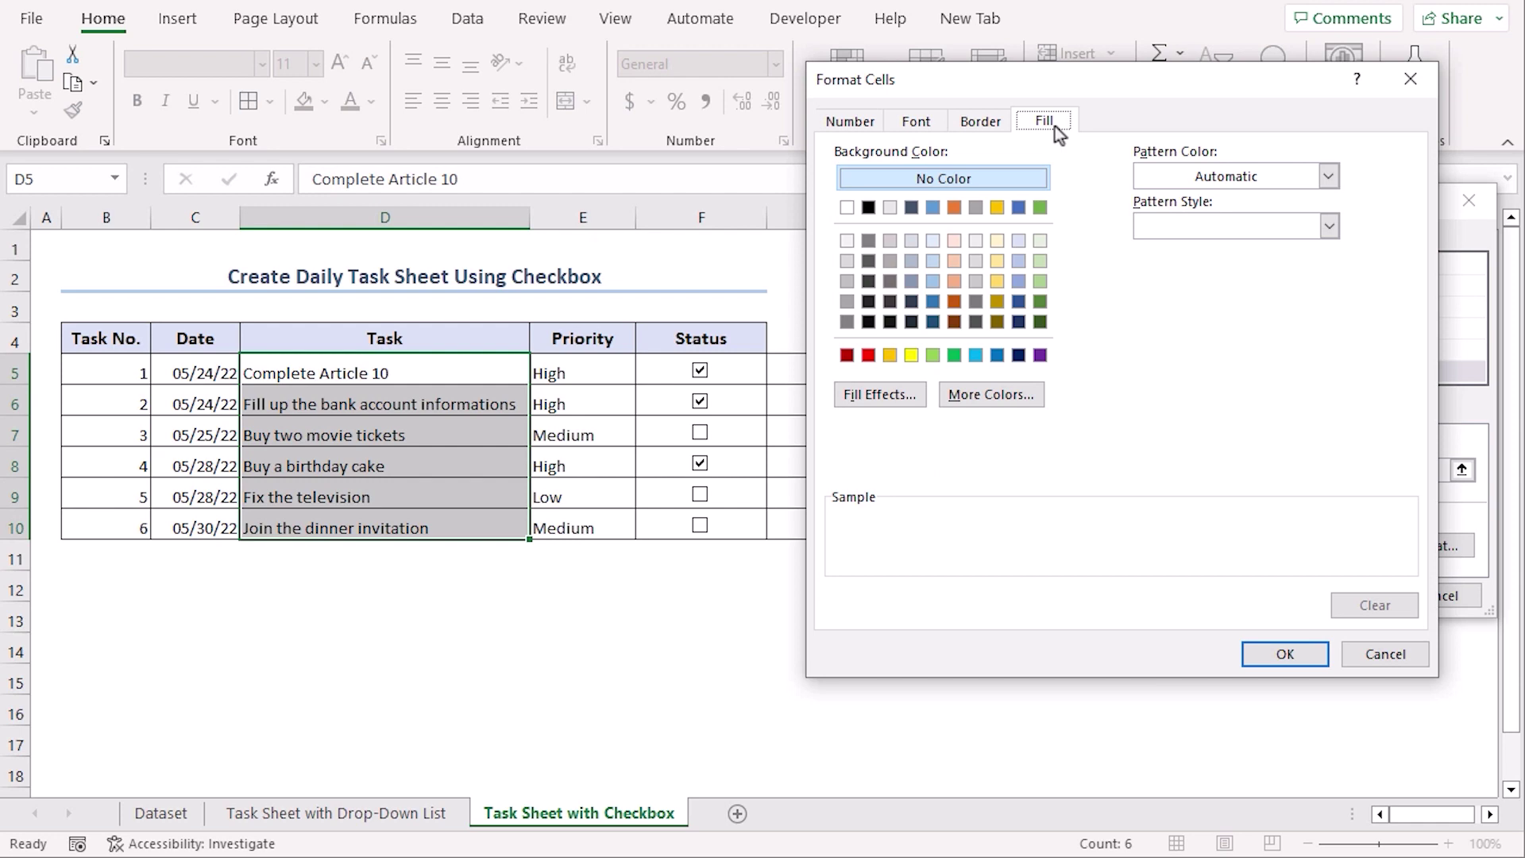
{"action": "left_click", "coordinate": [930, 245]}
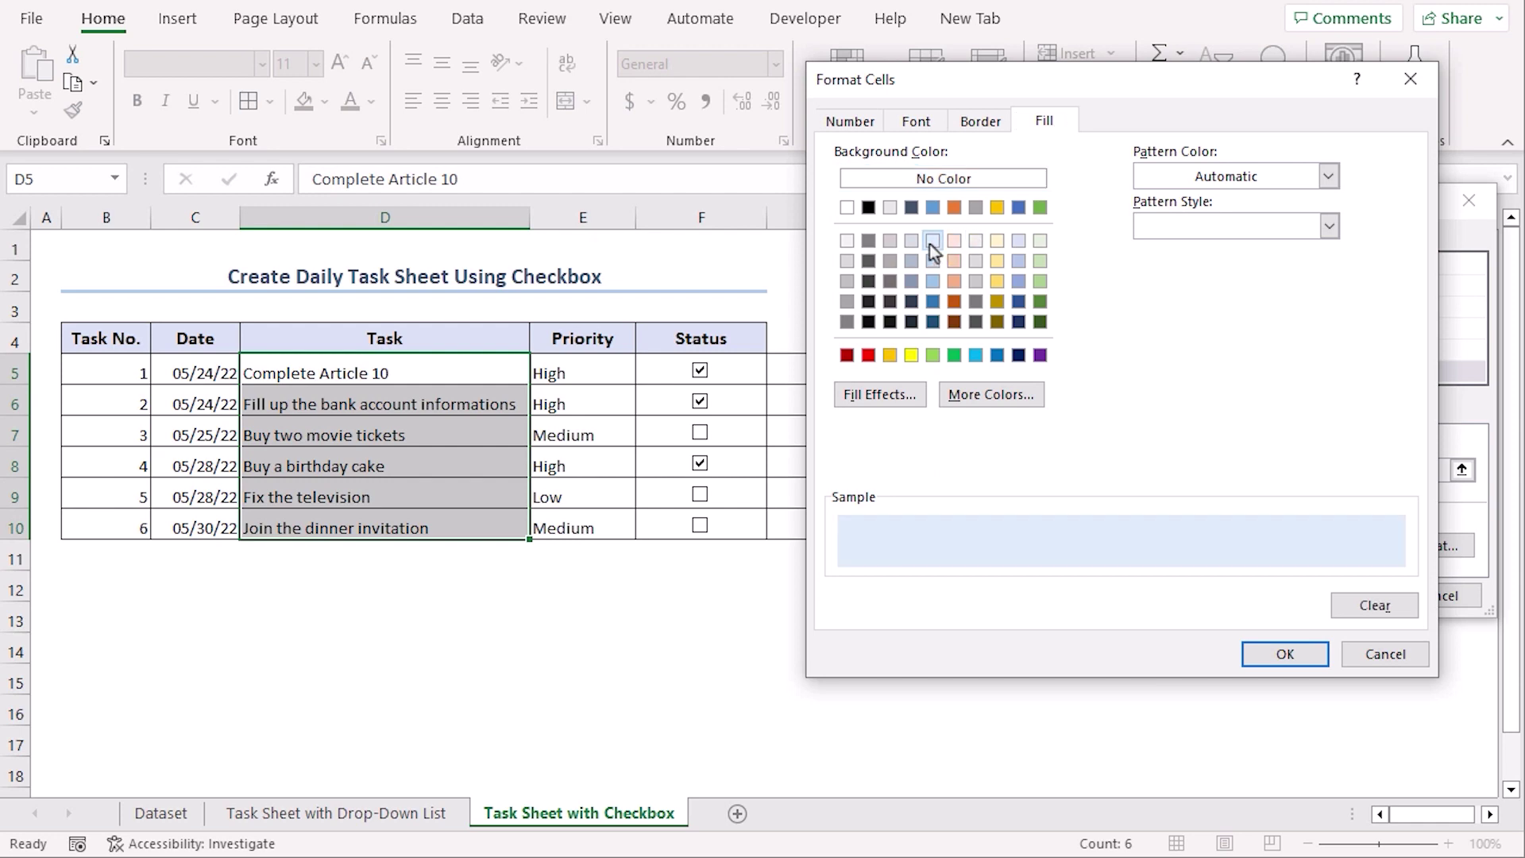
{"action": "left_click", "coordinate": [914, 128]}
{"action": "left_click", "coordinate": [918, 369]}
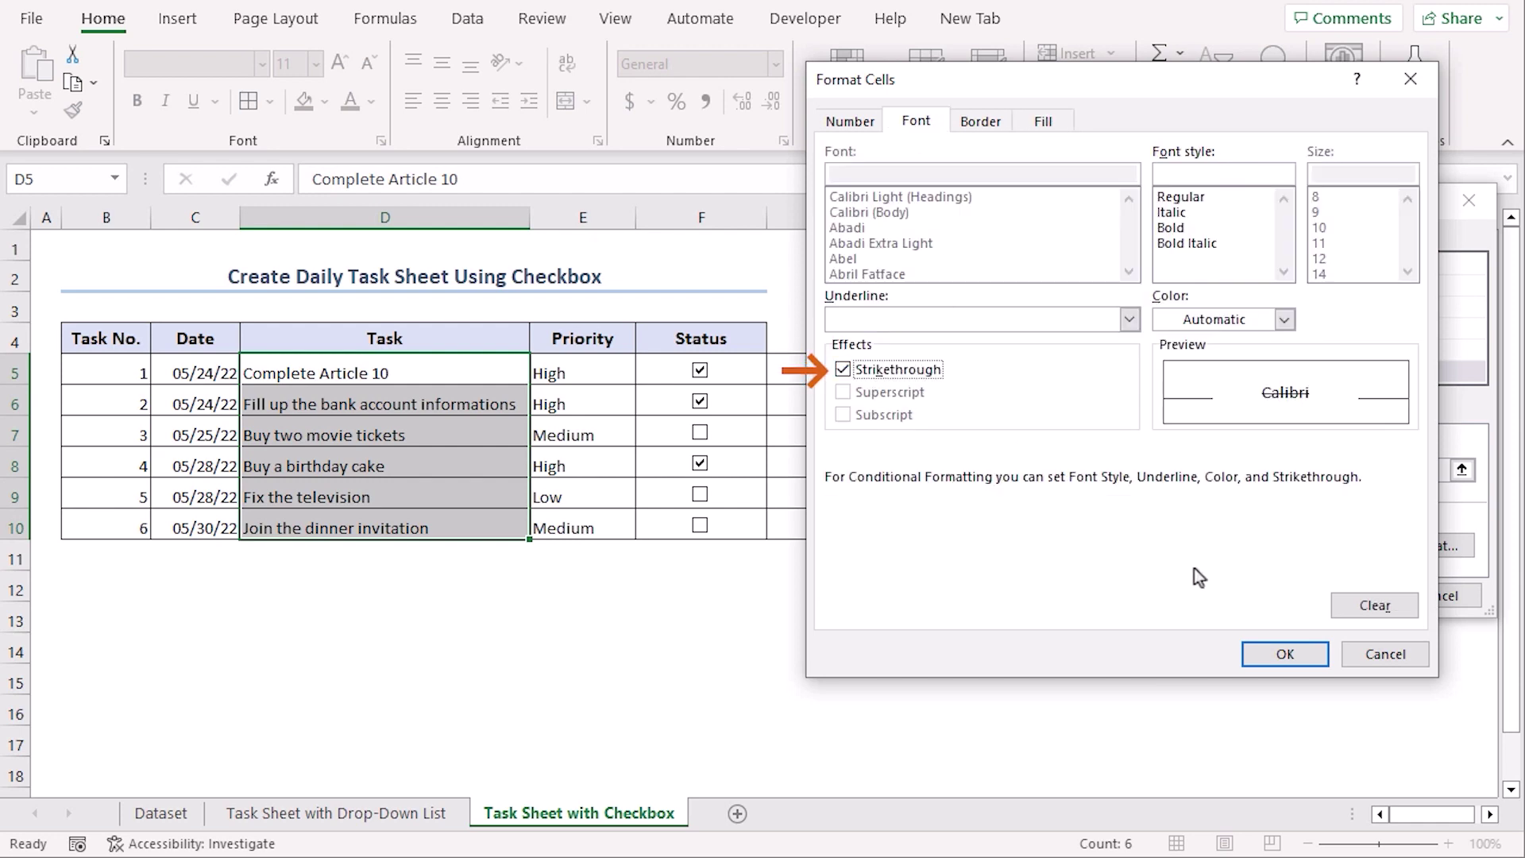
{"action": "left_click", "coordinate": [1286, 654]}
{"action": "left_click", "coordinate": [1335, 594]}
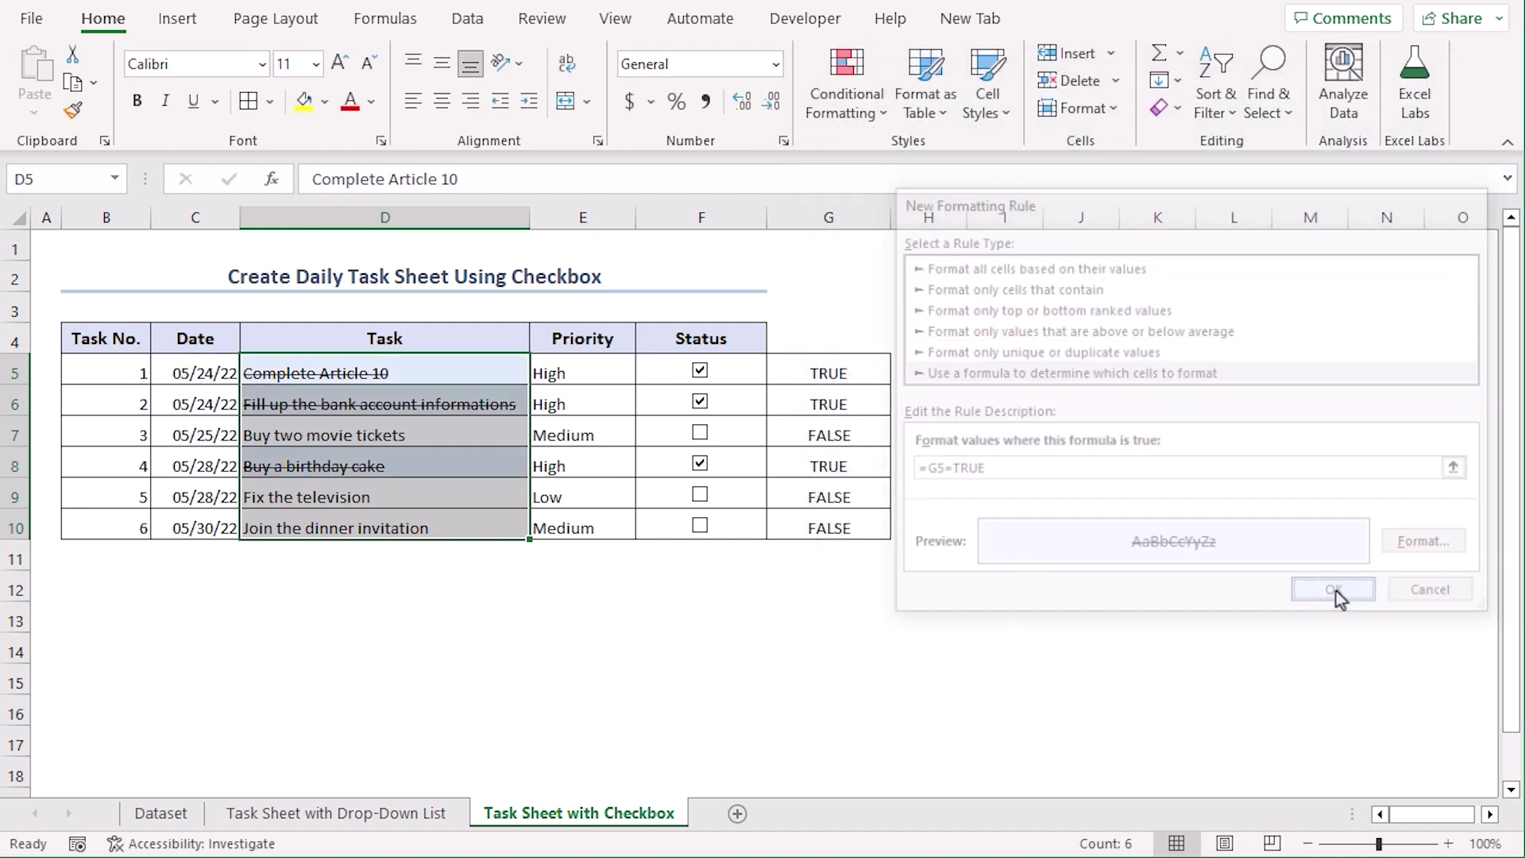
{"action": "left_click", "coordinate": [581, 623]}
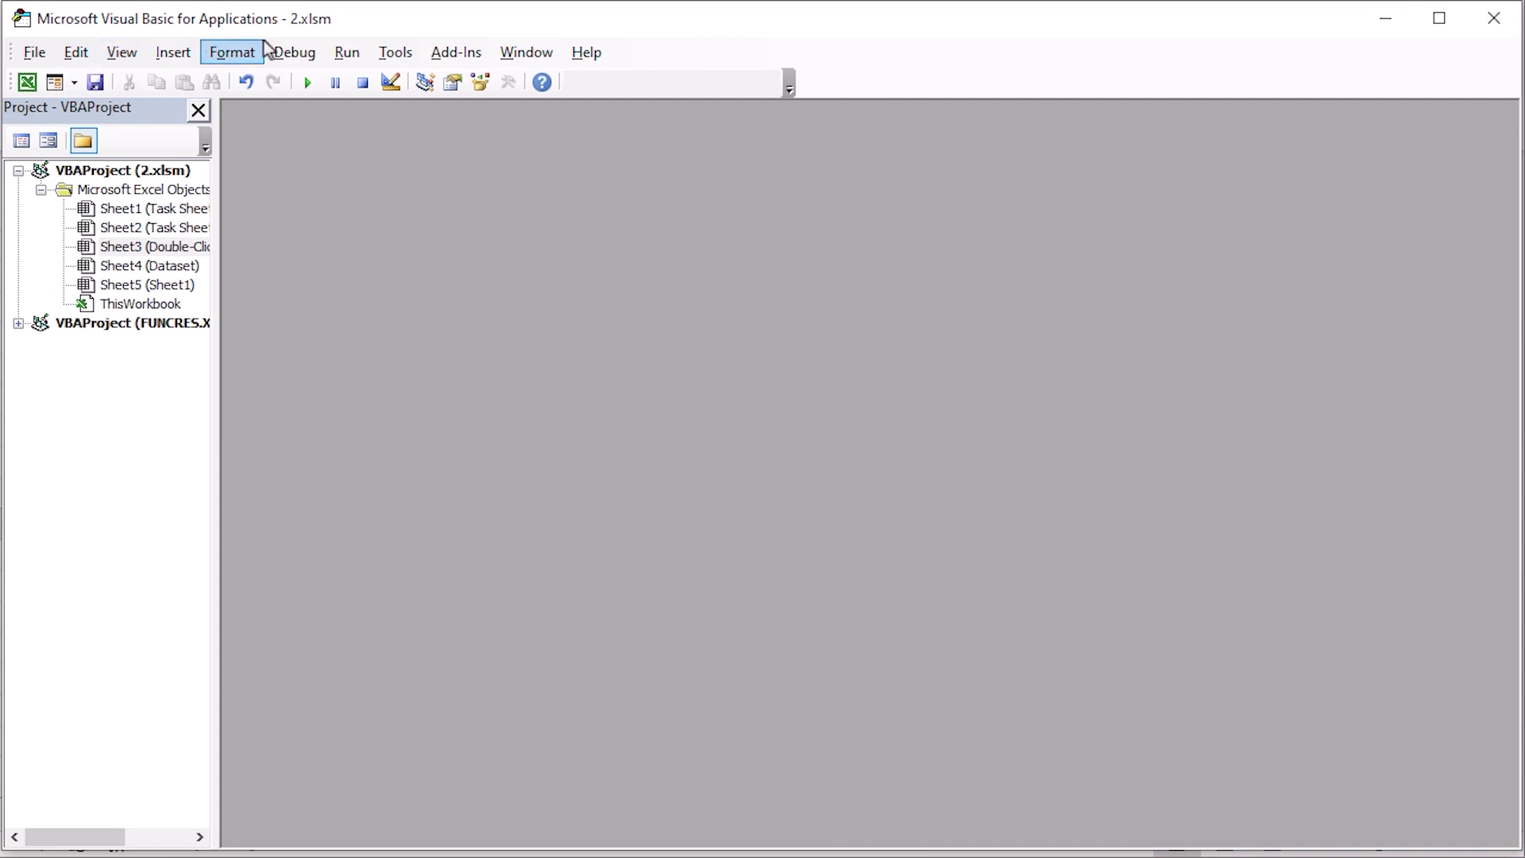
- In Sheet3's code window, add an empty Worksheet_BeforeDoubleClick procedure and delete the SelectionChange stub
{"action": "double_click", "coordinate": [122, 251]}
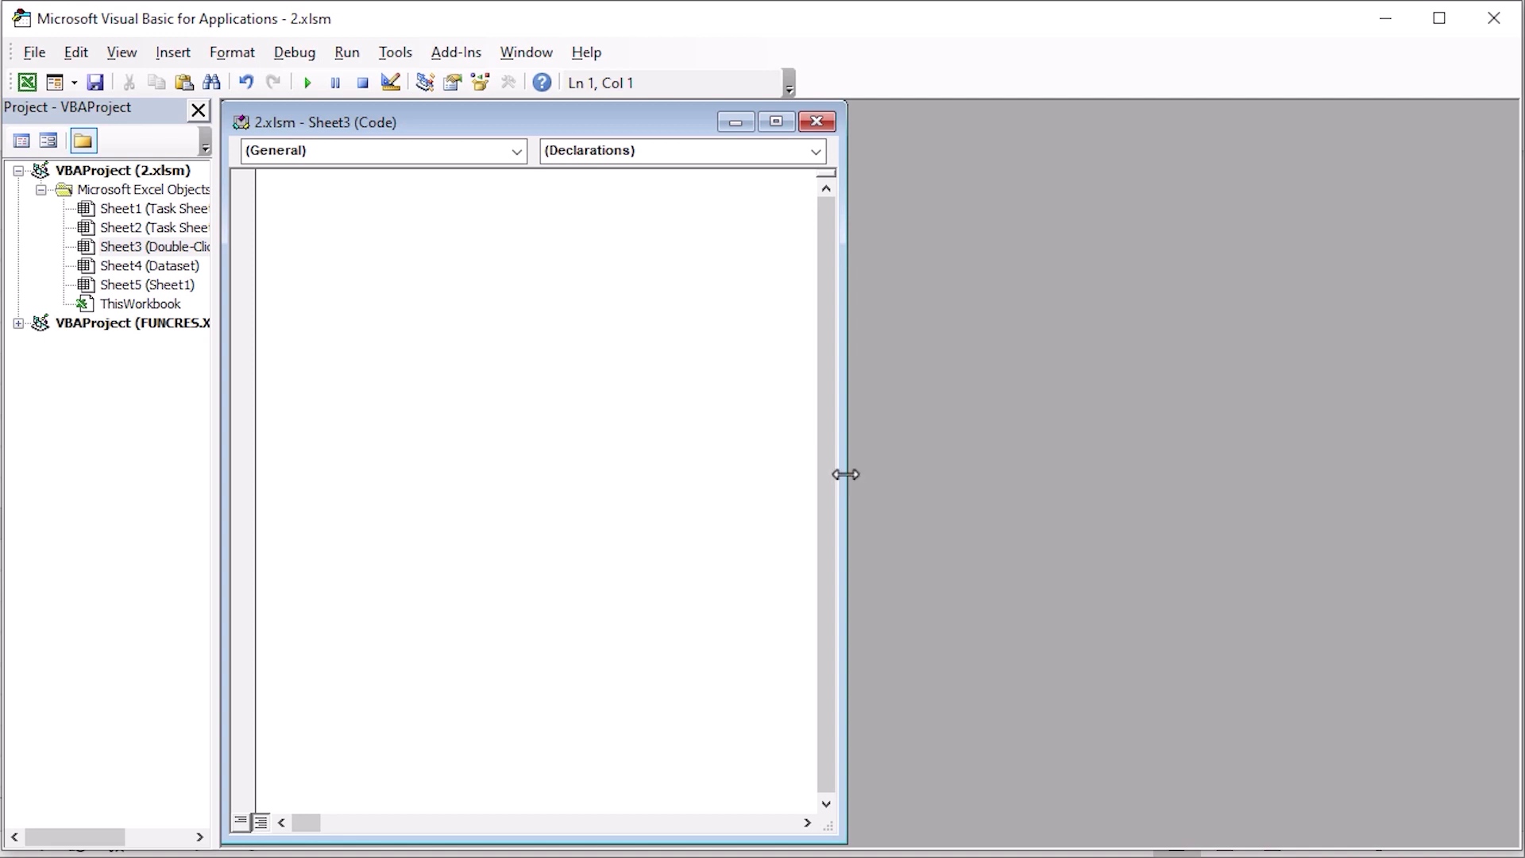
{"action": "left_click_drag", "start_coordinate": [846, 475], "coordinate": [1450, 484]}
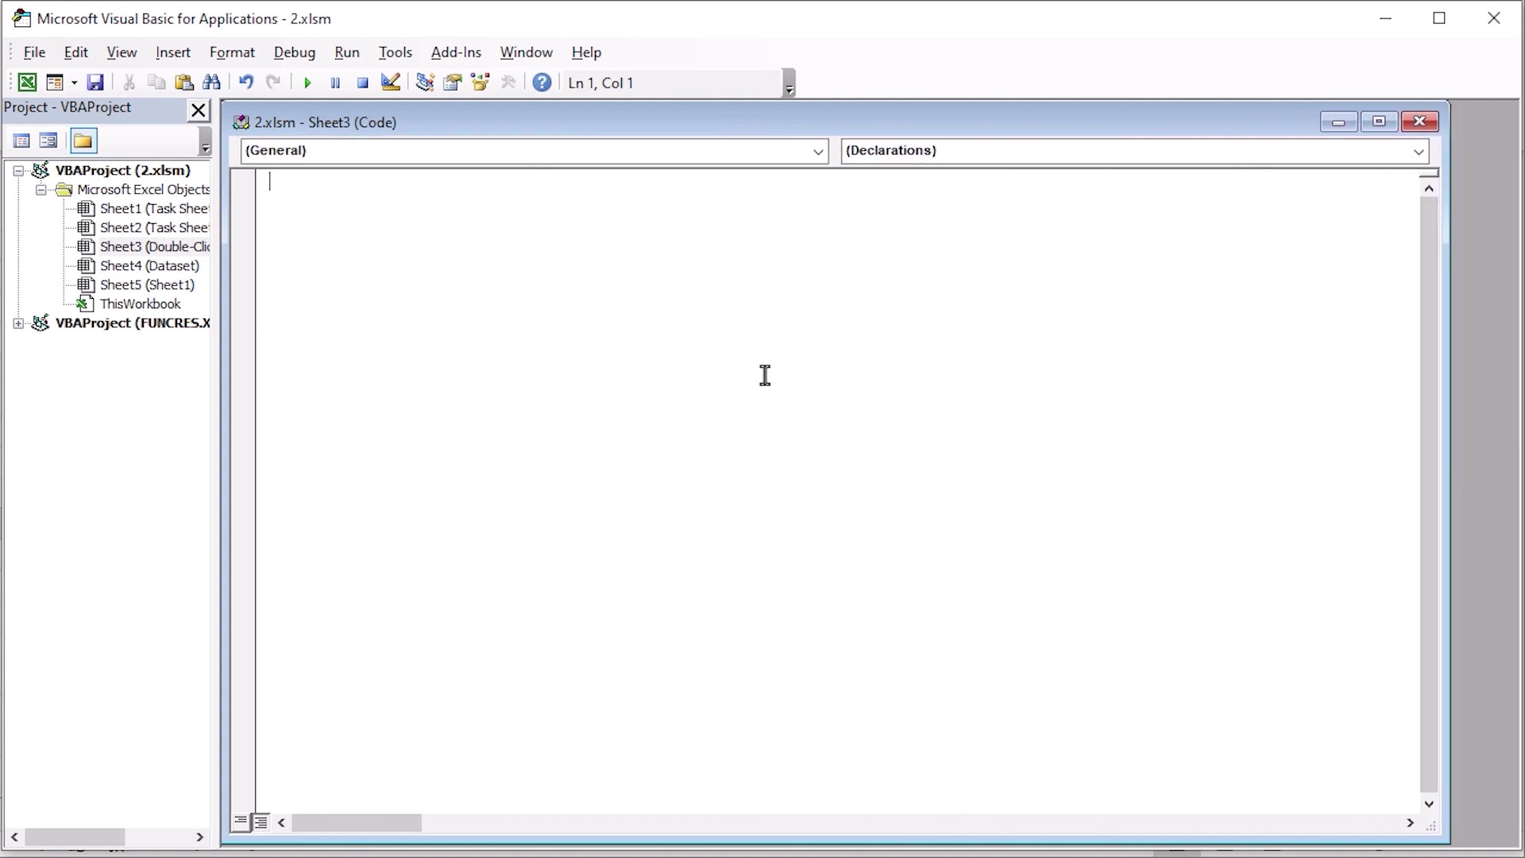
{"action": "left_click", "coordinate": [818, 152]}
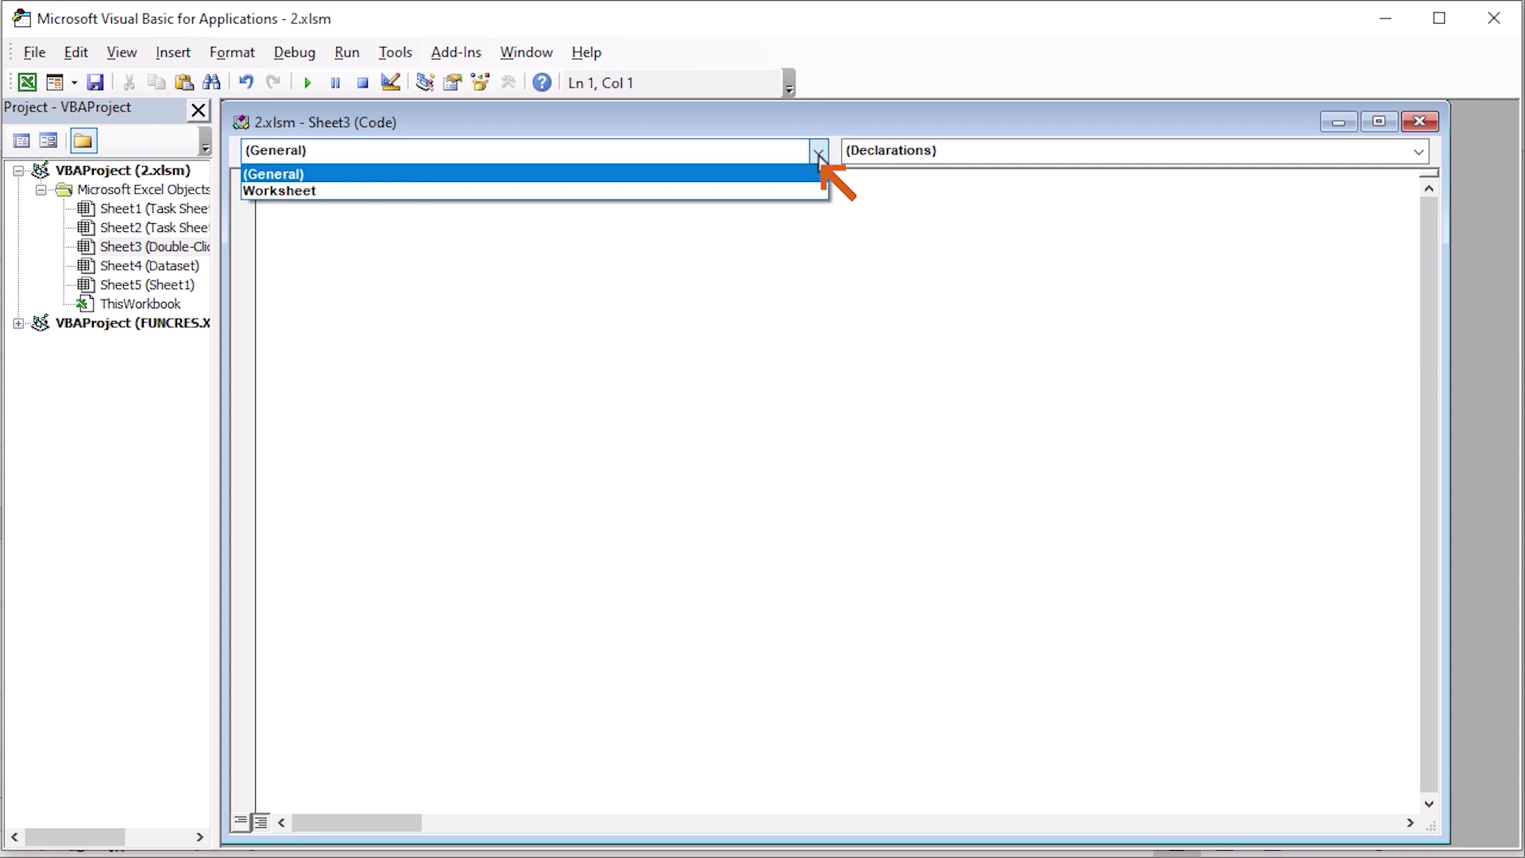
{"action": "left_click", "coordinate": [790, 191]}
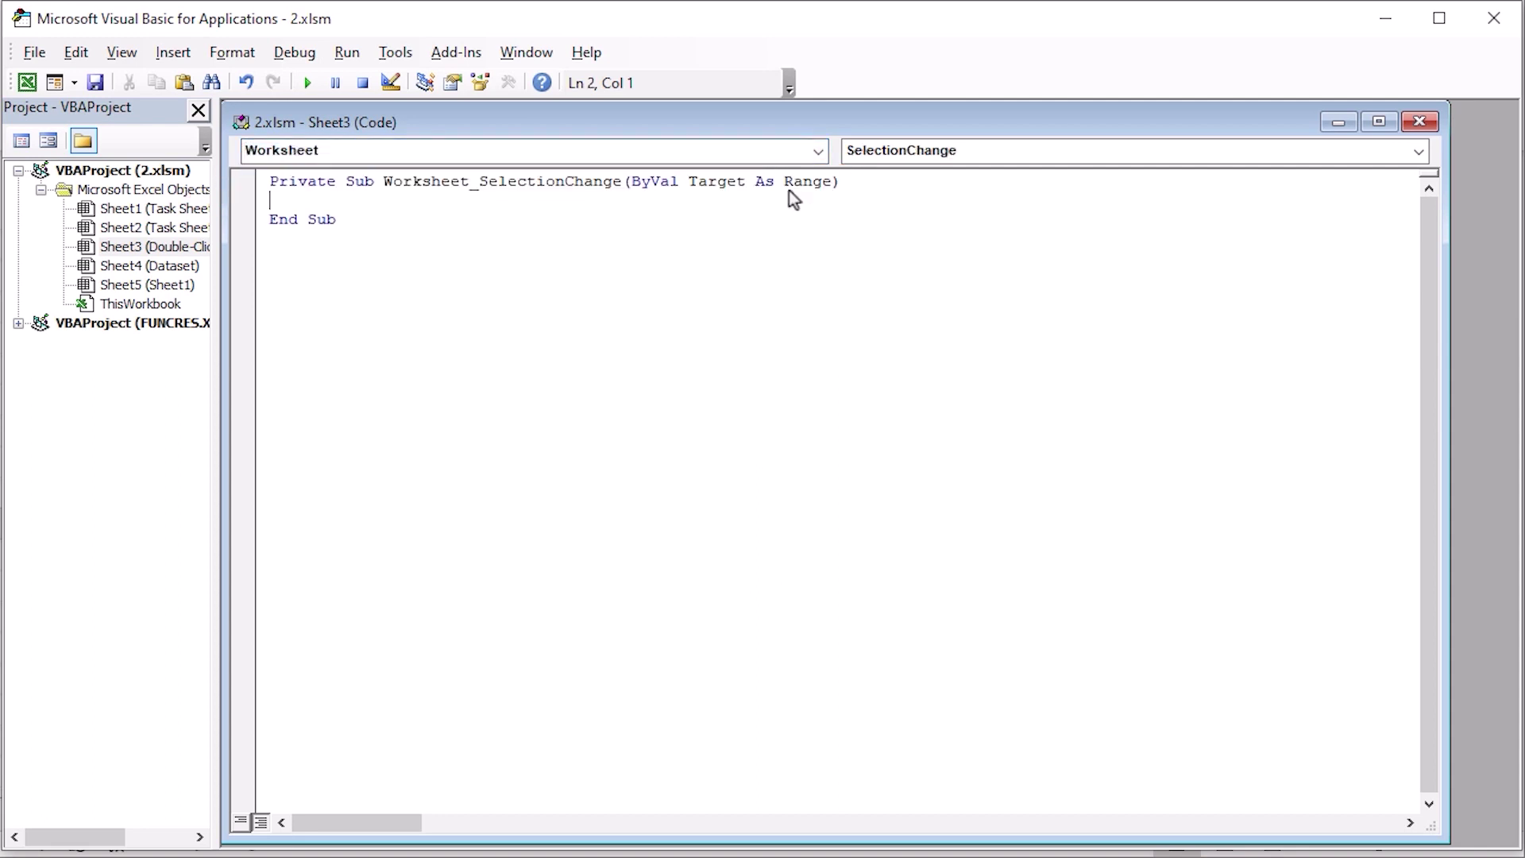
{"action": "left_click", "coordinate": [1421, 152]}
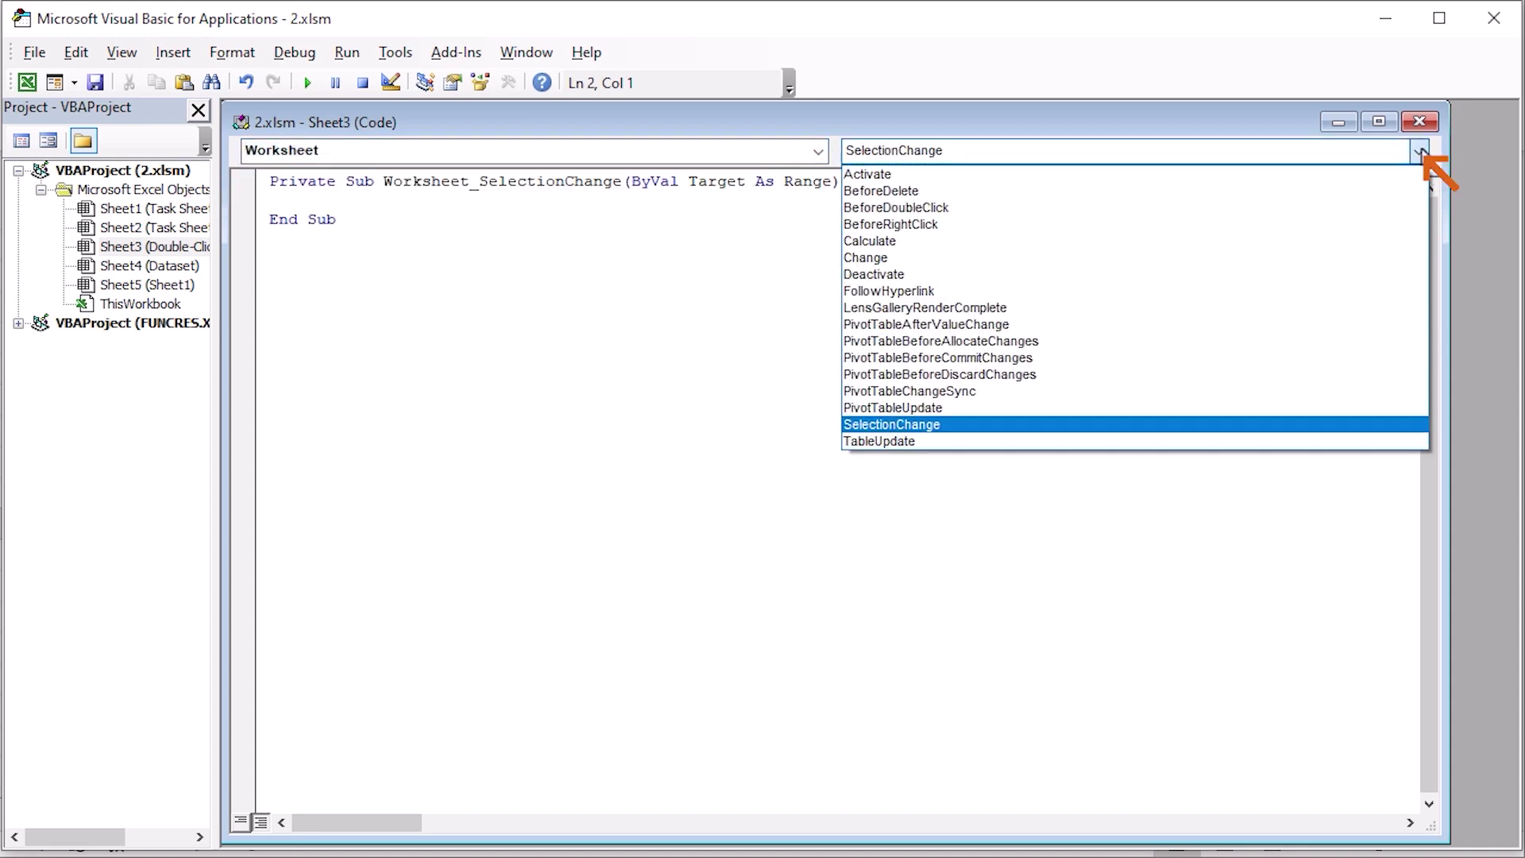
{"action": "left_click", "coordinate": [1190, 211]}
{"action": "left_click_drag", "start_coordinate": [345, 296], "coordinate": [253, 242]}
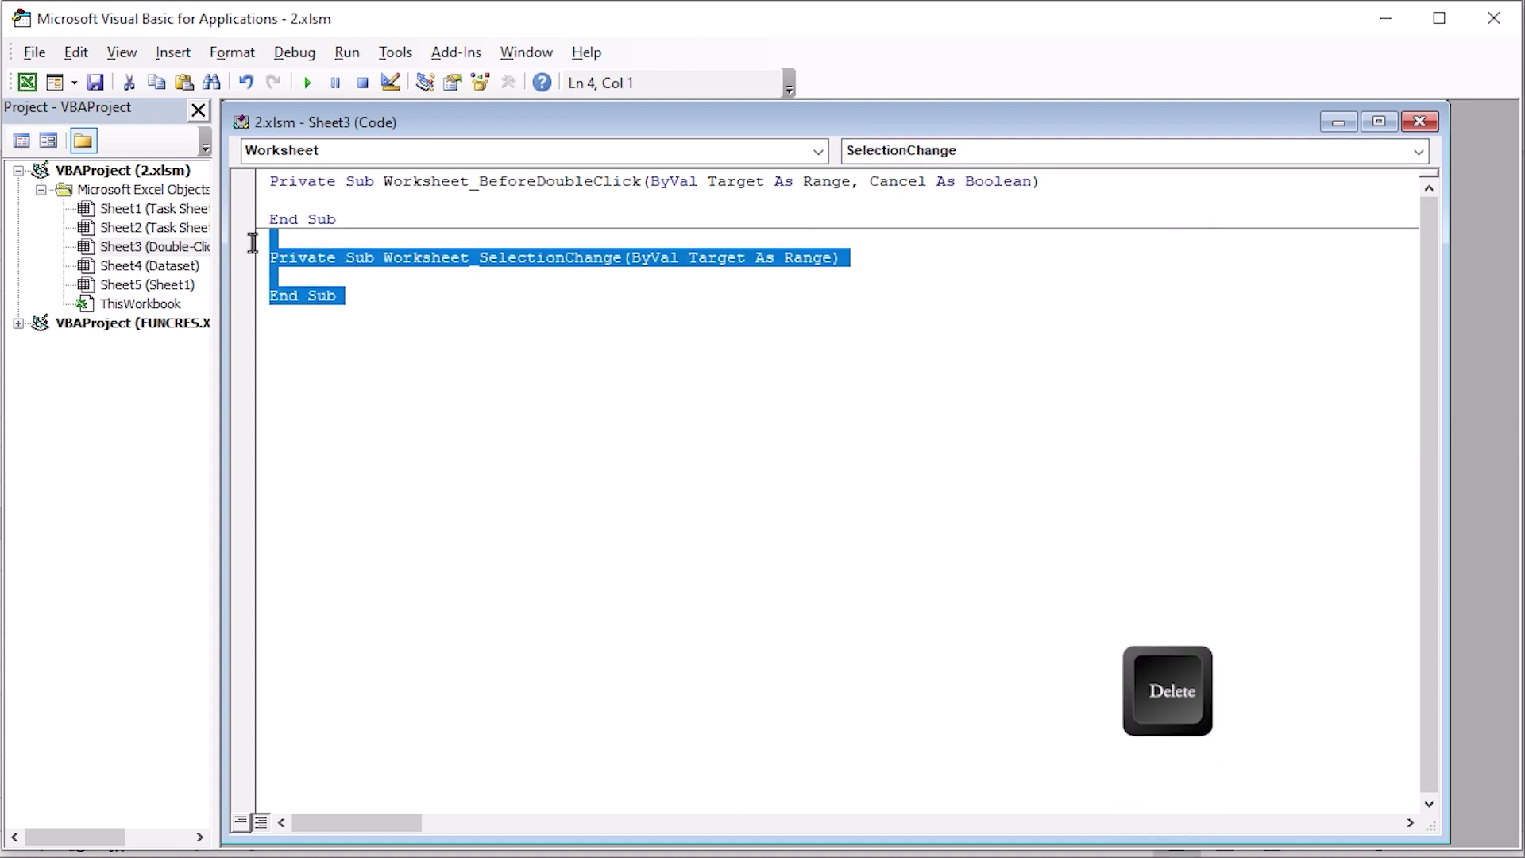
{"action": "key", "text": "Delete"}
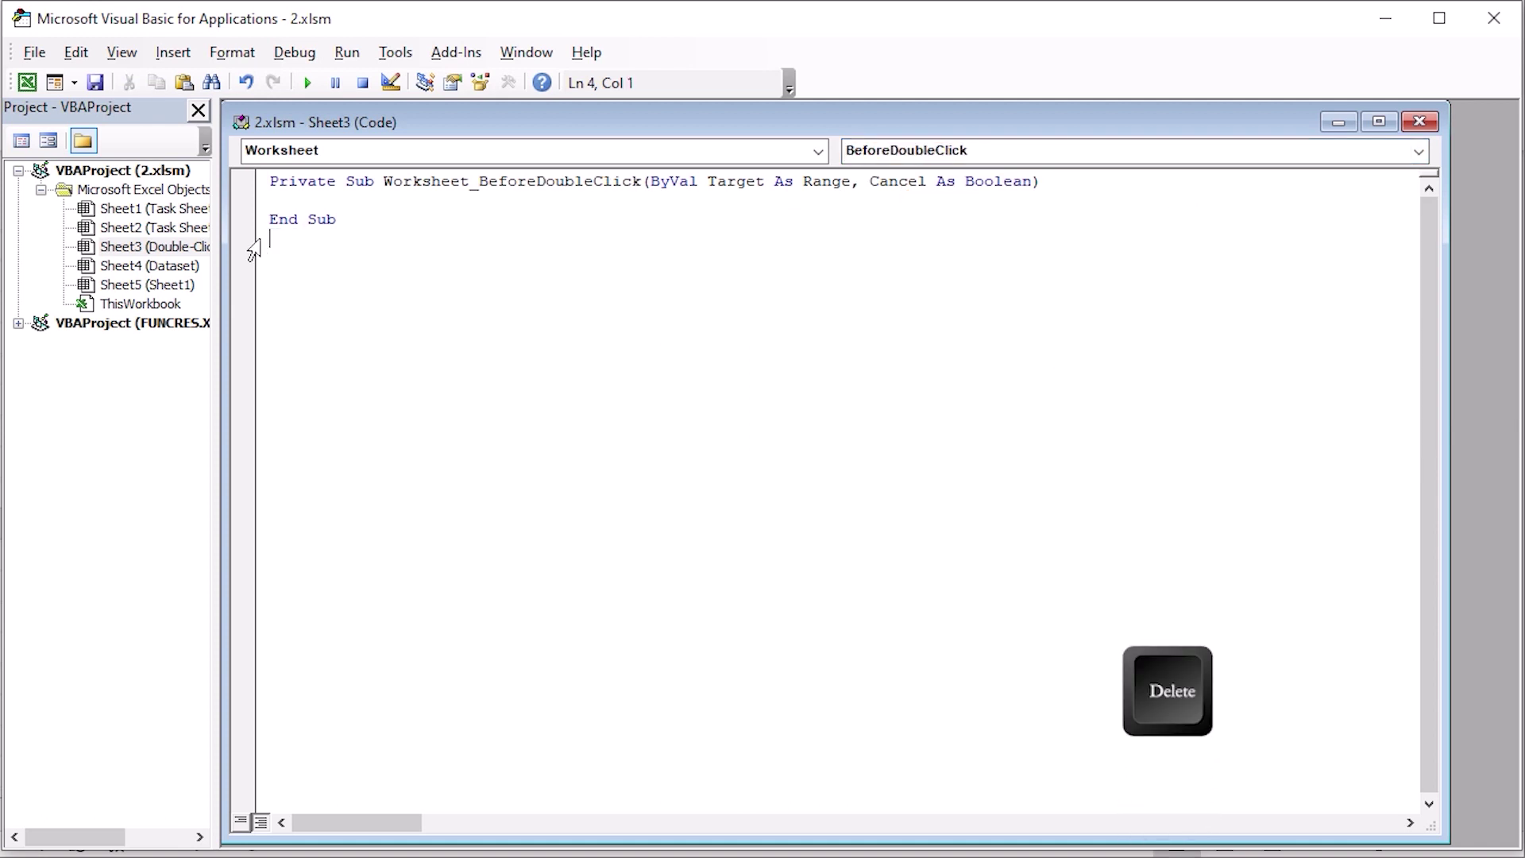
{"action": "left_click", "coordinate": [298, 196]}
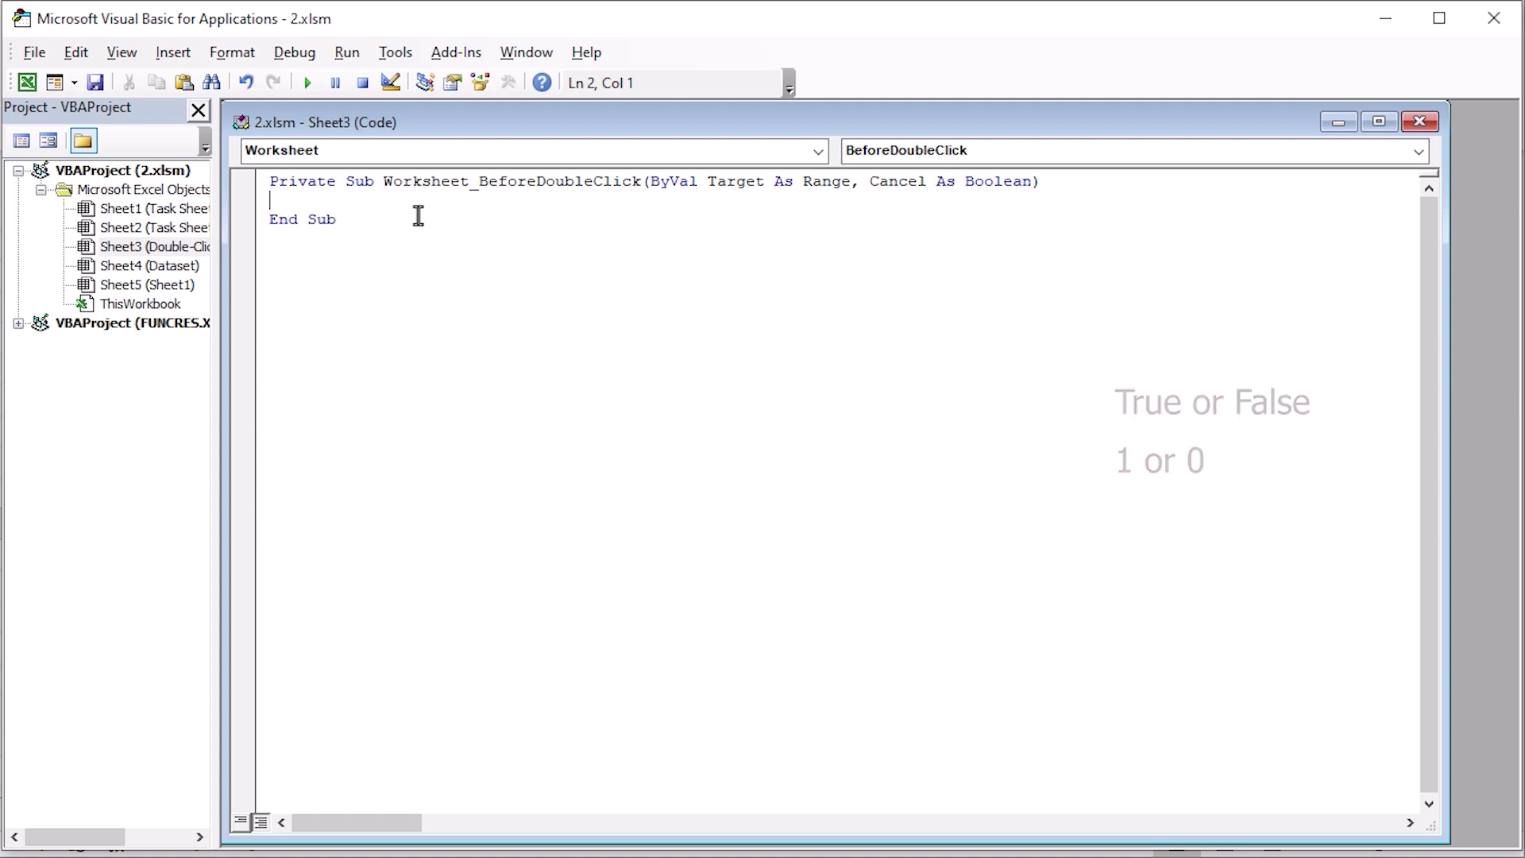
- Write Cancel = False and an If testing Target.Row 5–10 and Target.Column = 6
{"action": "type", "text": "Cancel = False"}
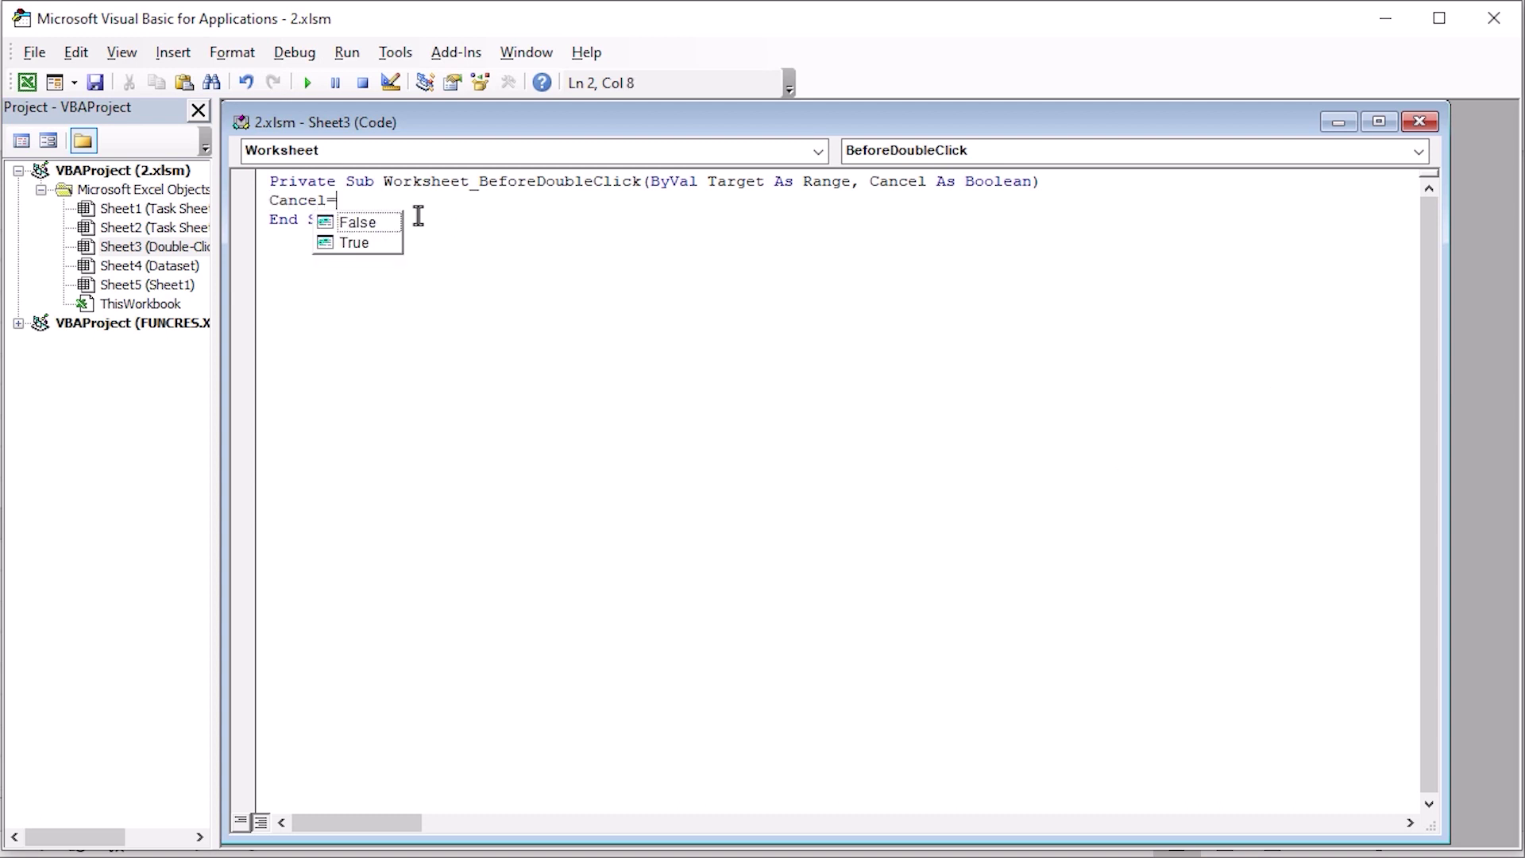
{"action": "key", "text": "Return"}
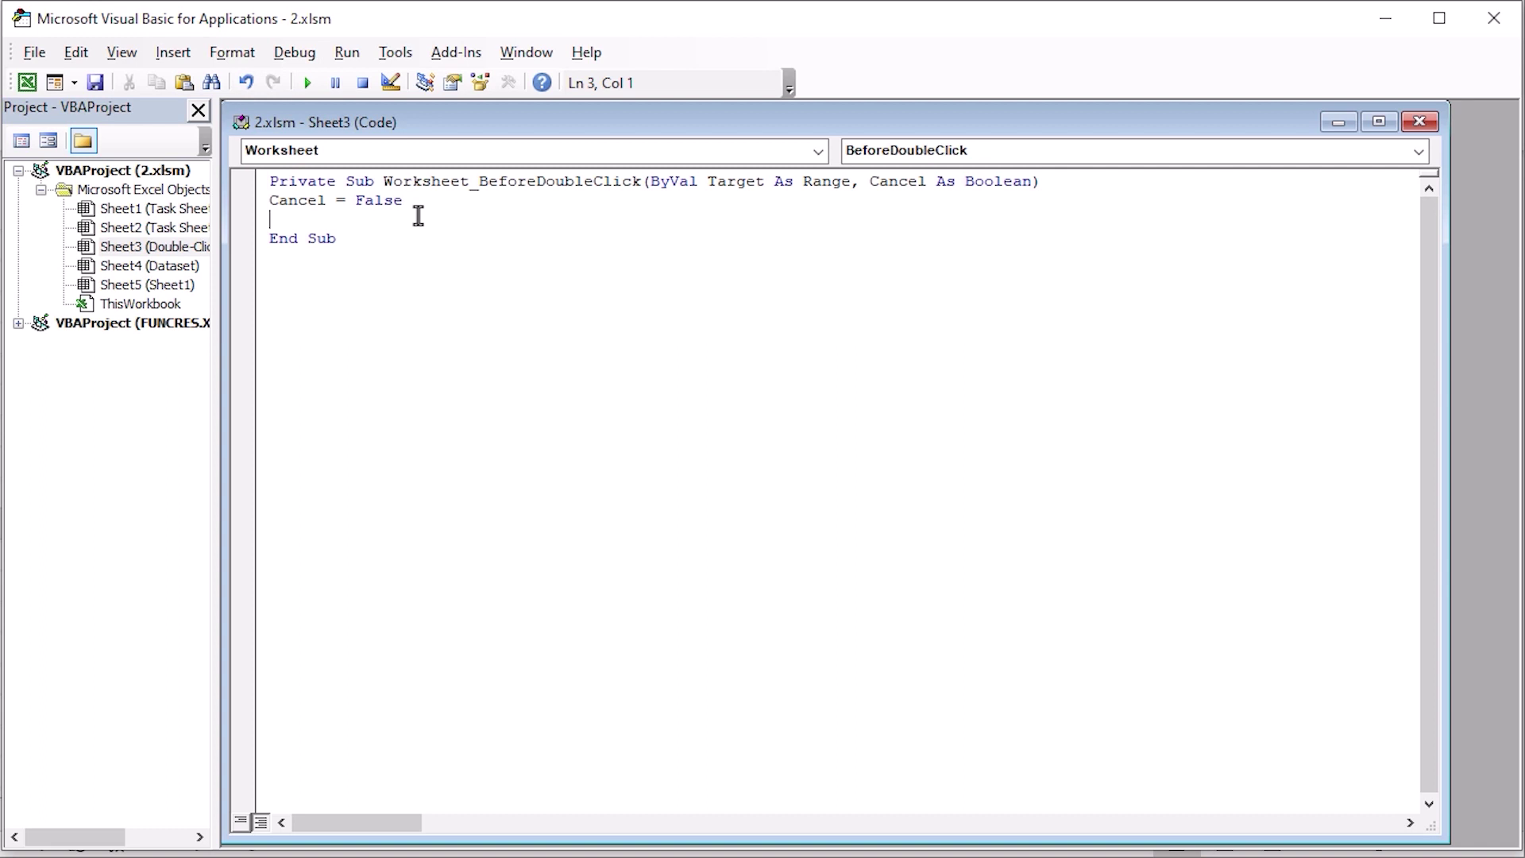
{"action": "type", "text": "If Target.ro"}
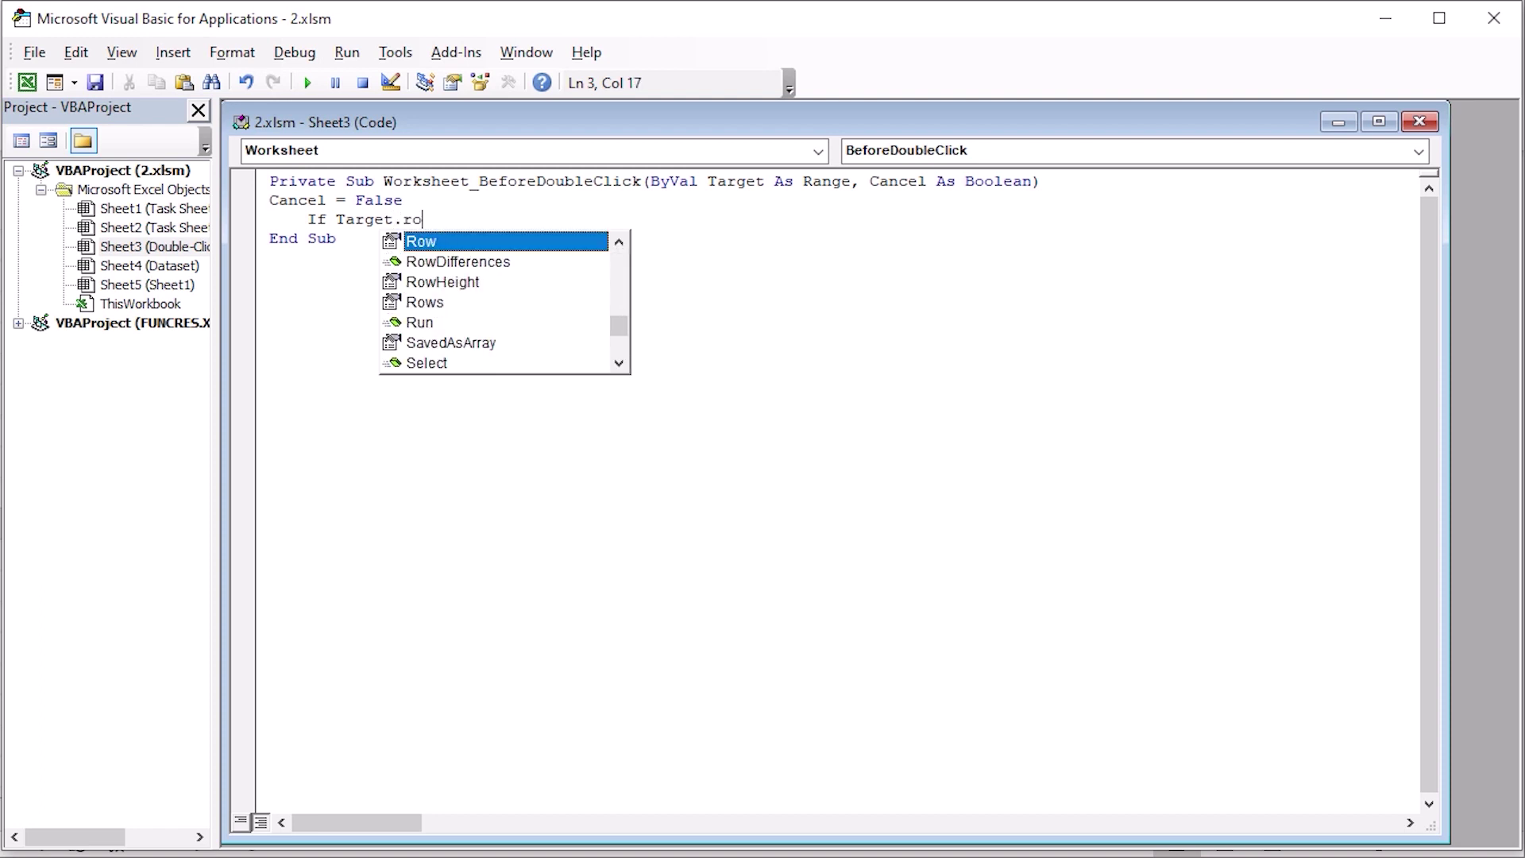
{"action": "key", "text": "Tab"}
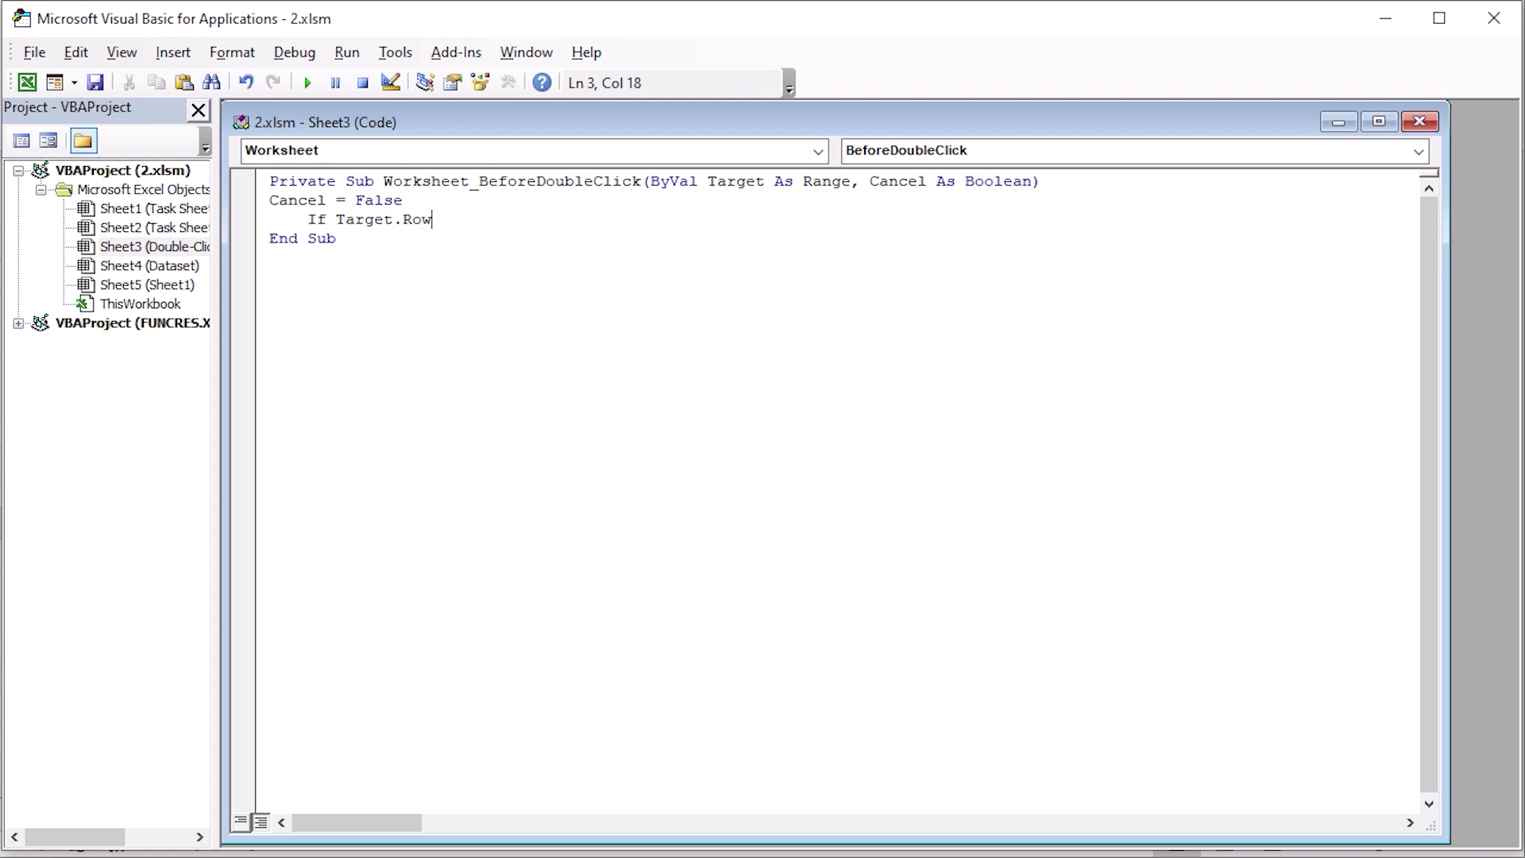
{"action": "type", "text": ">=5 And Target.ro"}
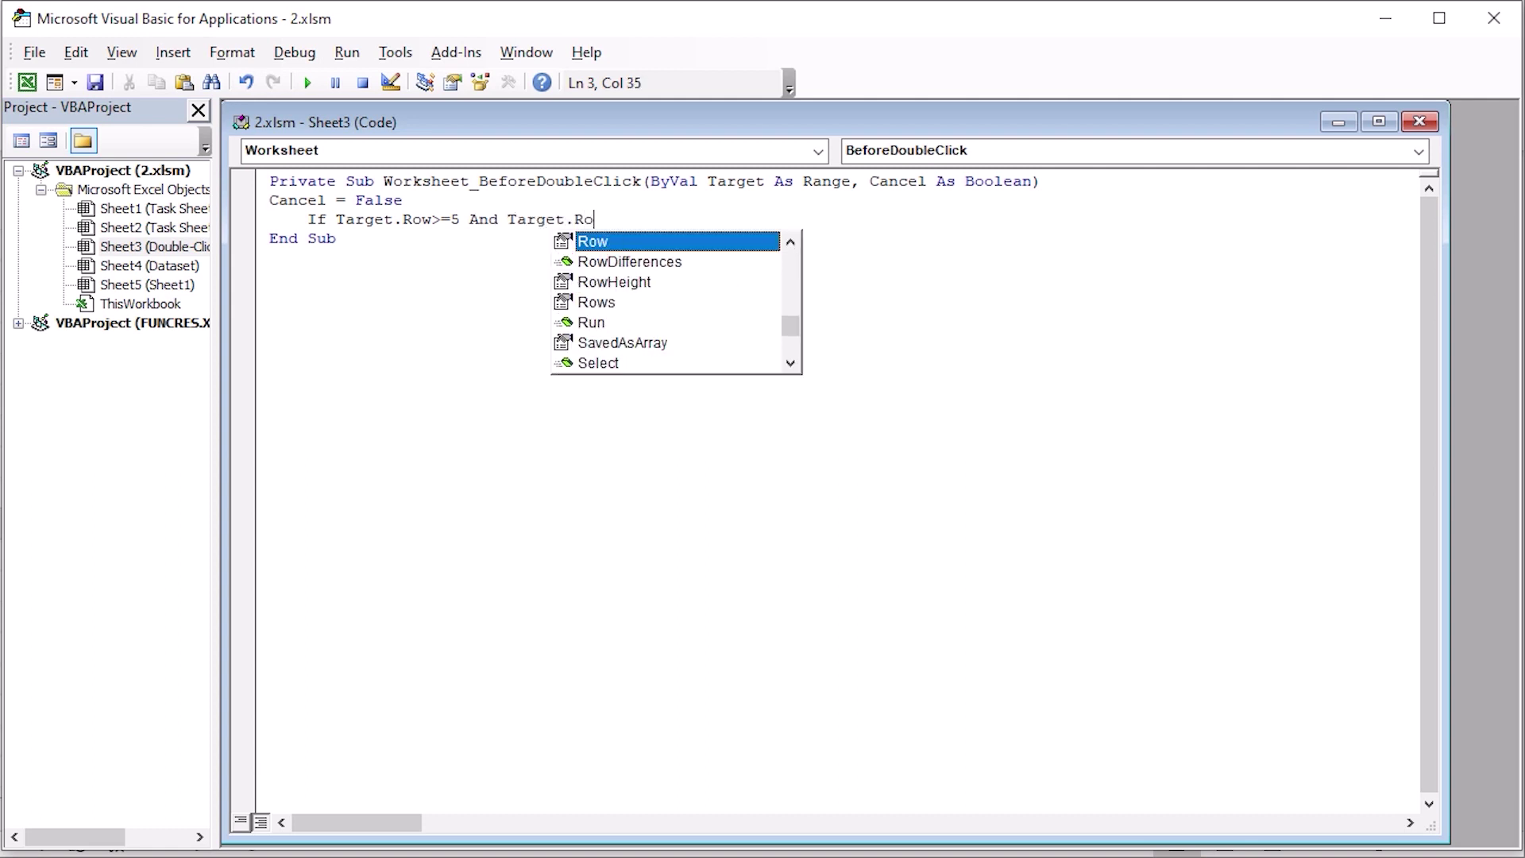
{"action": "key", "text": "Tab"}
{"action": "type", "text": "<= "}
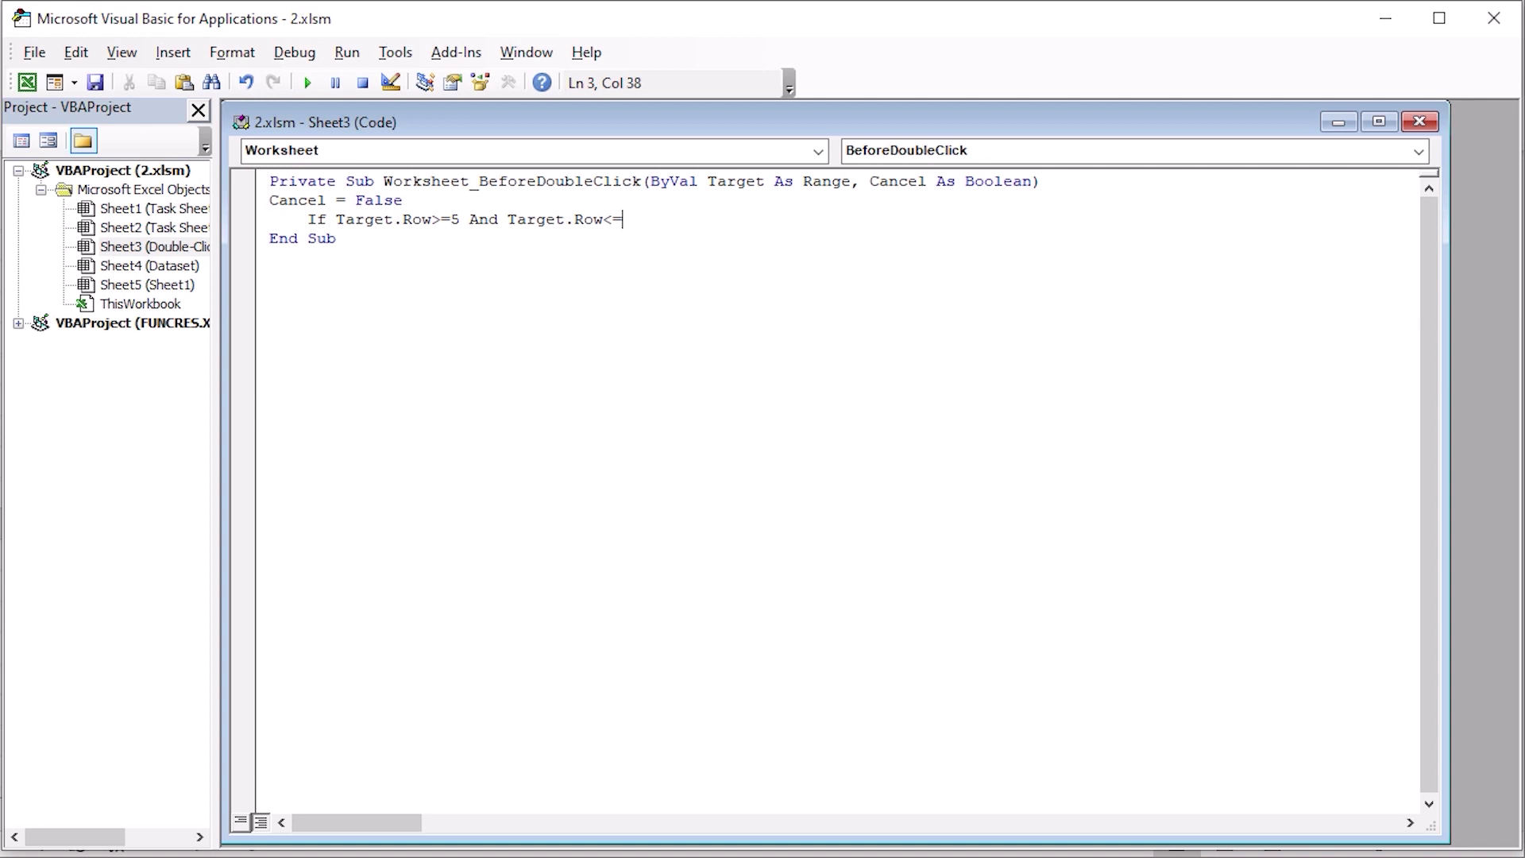
{"action": "type", "text": "10 And Target.Colum"}
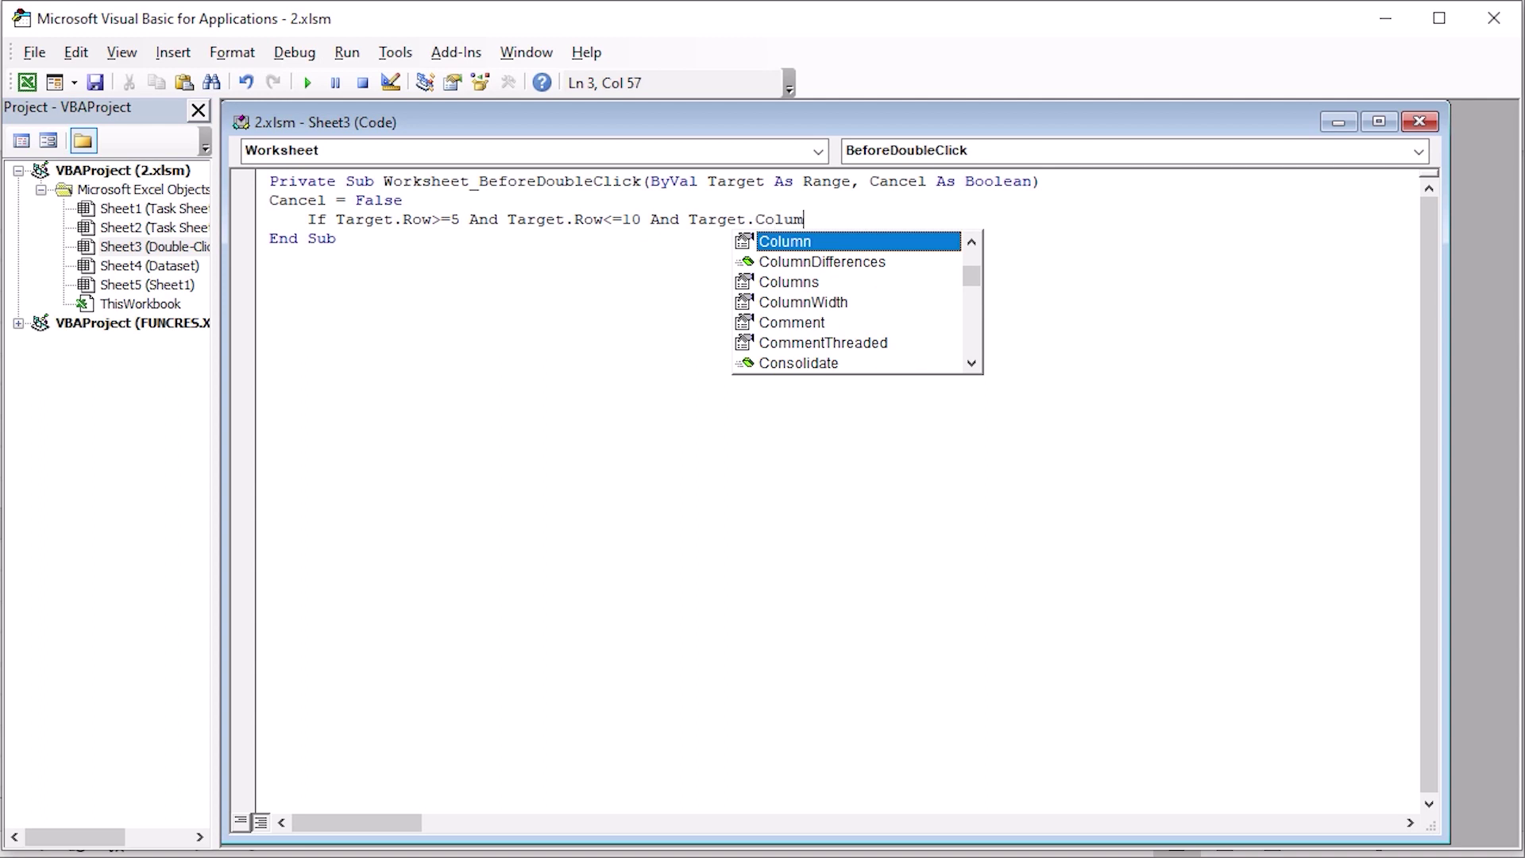
{"action": "type", "text": "n = 6 "}
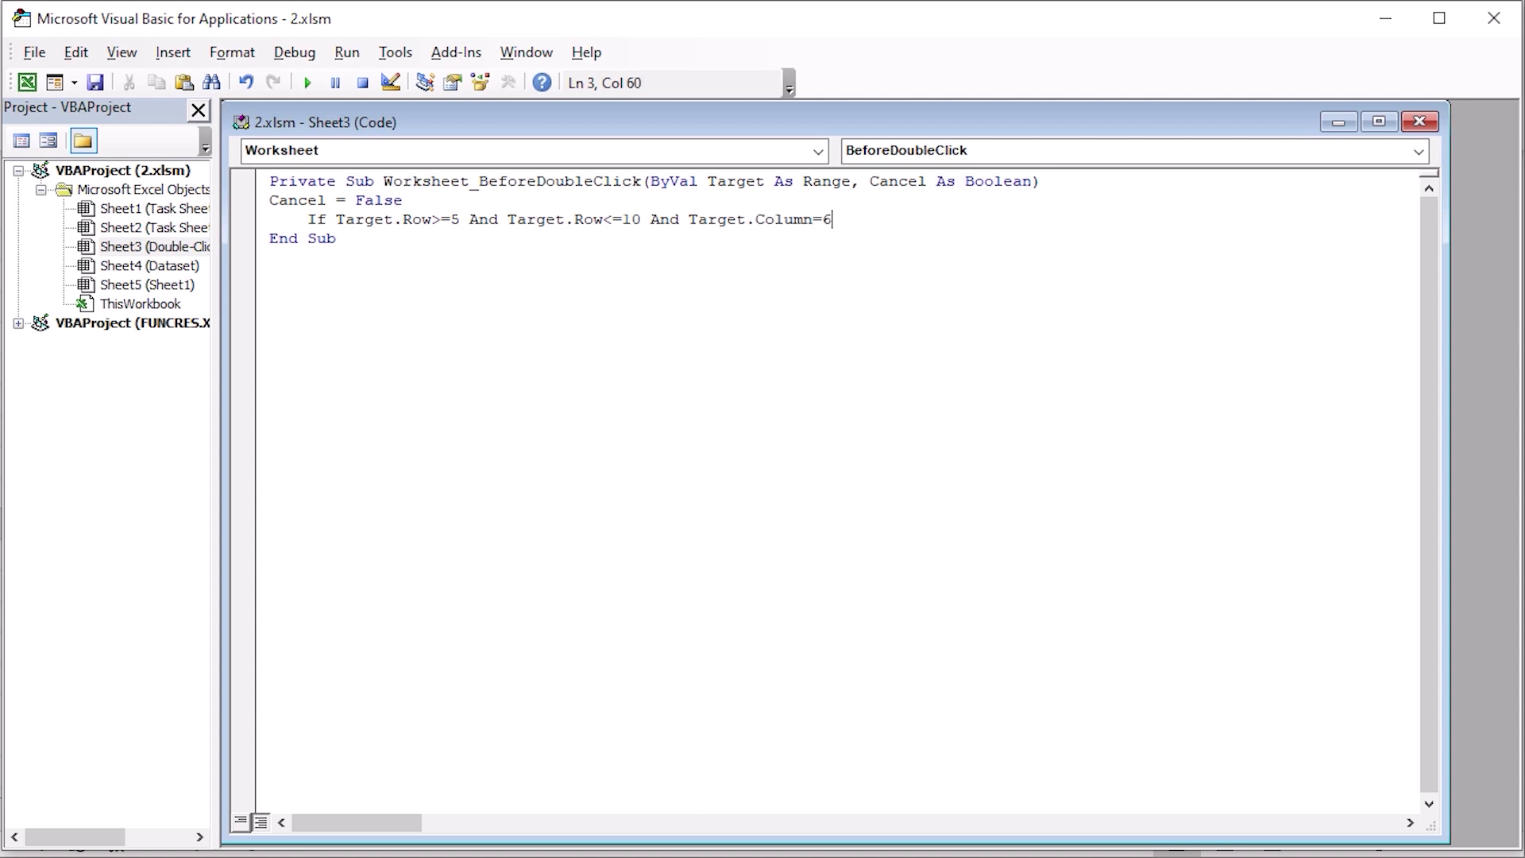
{"action": "type", "text": "Then"}
{"action": "key", "text": "Return"}
- Add Cancel = True, an If comparing the clicked cell with Range("G5").Value, and the assignment line
{"action": "type", "text": "Cancel = "}
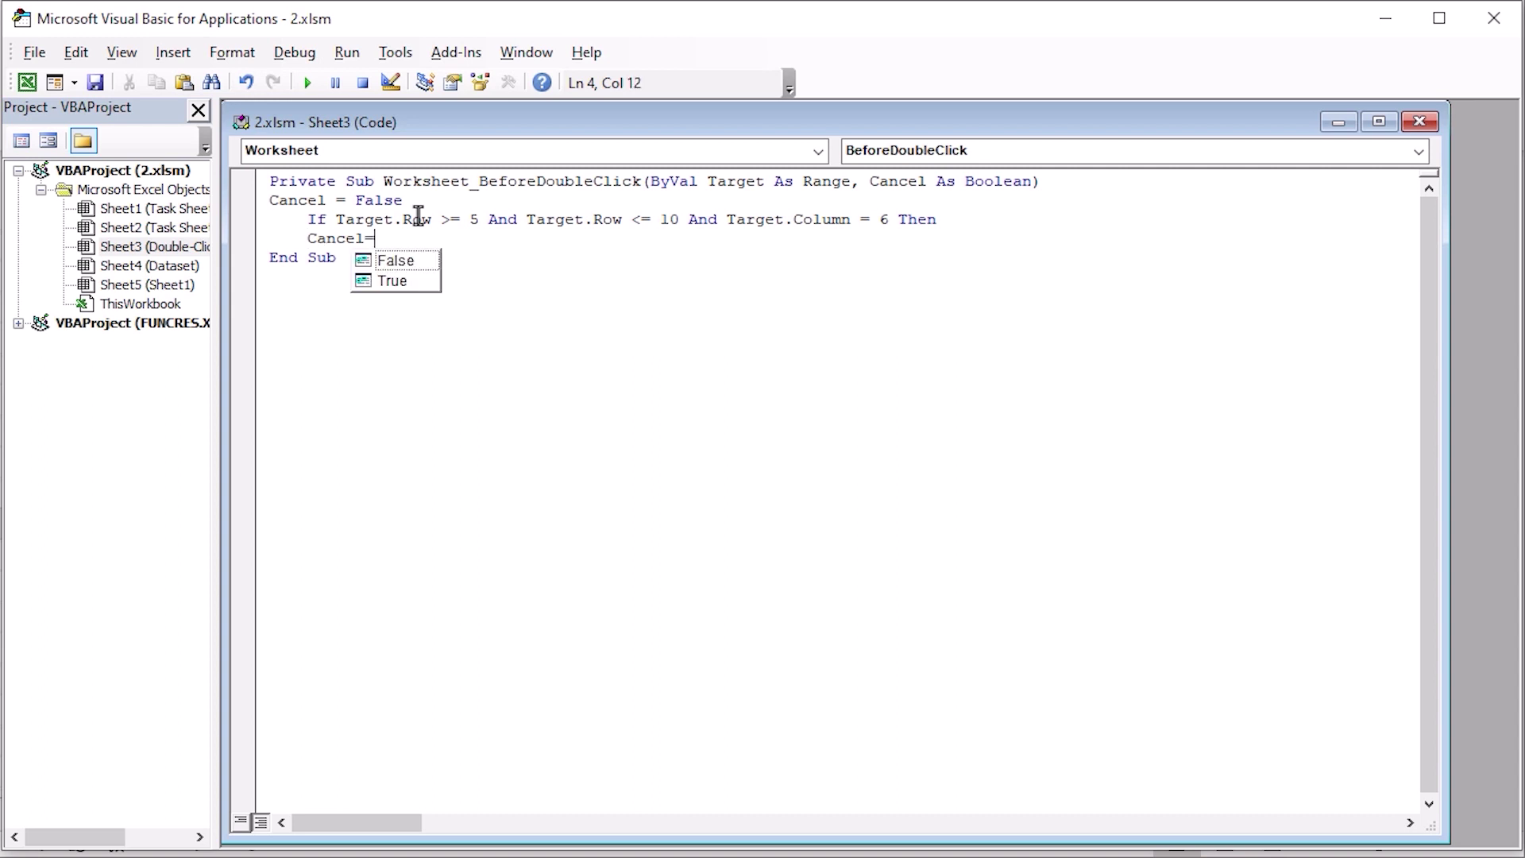
{"action": "type", "text": "T"}
{"action": "key", "text": "Return"}
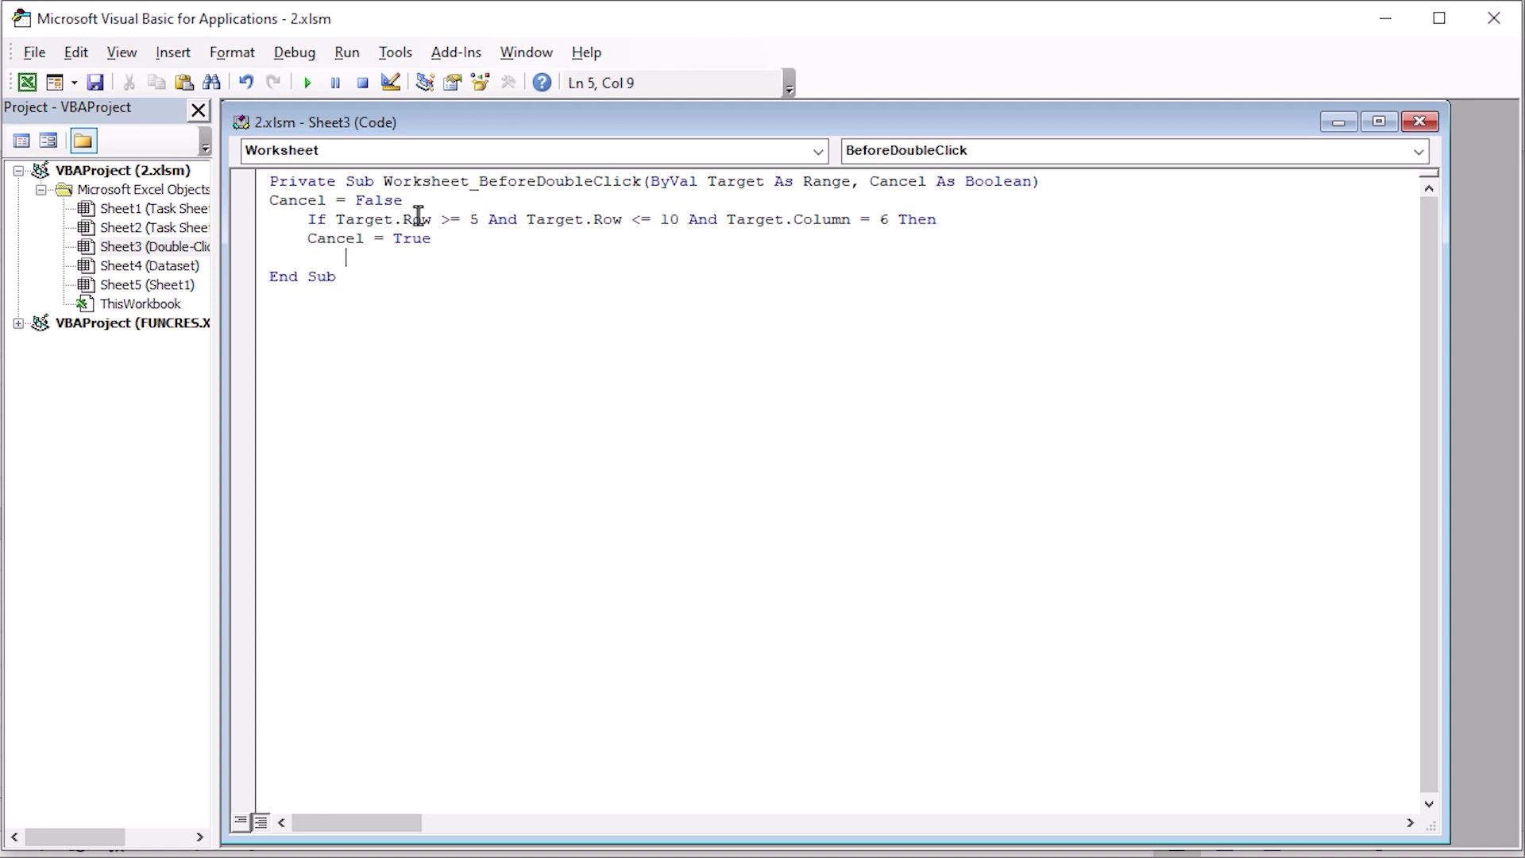
{"action": "type", "text": "If cells(target"}
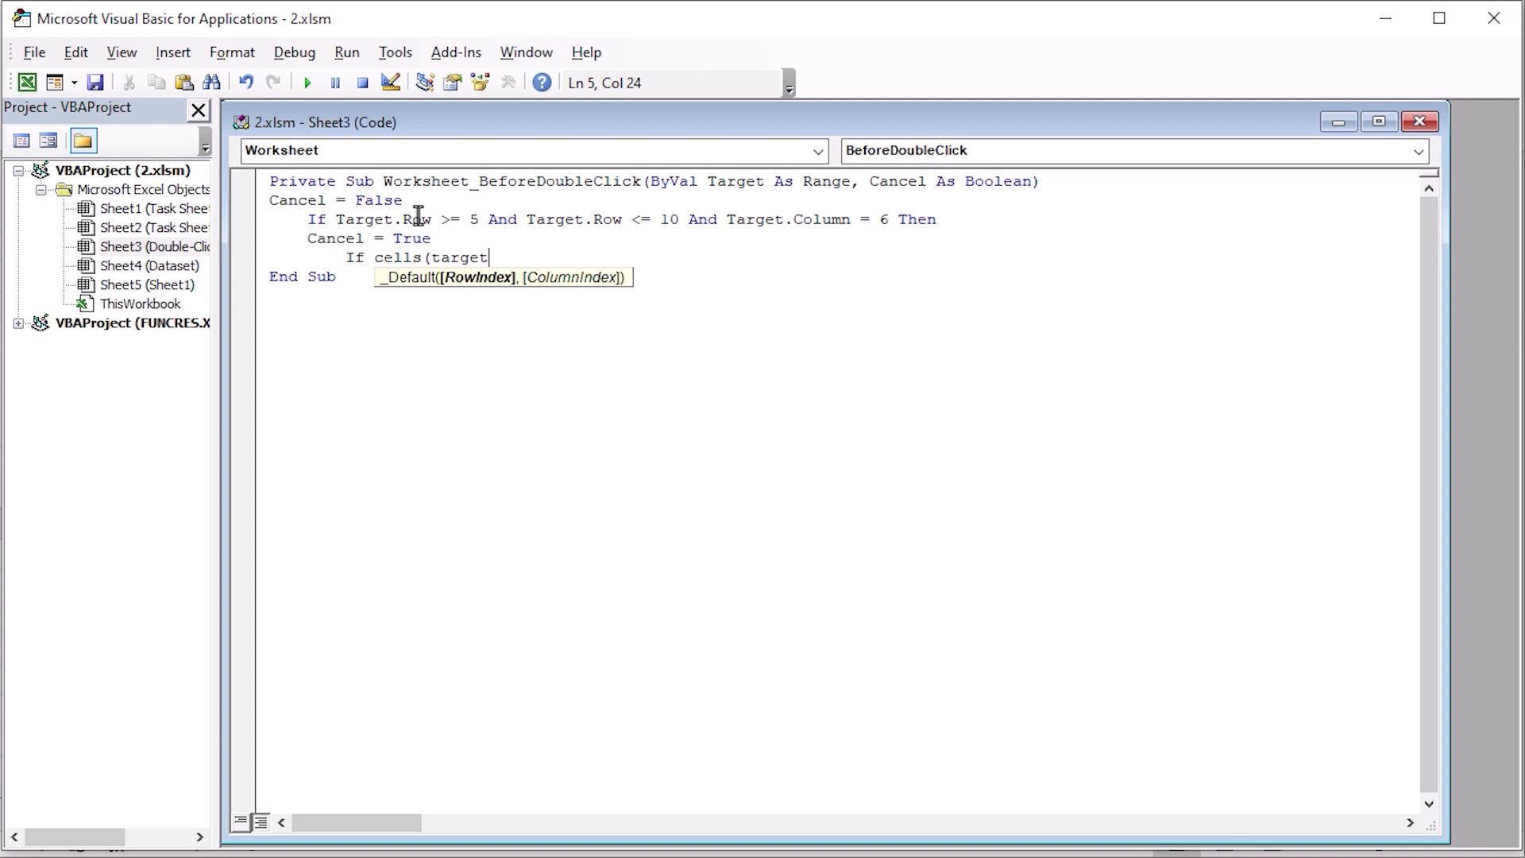
{"action": "type", "text": ".row"}
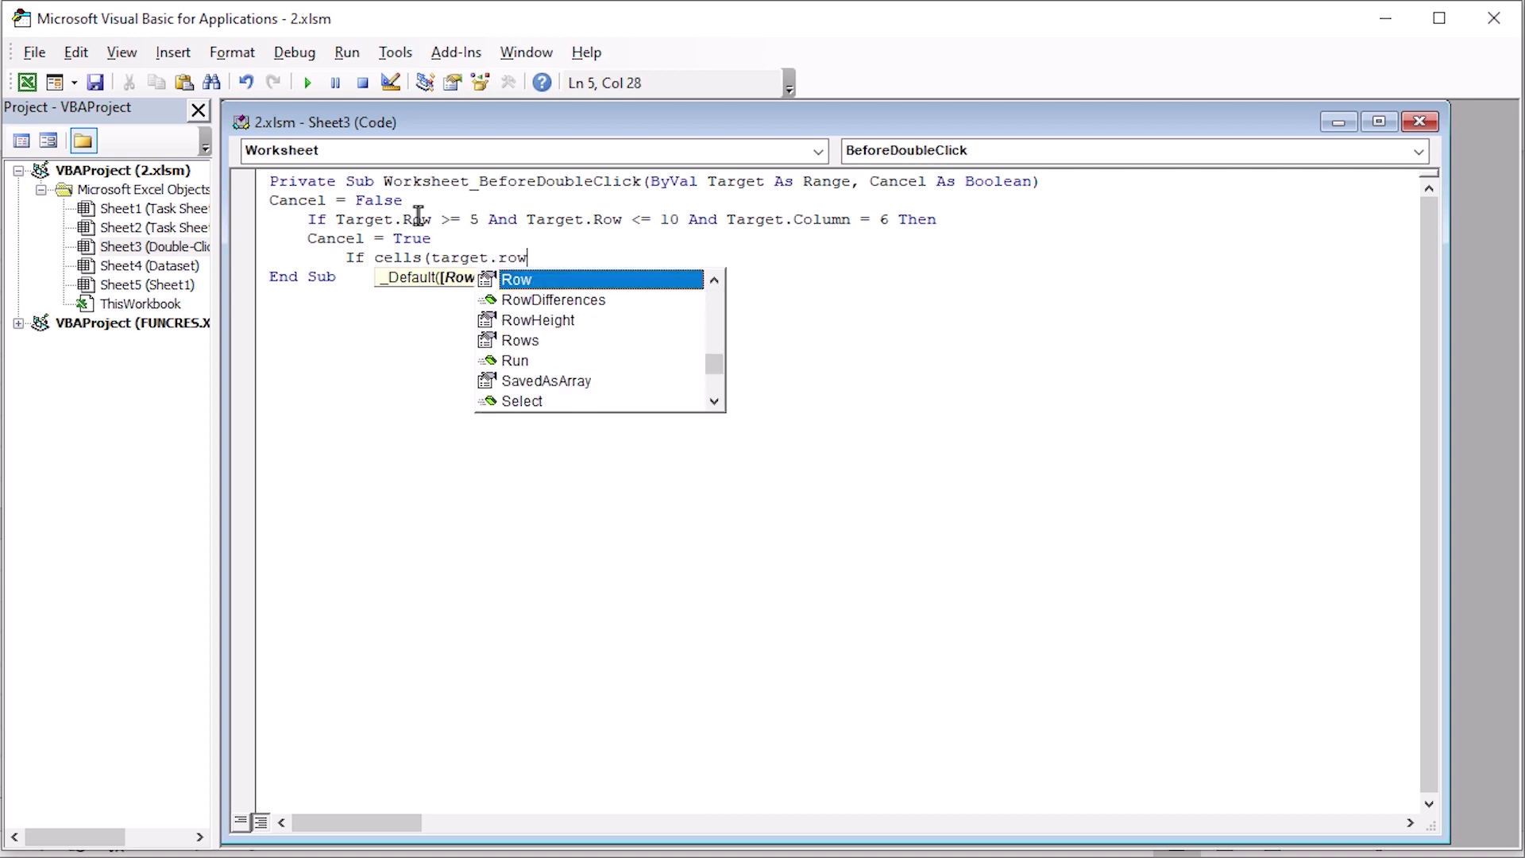
{"action": "type", "text": ",ta"}
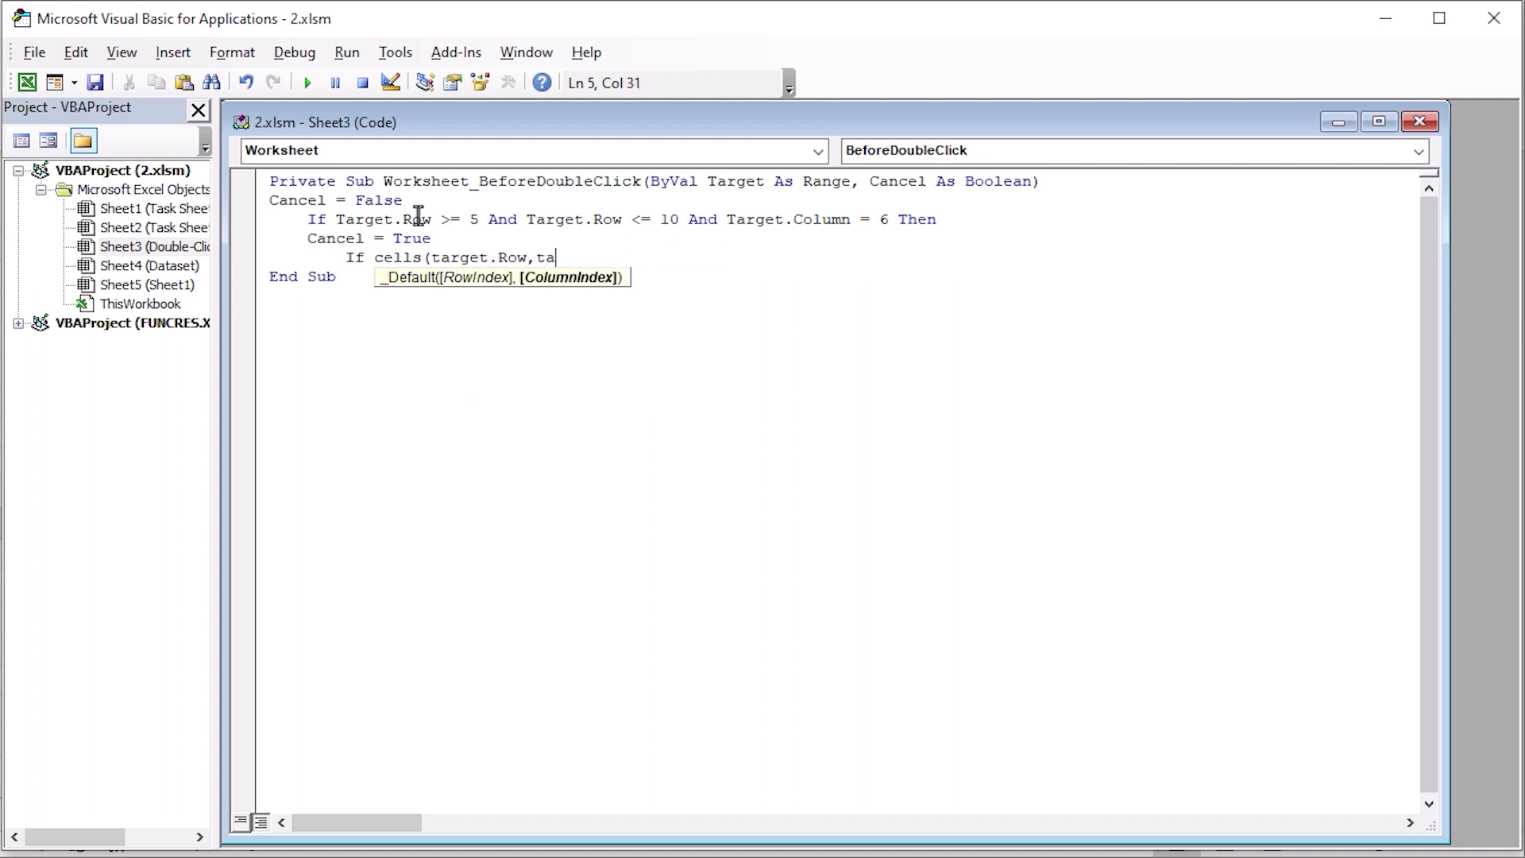
{"action": "type", "text": "rget.col"}
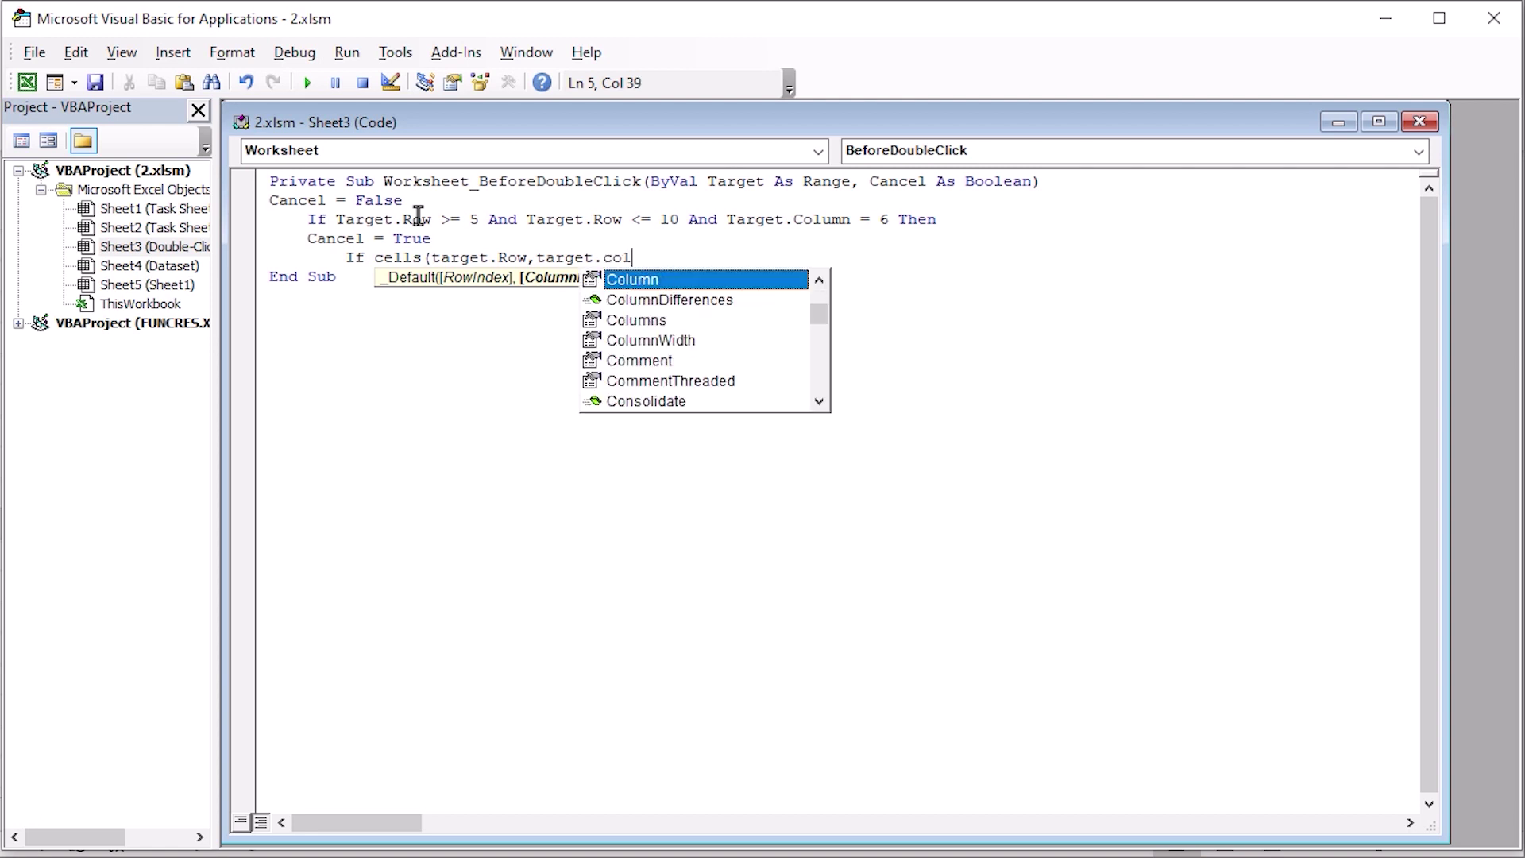
{"action": "type", "text": "umn)"}
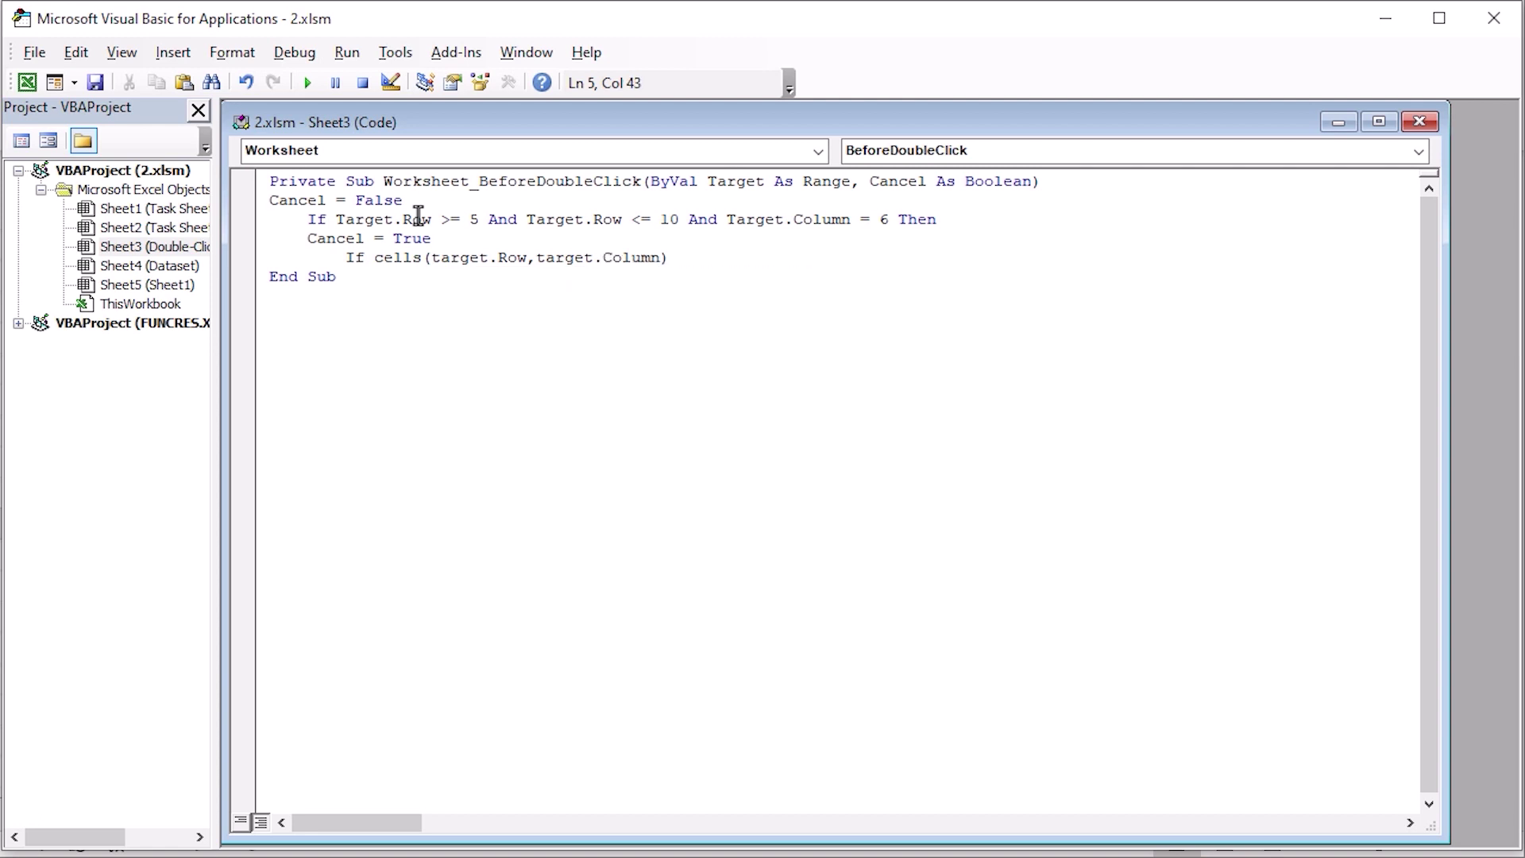
{"action": "type", "text": "<>Range("}
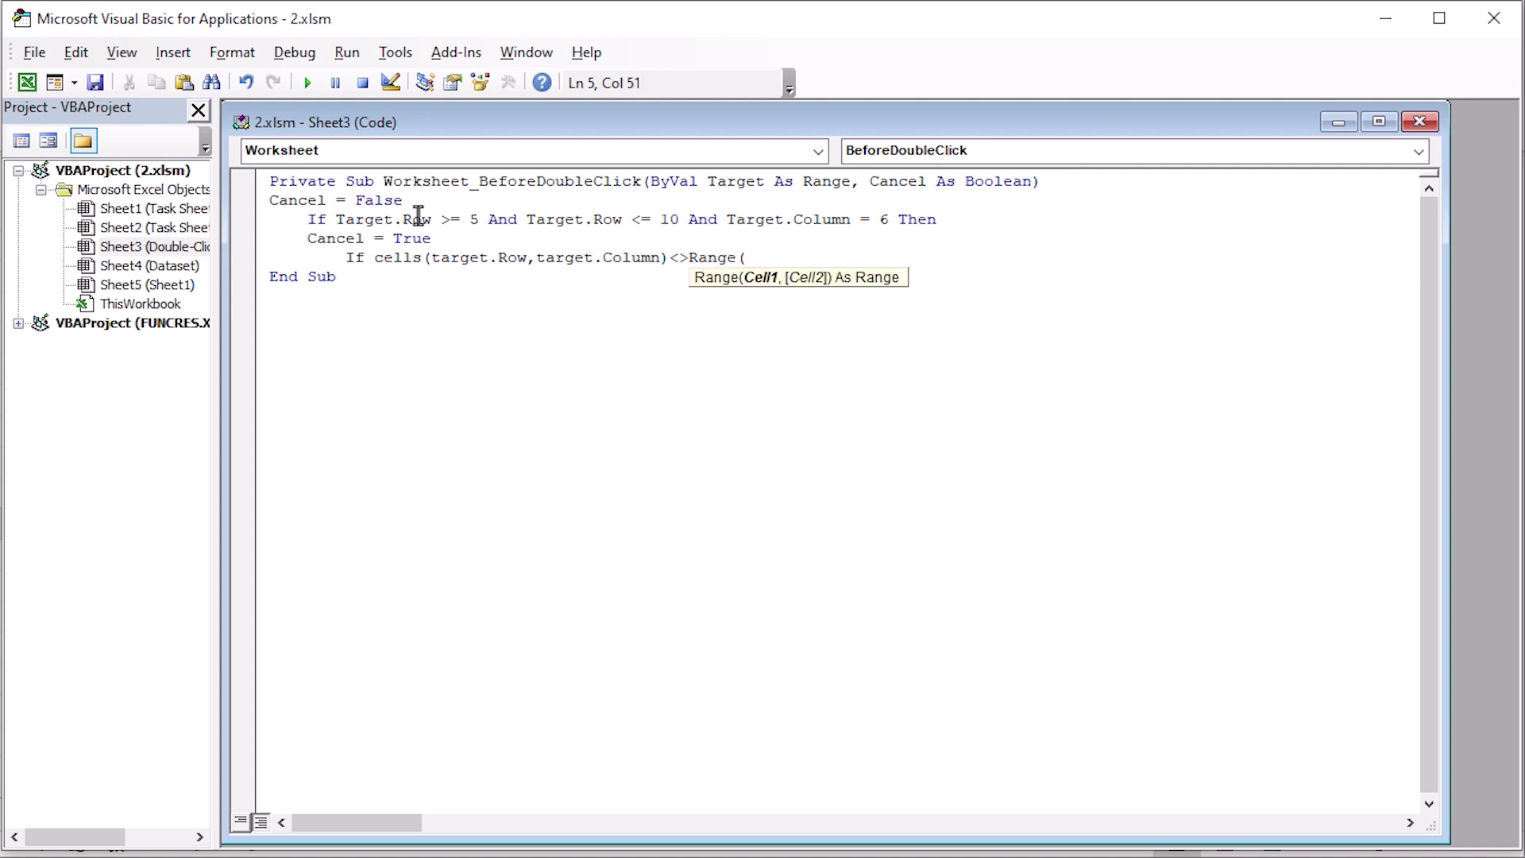
{"action": "type", "text": "\"G5\").Value"}
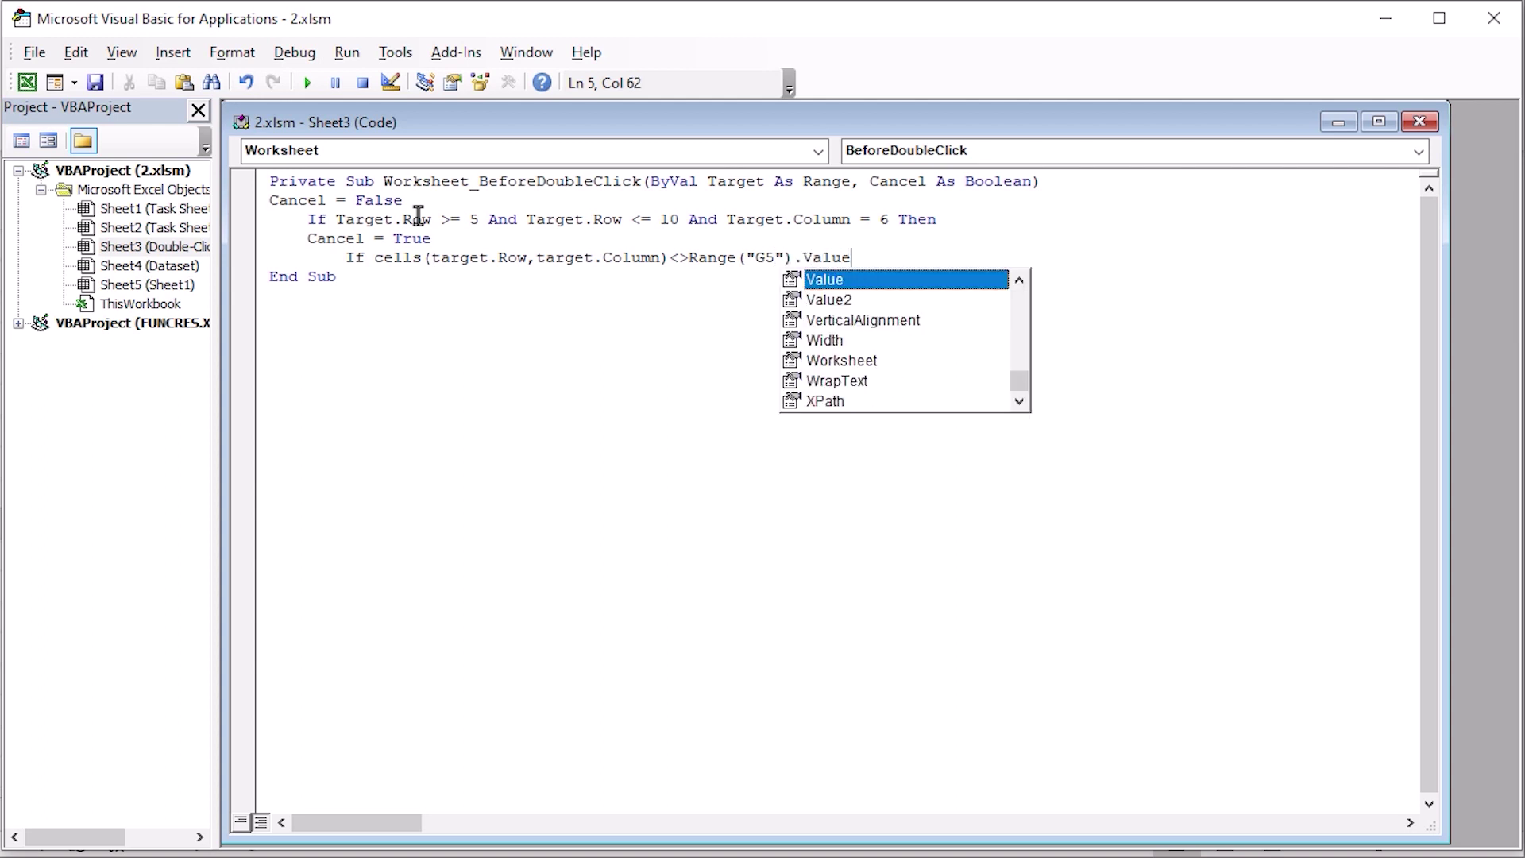
{"action": "type", "text": " Then"}
{"action": "key", "text": "Return"}
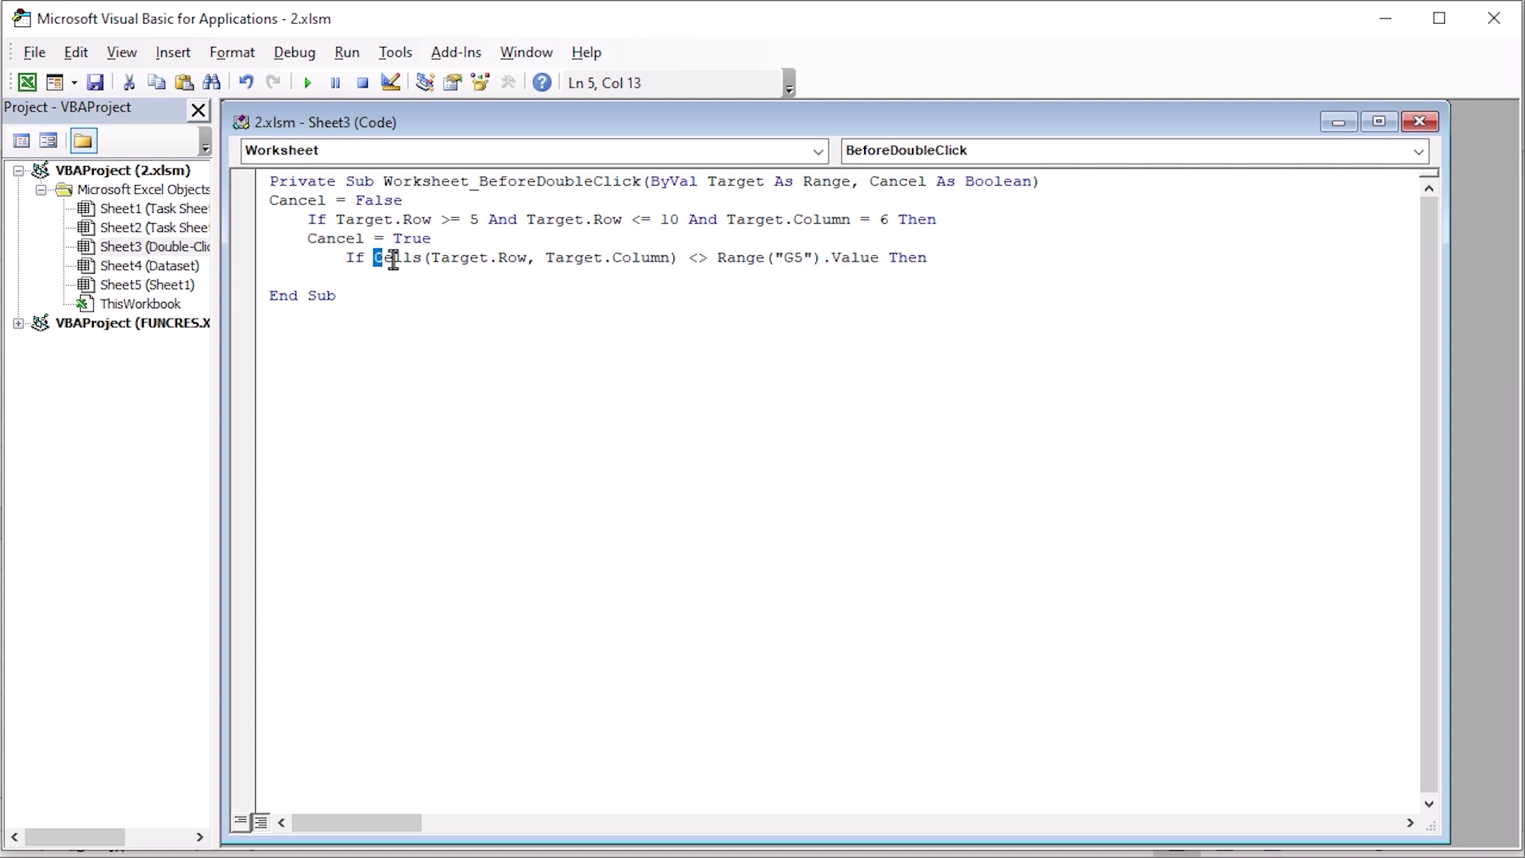
{"action": "left_click_drag", "start_coordinate": [373, 257], "coordinate": [675, 259]}
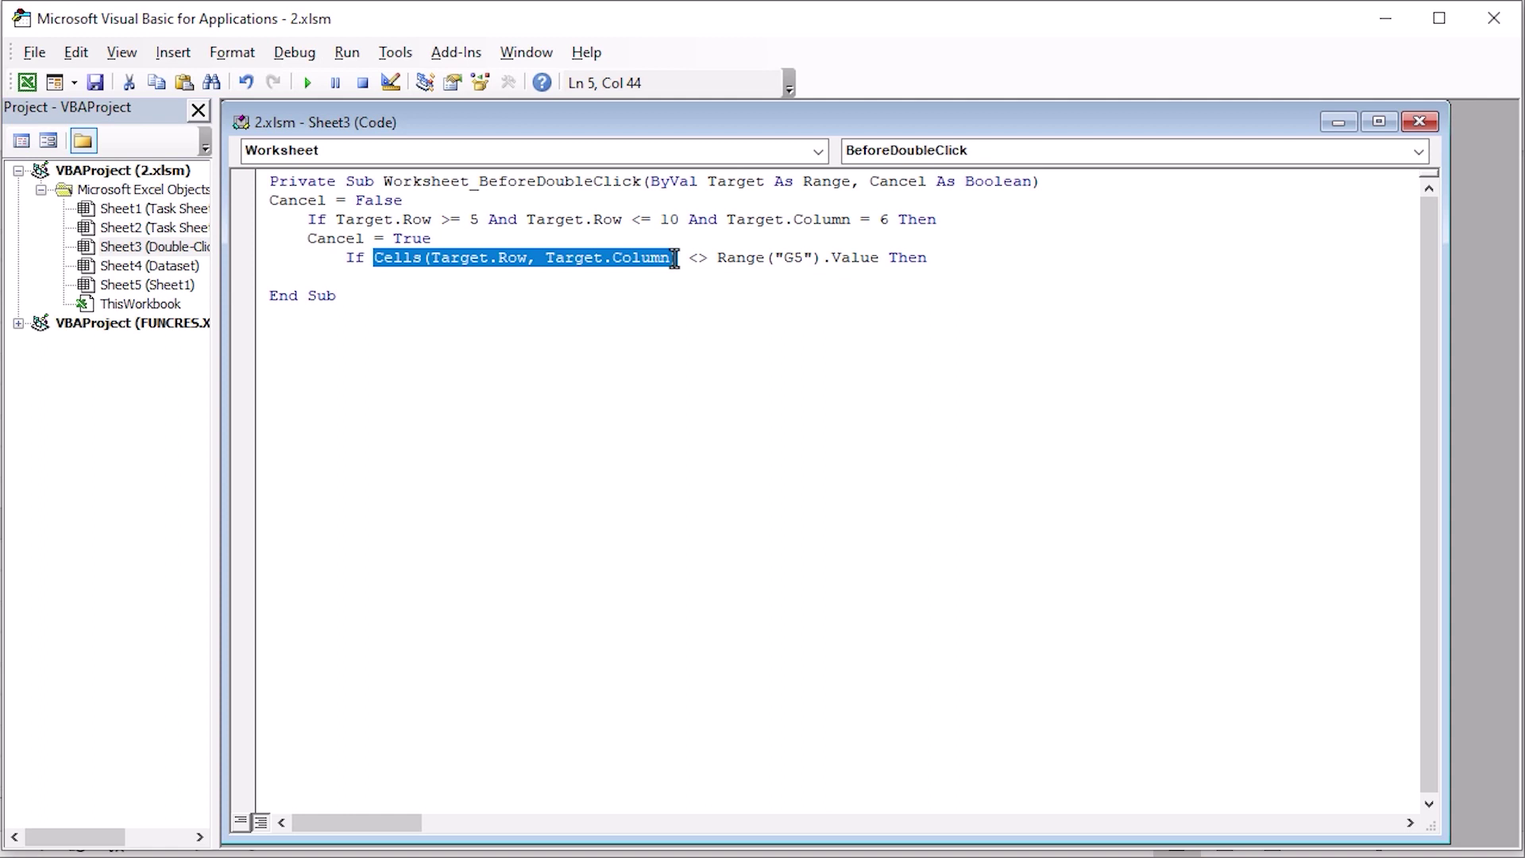
{"action": "key", "text": "ctrl+c"}
{"action": "left_click", "coordinate": [485, 278]}
{"action": "key", "text": "Tab"}
{"action": "key", "text": "ctrl+v"}
{"action": "type", "text": ").Val"}
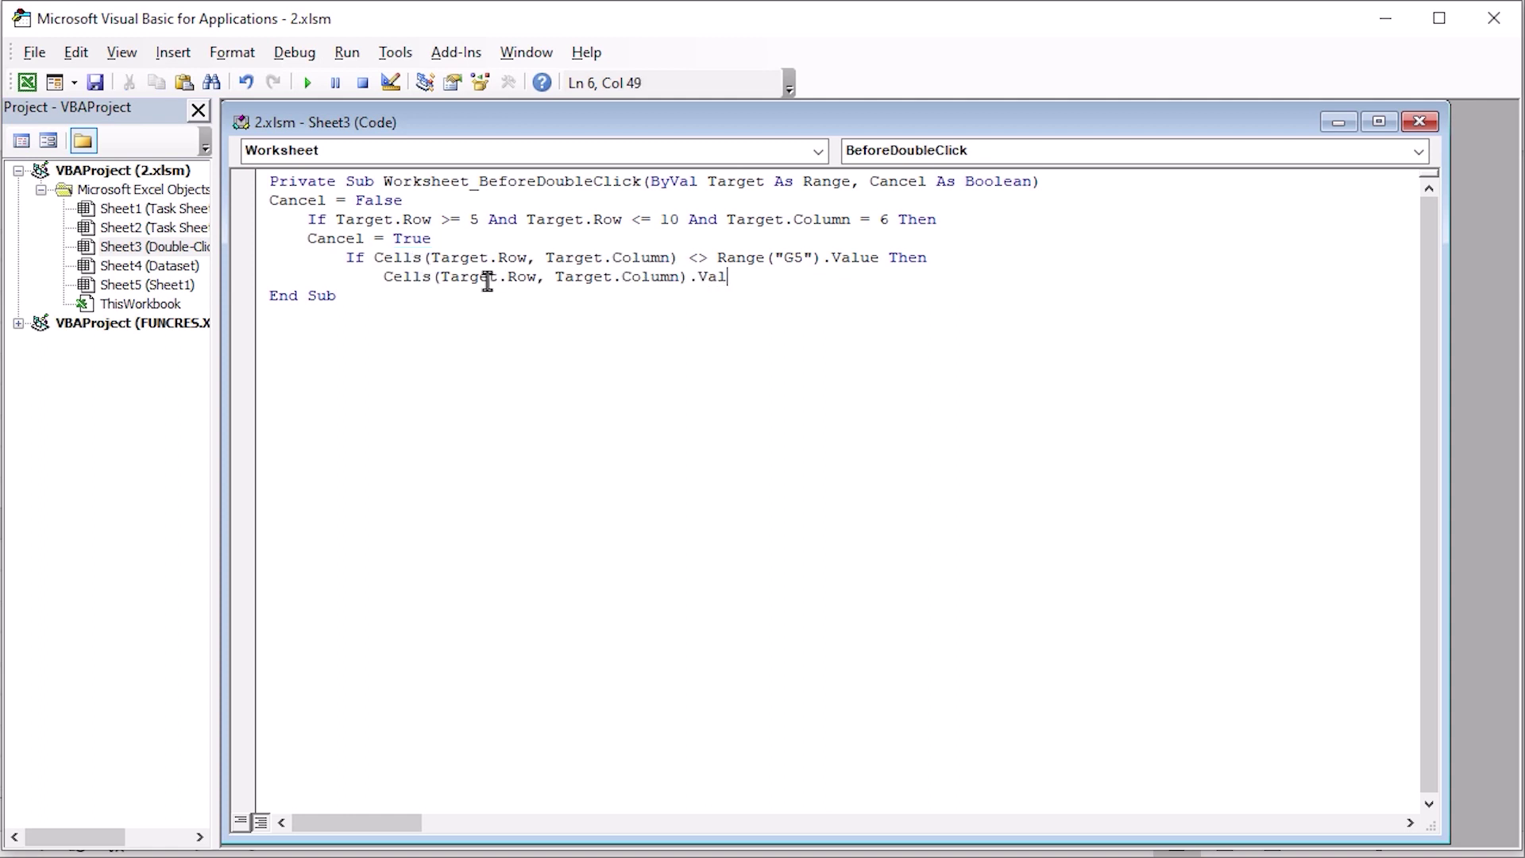
{"action": "type", "text": "ue = Range(\"G5\""}
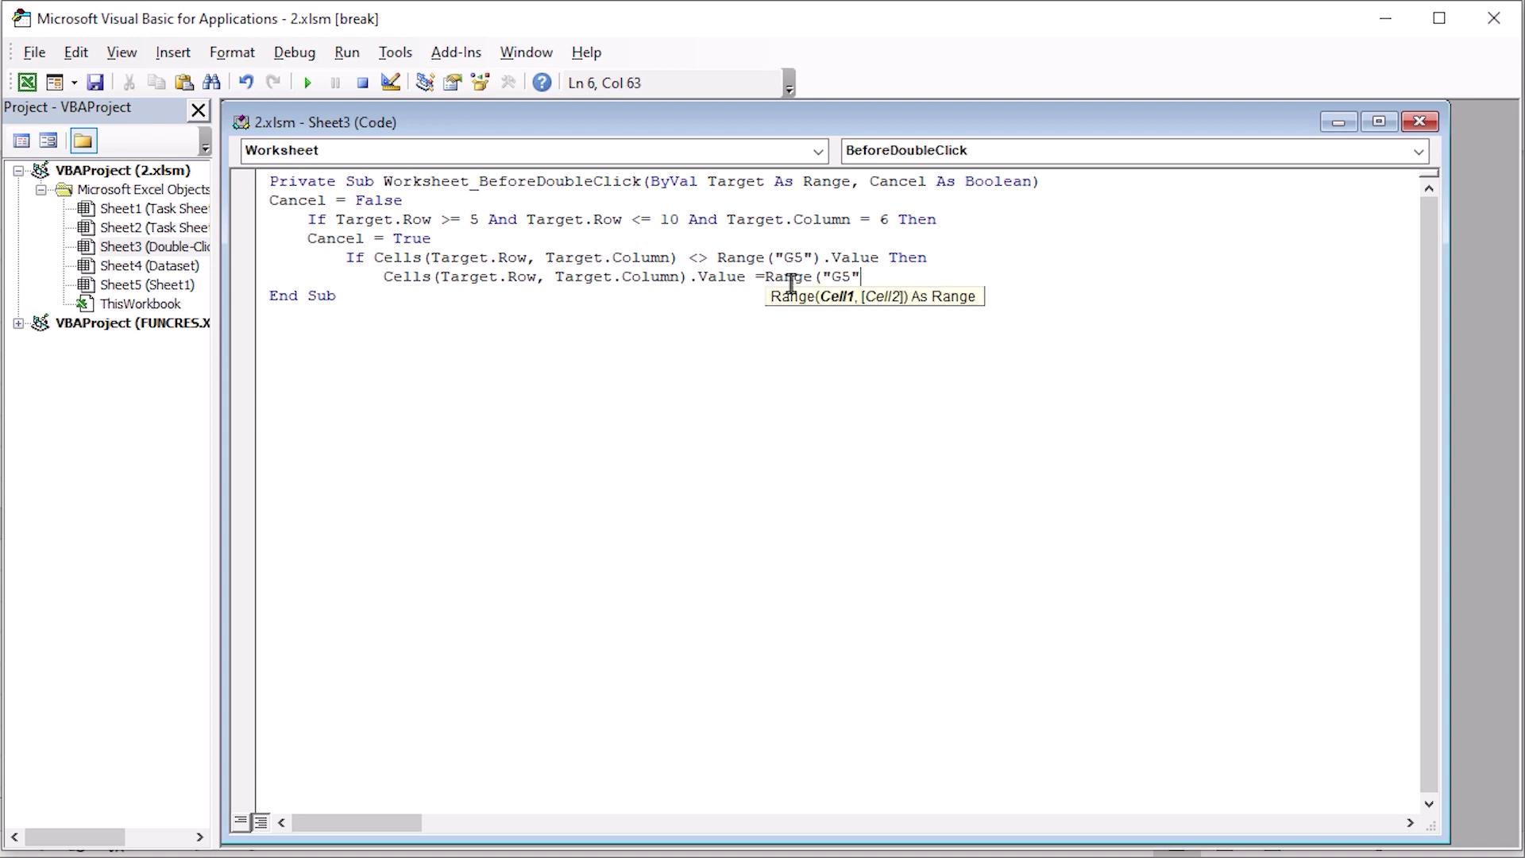
{"action": "type", "text": ") "}
{"action": "type", "text": "> Value"}
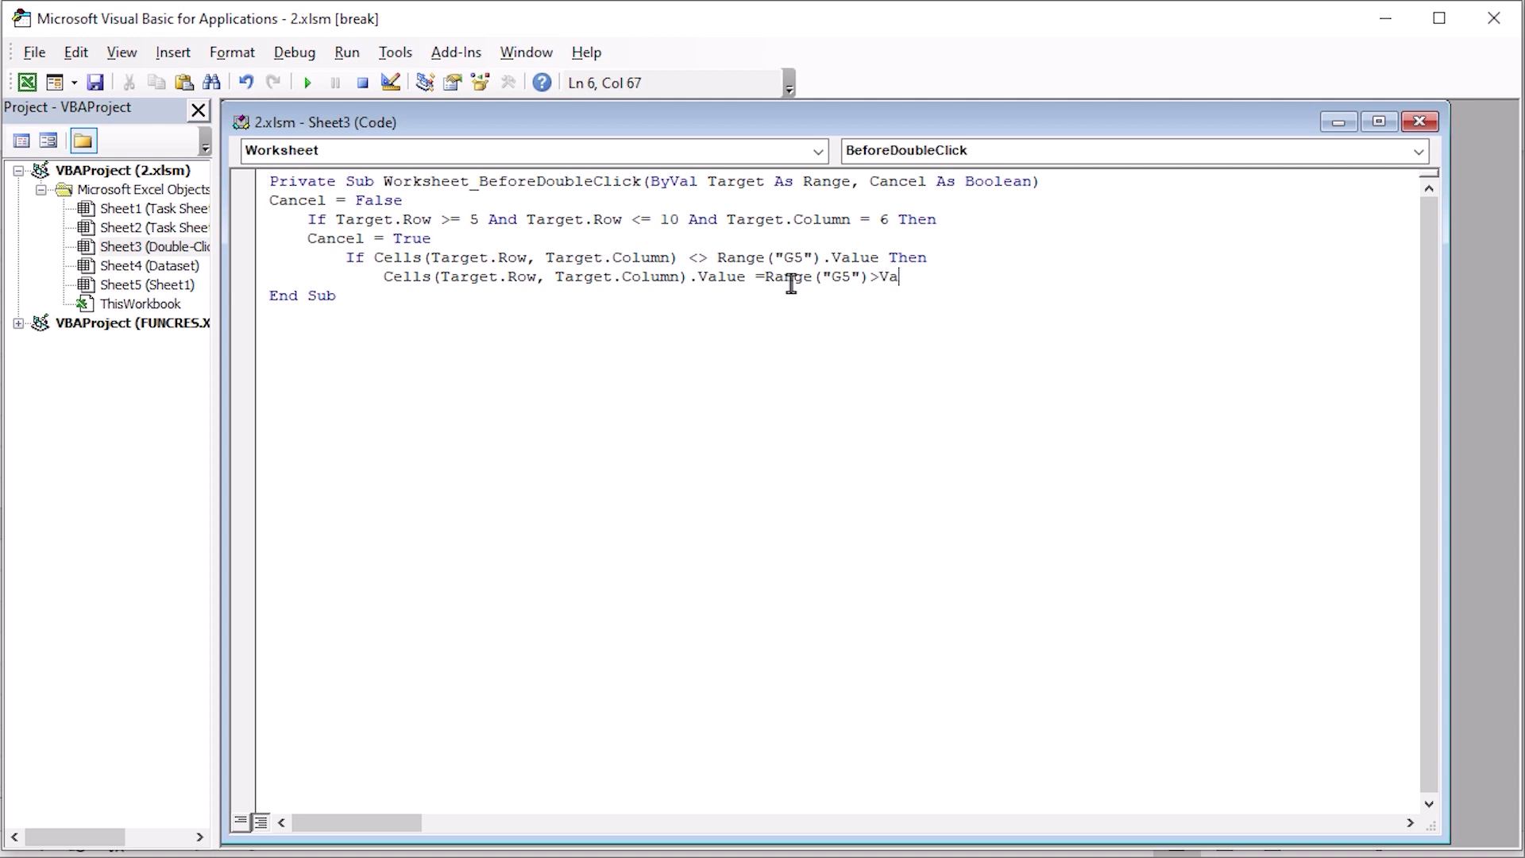
- Add an Else: branch that sets the clicked cell to "No"
{"action": "key", "text": "Return"}
{"action": "type", "text": "Else"}
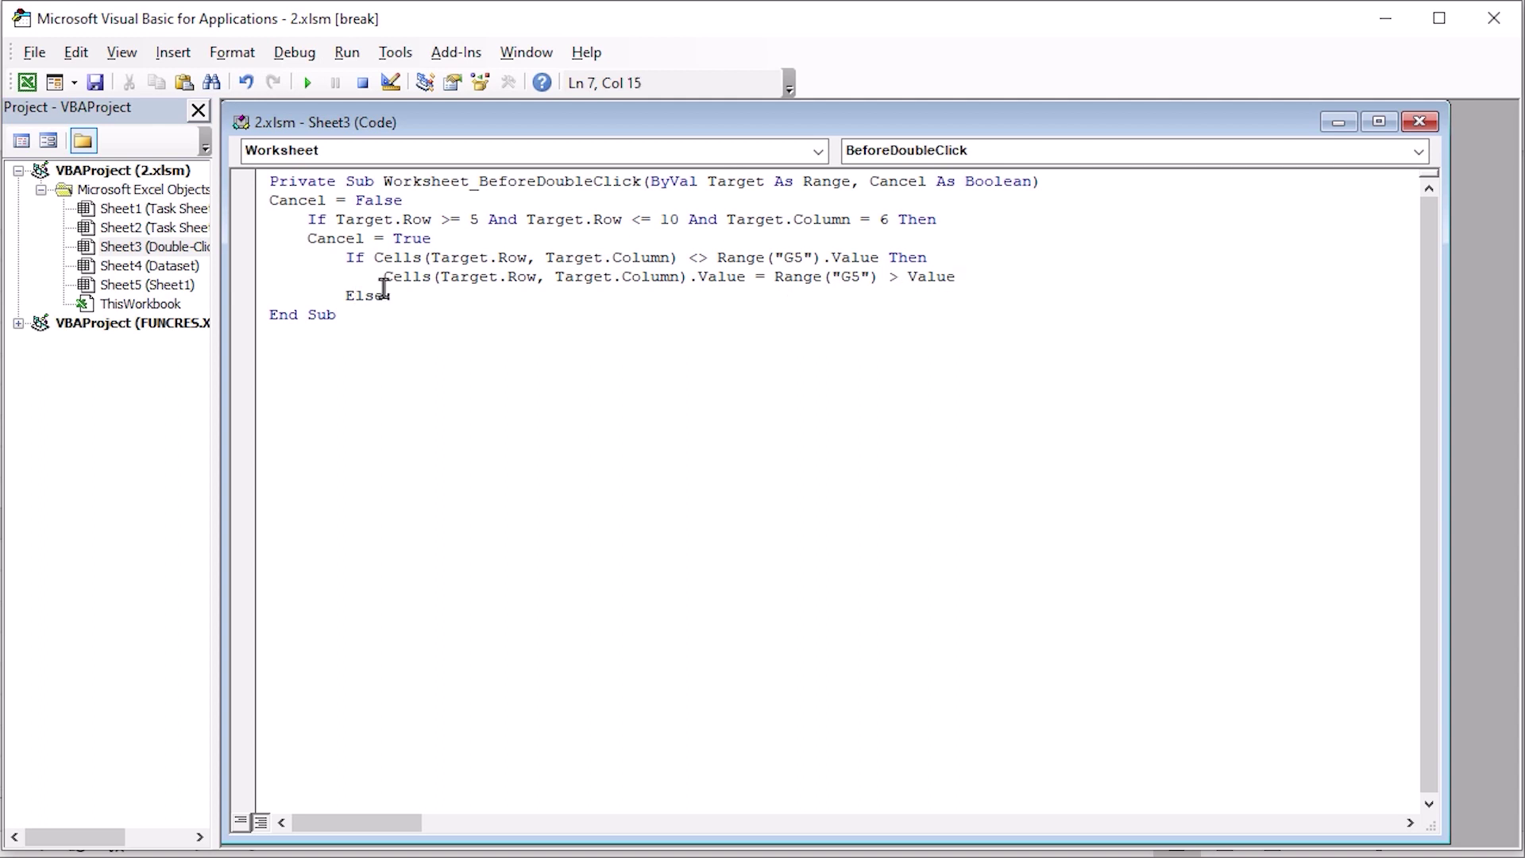
{"action": "left_click_drag", "start_coordinate": [386, 290], "coordinate": [742, 255]}
{"action": "type", "text": ":"}
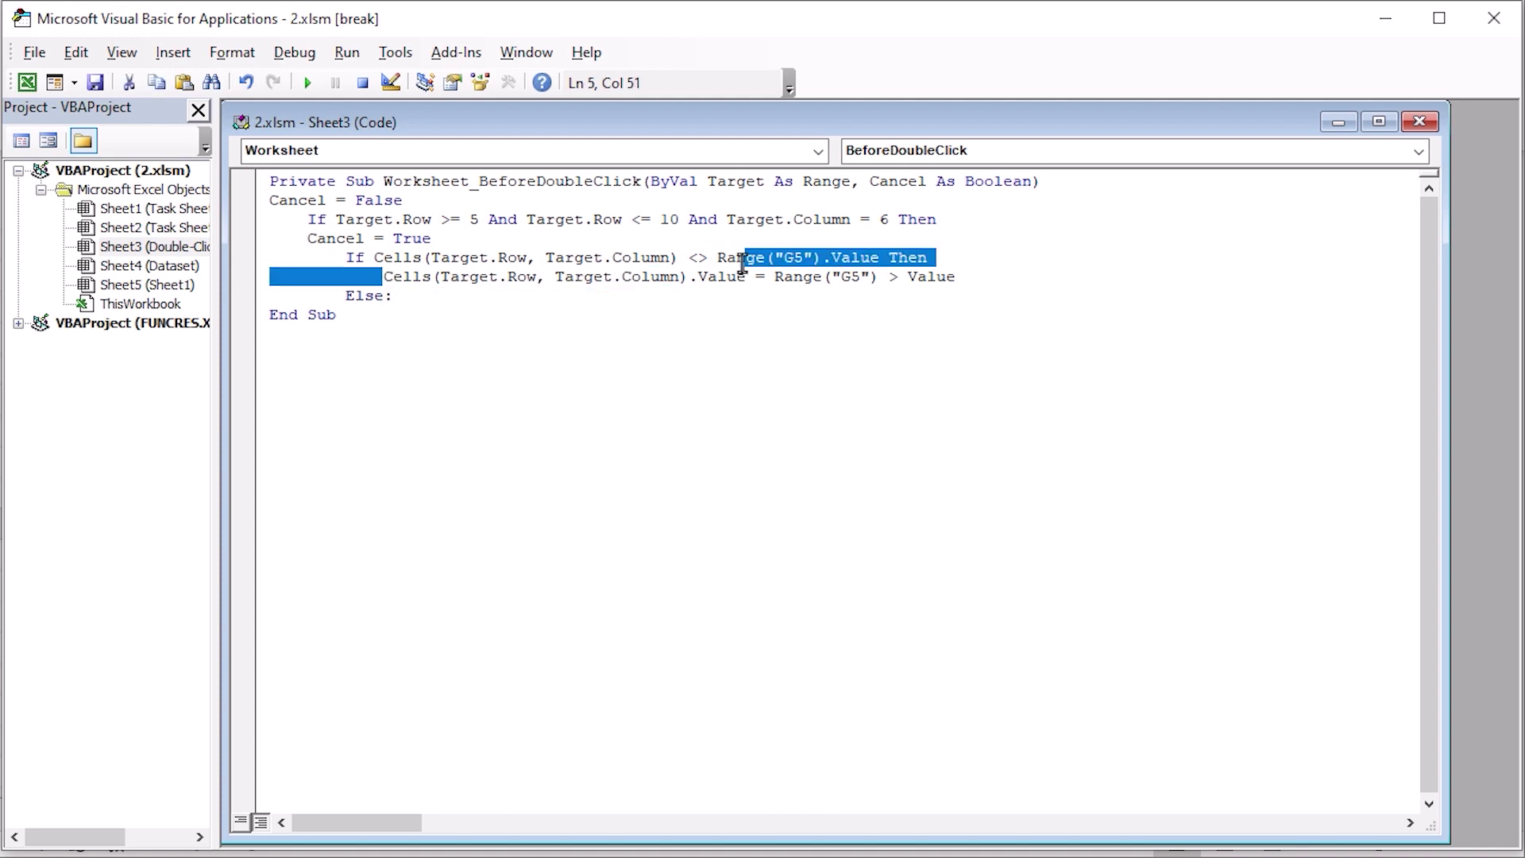
{"action": "left_click", "coordinate": [610, 296]}
{"action": "key", "text": "ctrl+v"}
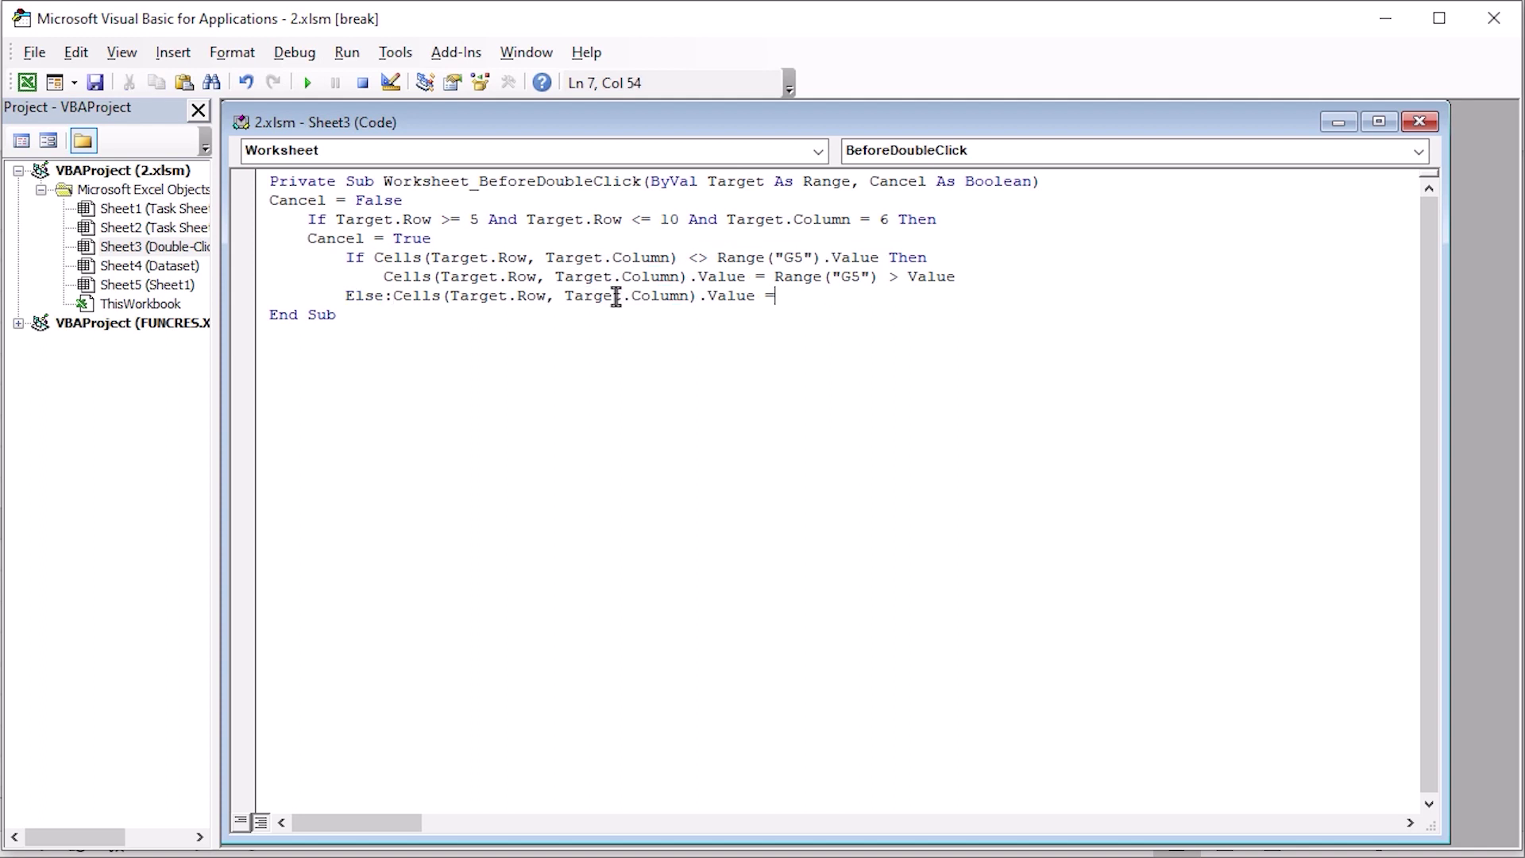
{"action": "type", "text": "\"No\""}
{"action": "key", "text": "Return"}
- Close both If blocks with two End If lines before End Sub
{"action": "type", "text": "Enf"}
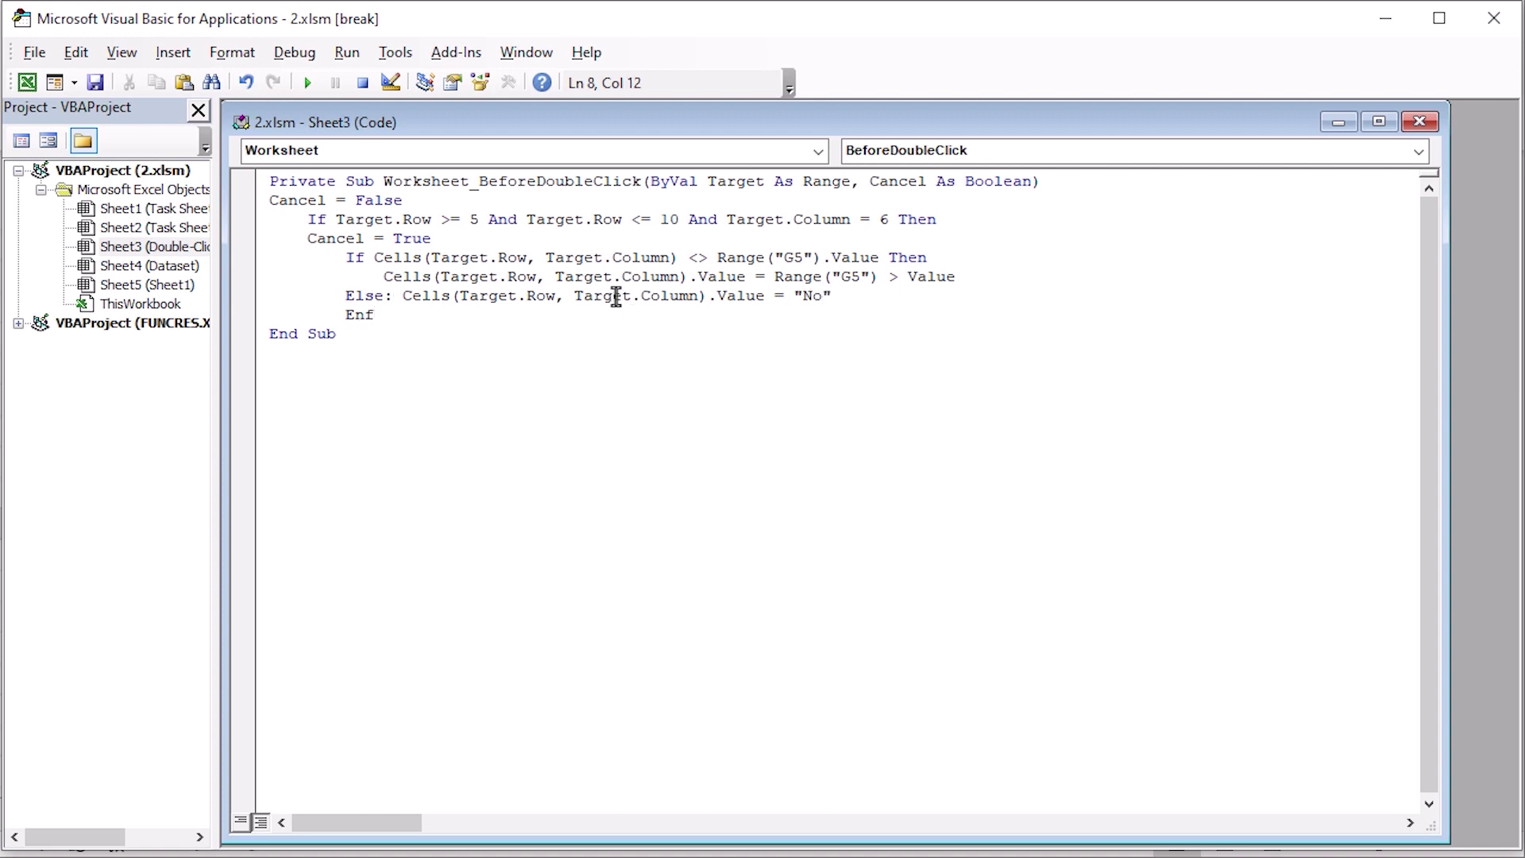
{"action": "key", "text": "BackSpace"}
{"action": "type", "text": "d If"}
{"action": "key", "text": "Return"}
{"action": "type", "text": "End If"}
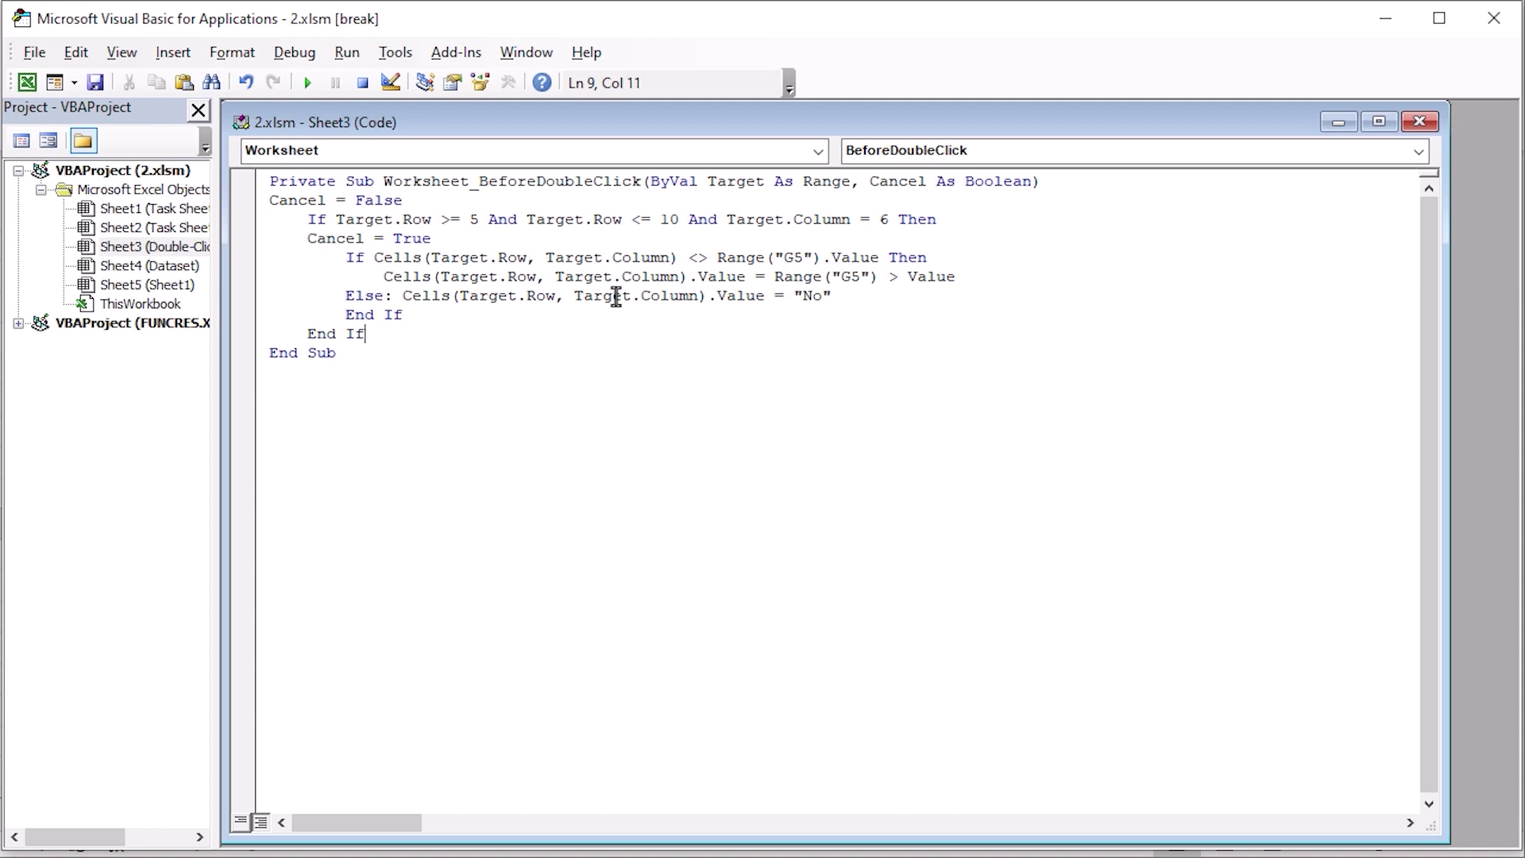
{"action": "left_click", "coordinate": [858, 383]}
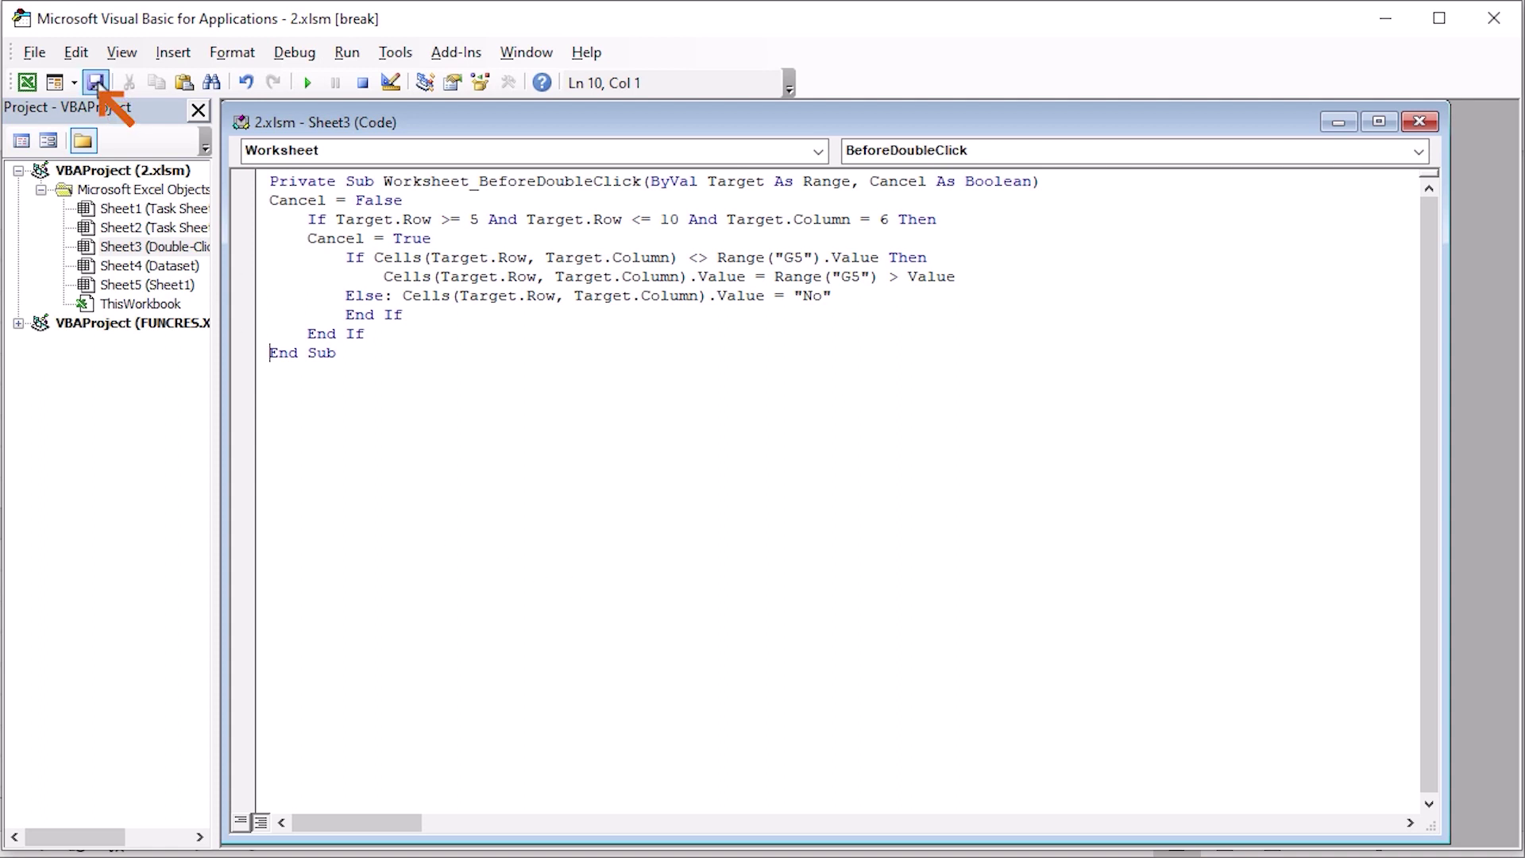
- Save the 2.xlsm workbook from the VBA editor
{"action": "left_click", "coordinate": [96, 83]}
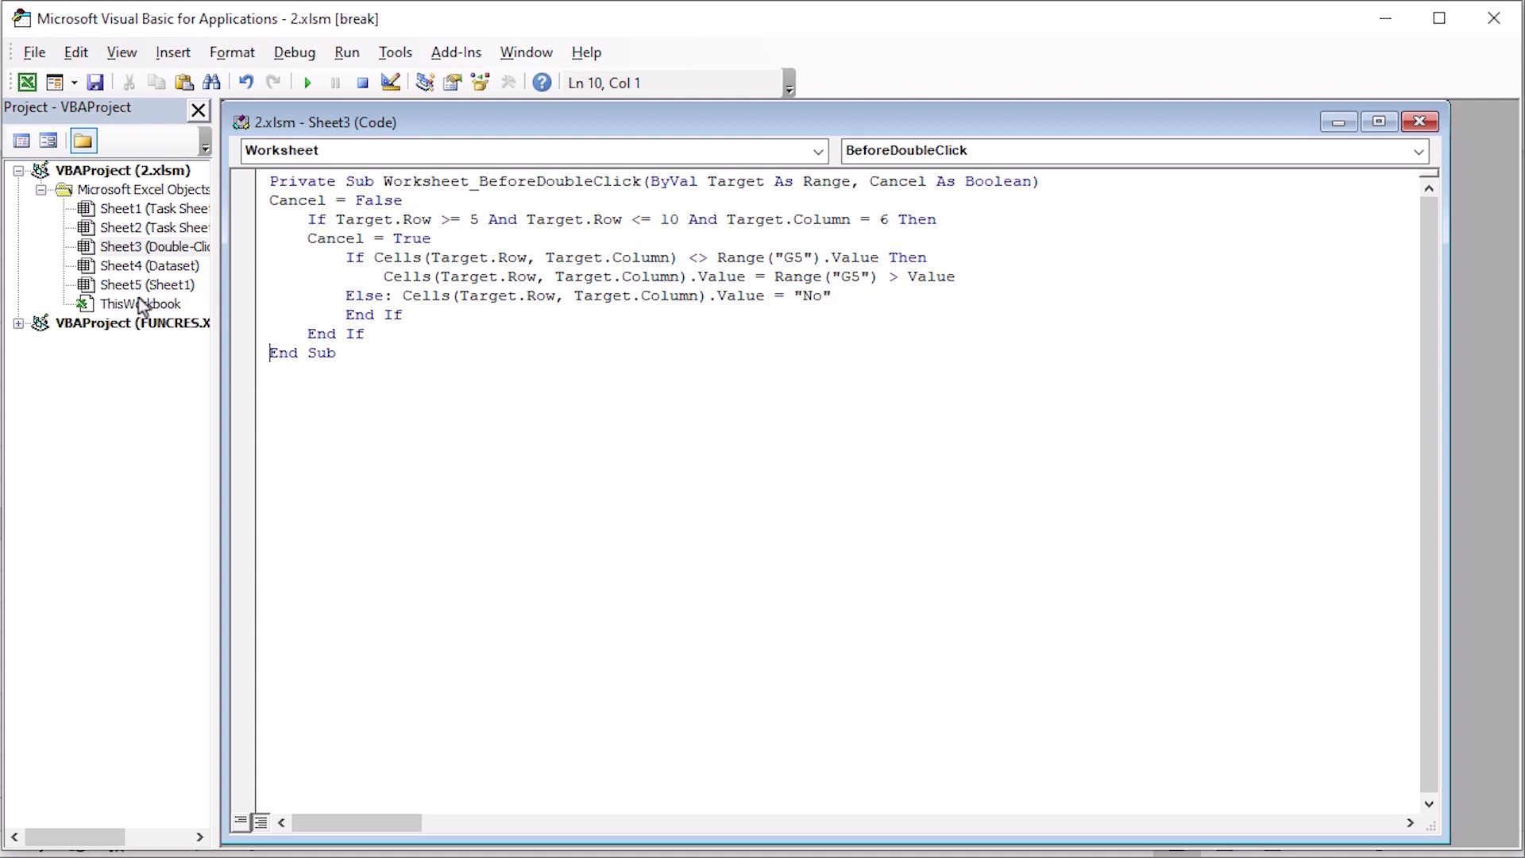
{"action": "left_click", "coordinate": [436, 499]}
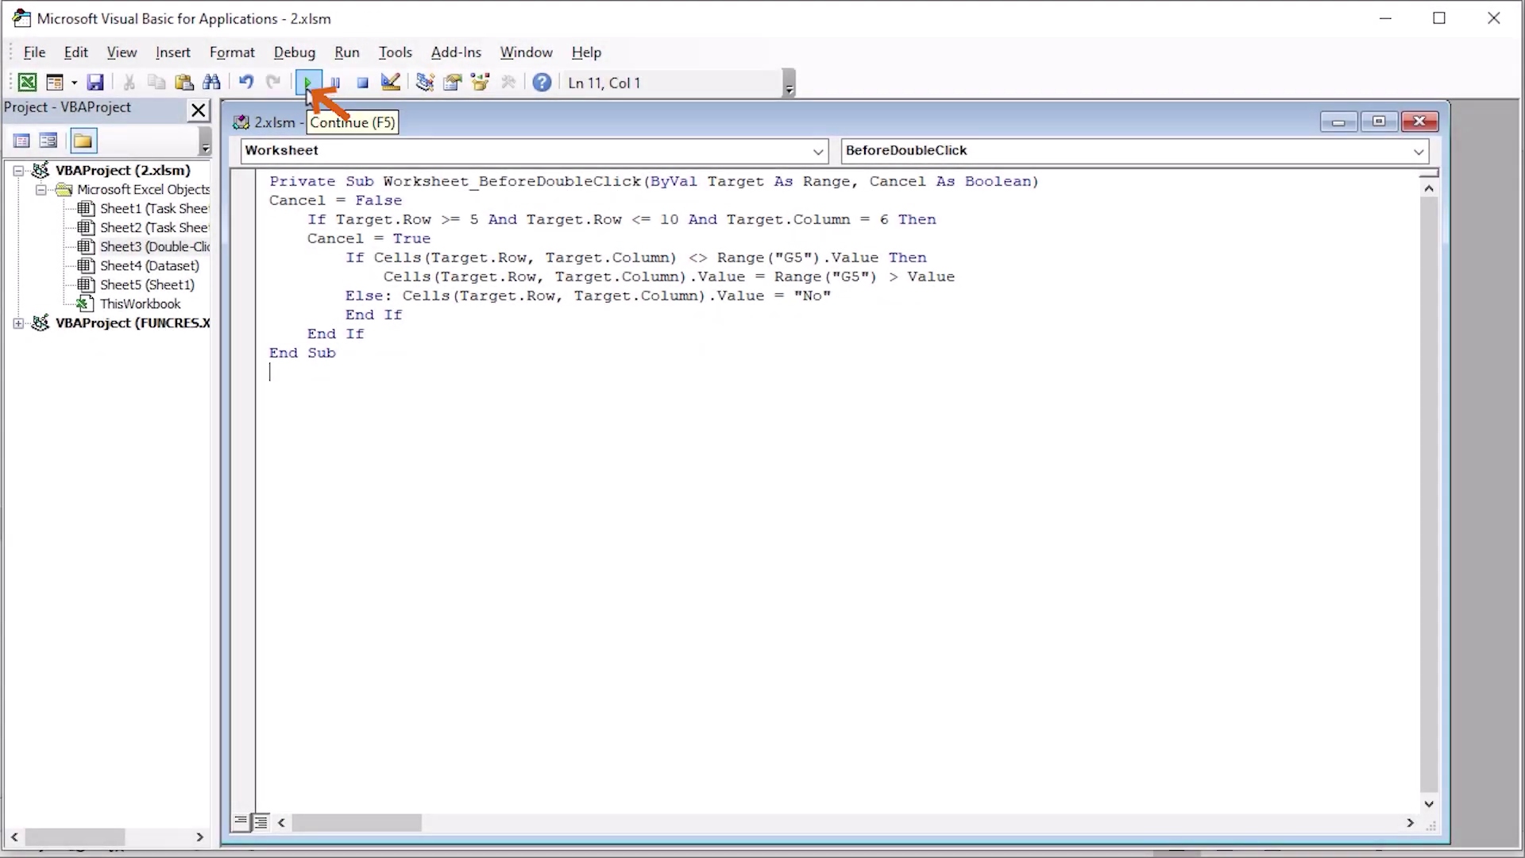
- Return to the Double-Click Enabled Task Sheet and enter Yes in G5
{"action": "left_click", "coordinate": [1494, 18]}
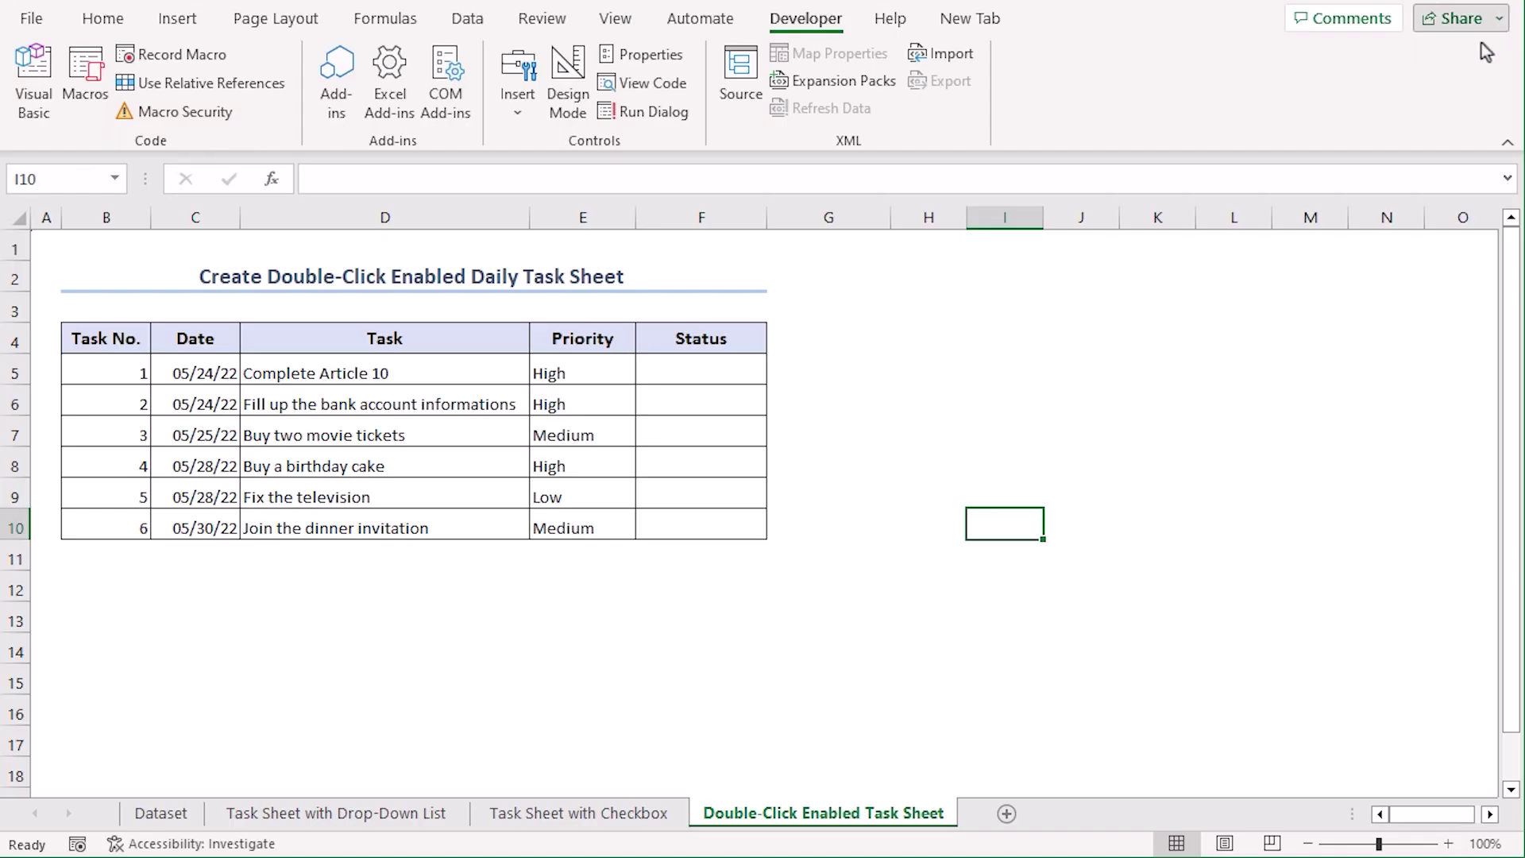
{"action": "left_click", "coordinate": [807, 365]}
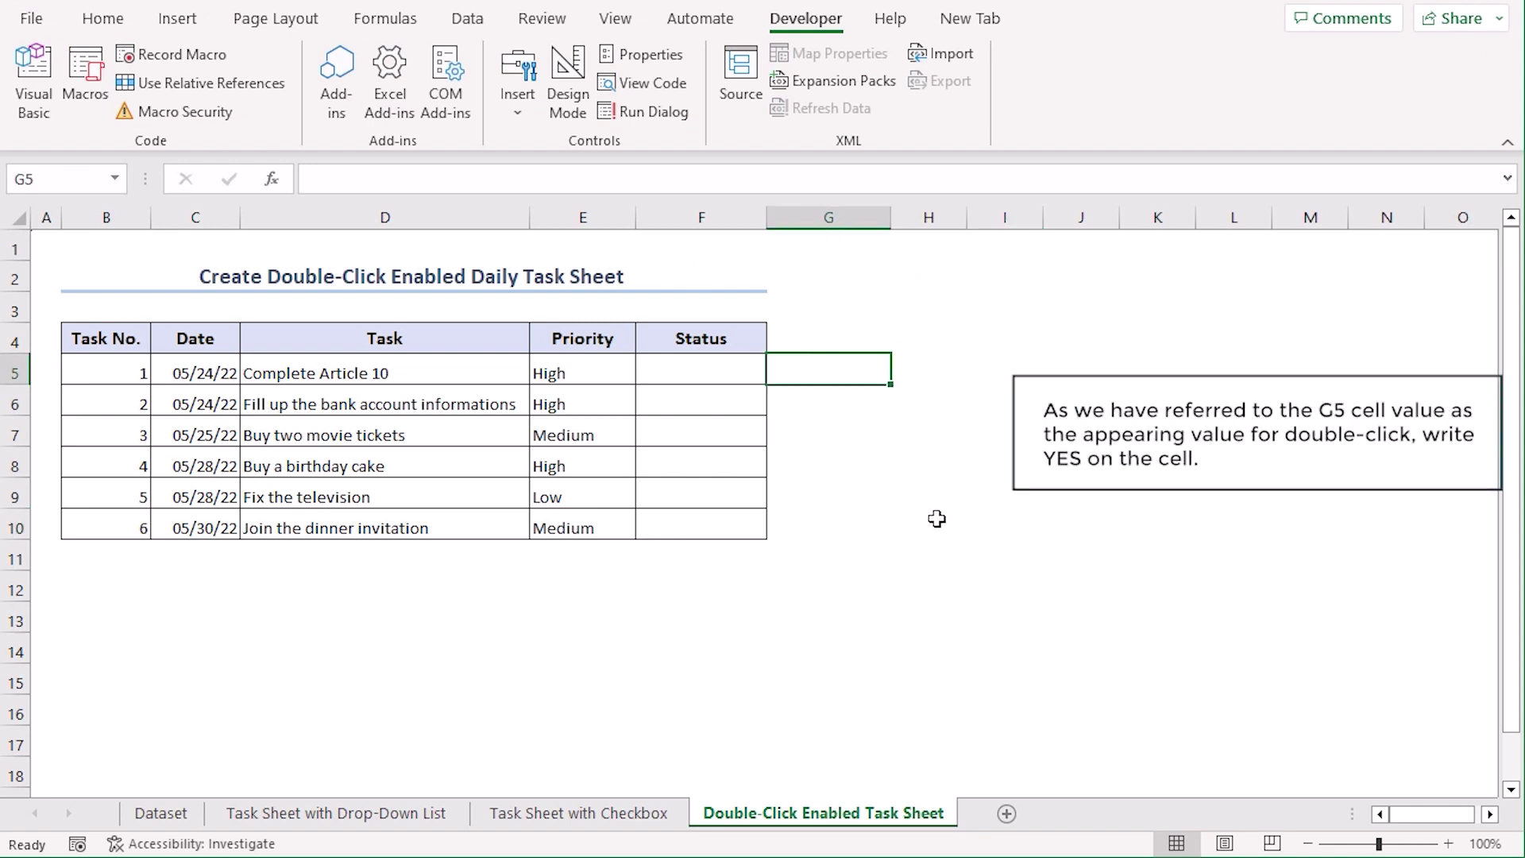
{"action": "type", "text": "Yes"}
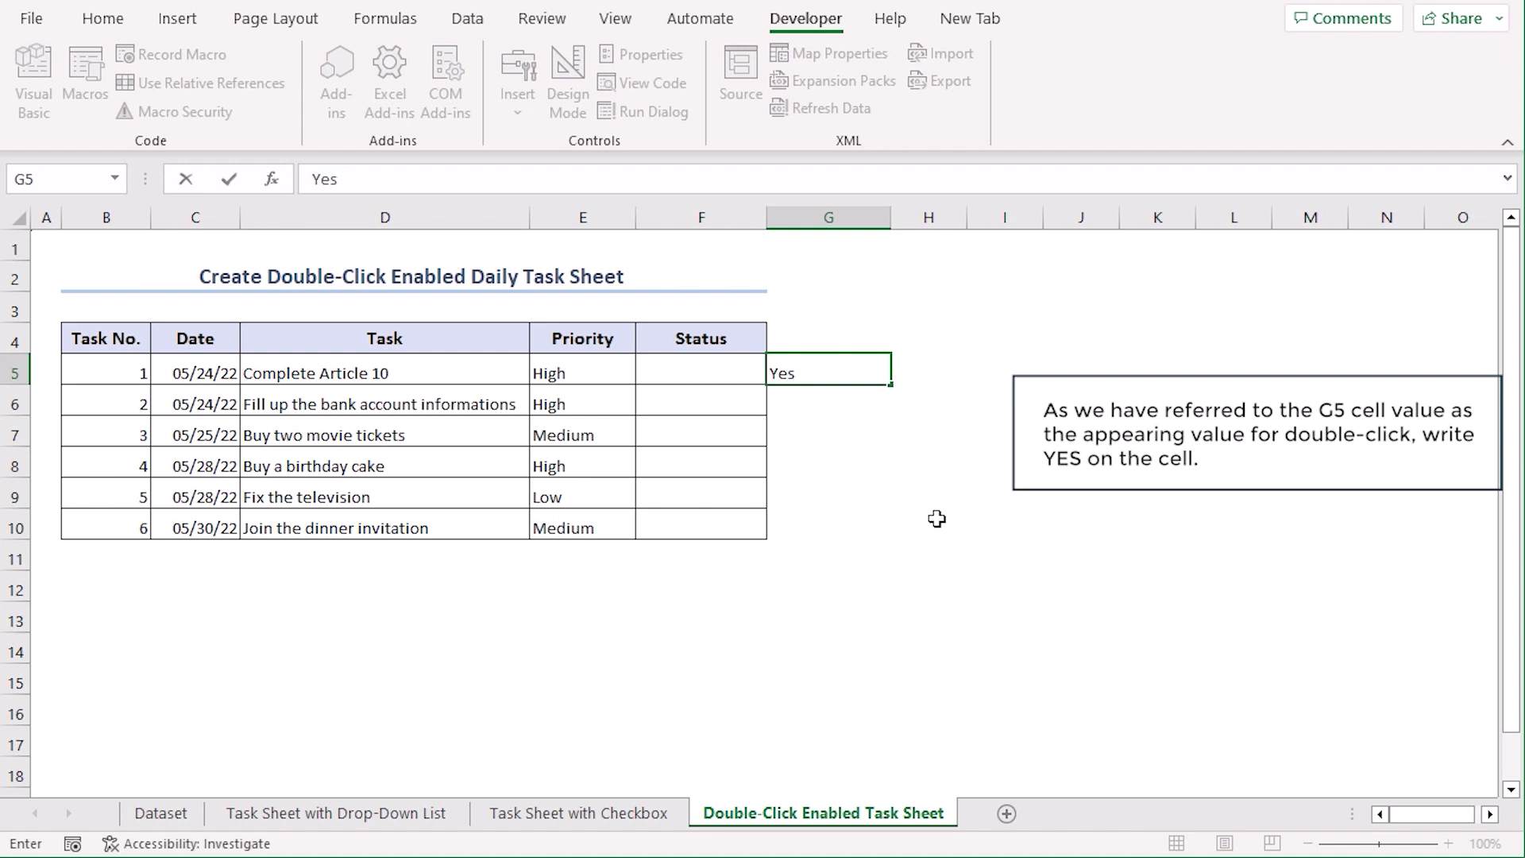
{"action": "key", "text": "Return"}
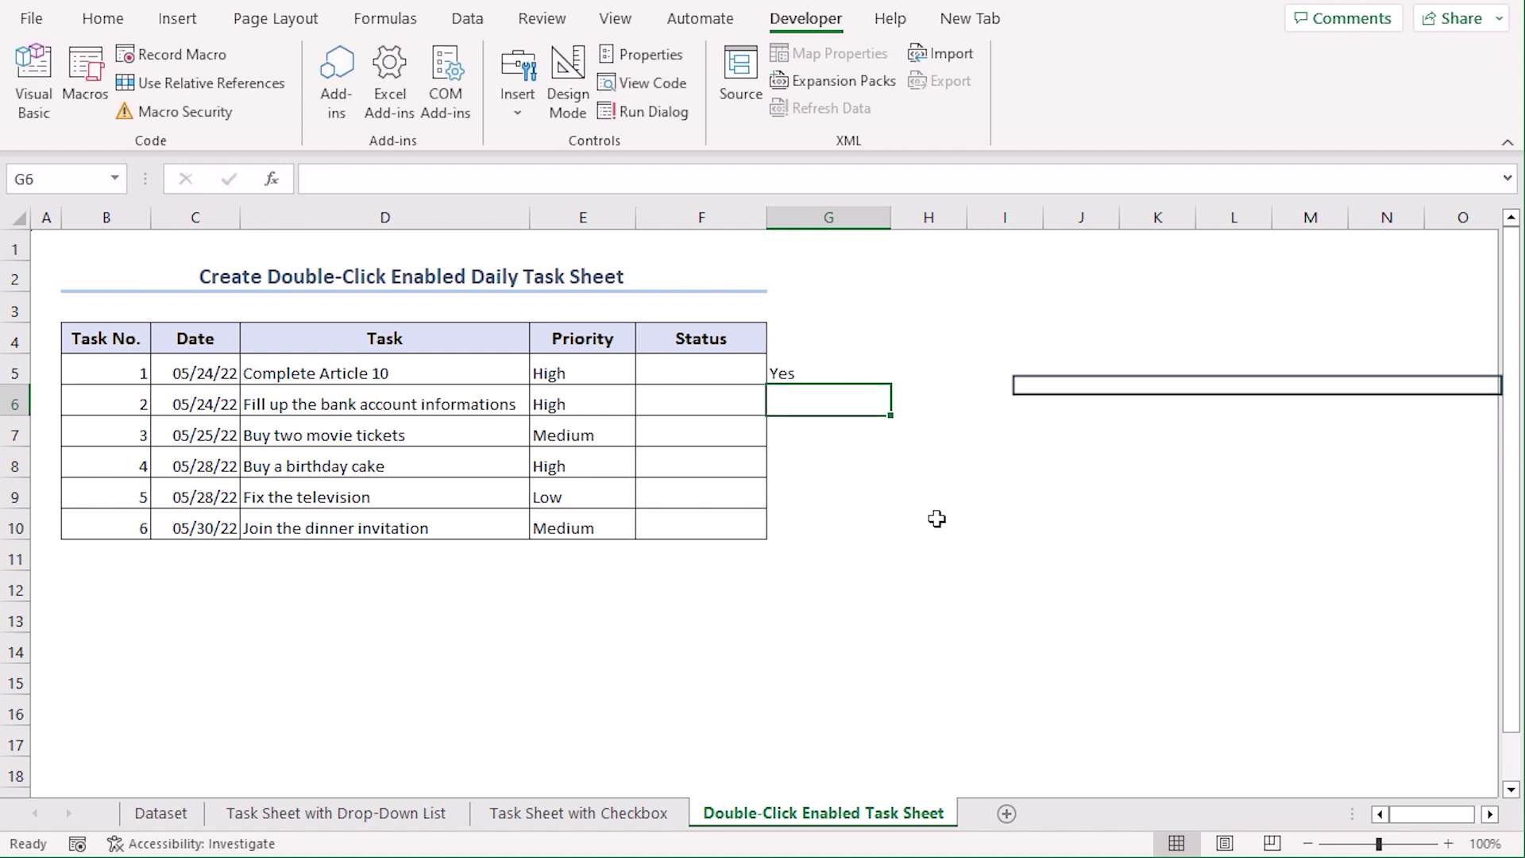
- Double-click Status cells F5, F7, F10 and F8 to mark them TRUE
{"action": "double_click", "coordinate": [701, 363]}
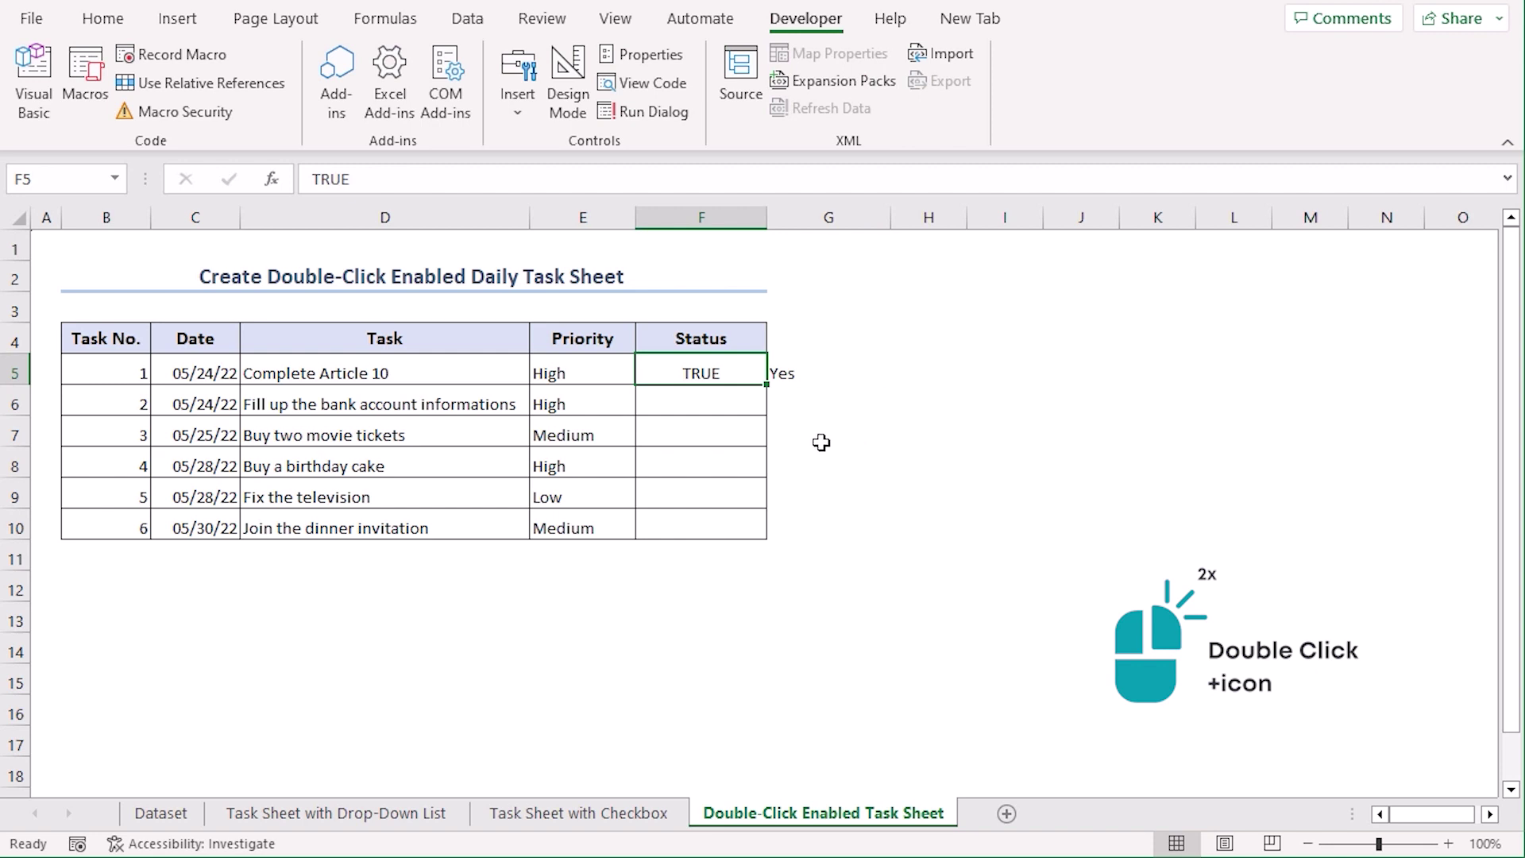
{"action": "double_click", "coordinate": [758, 435]}
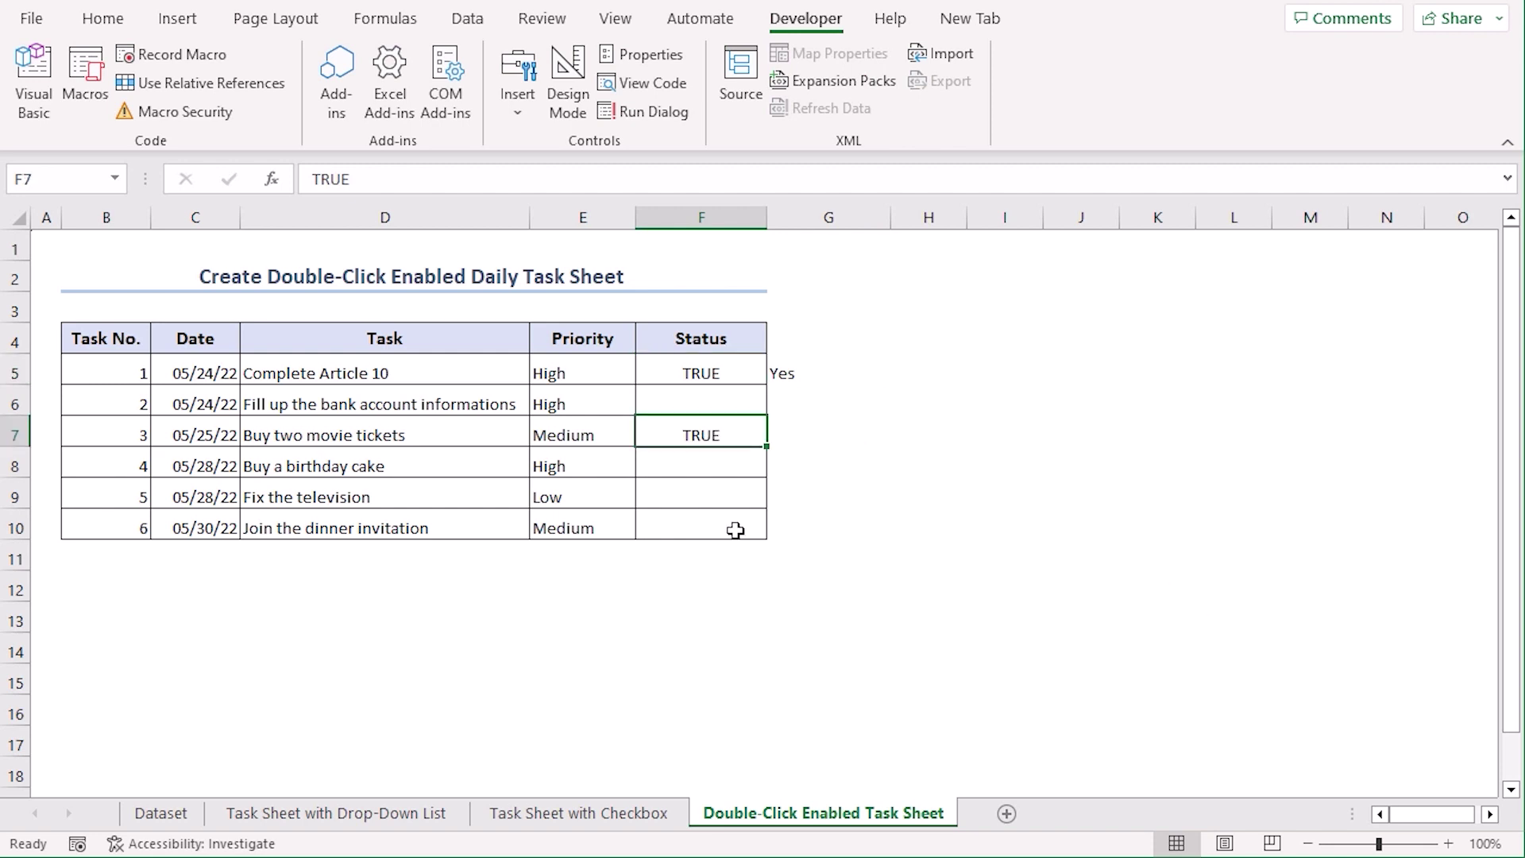
{"action": "double_click", "coordinate": [753, 526]}
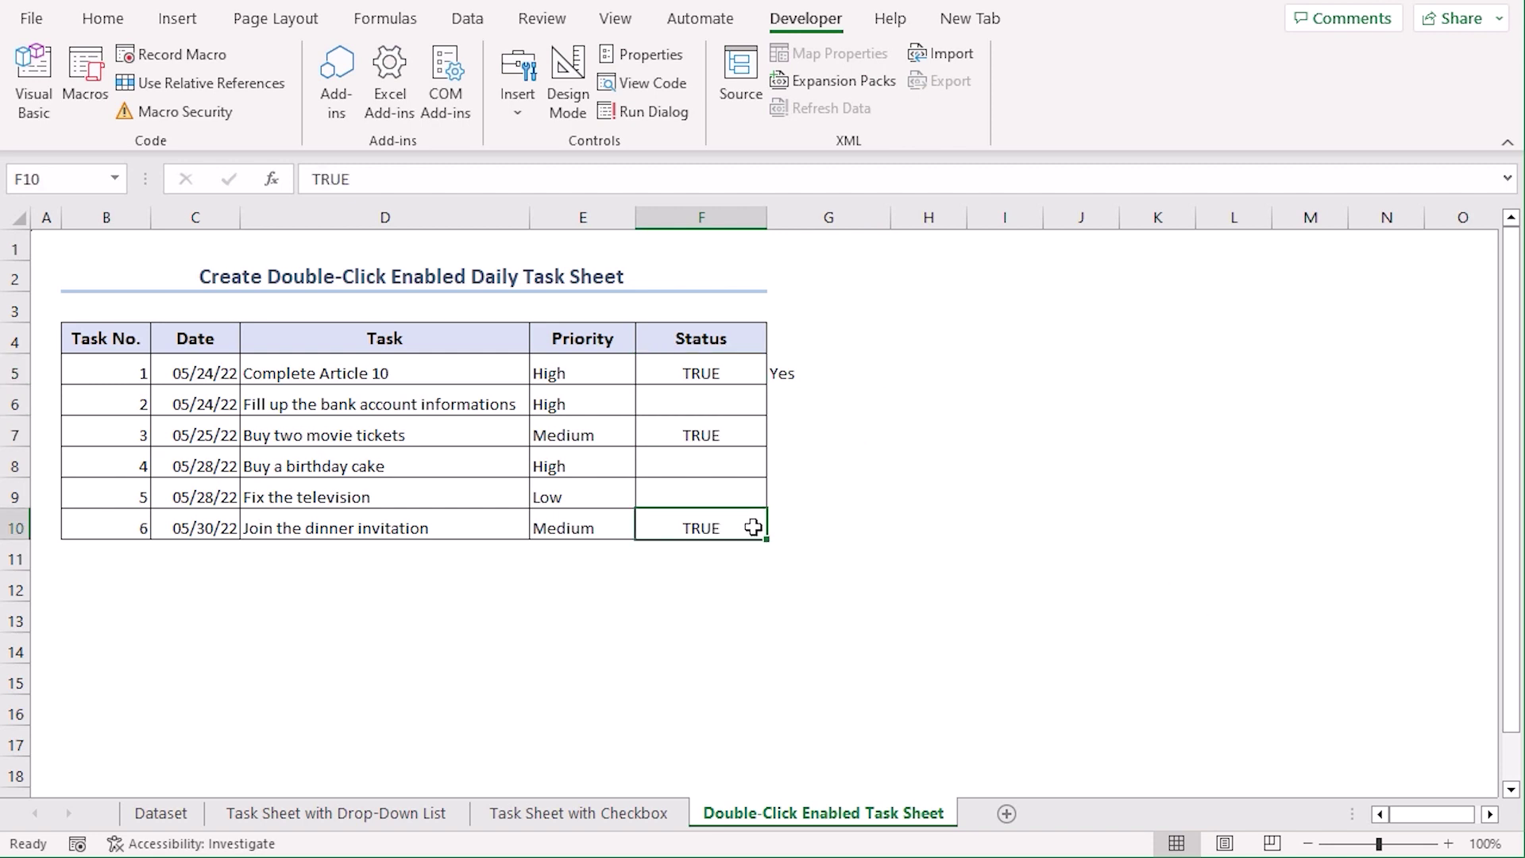
{"action": "double_click", "coordinate": [739, 467]}
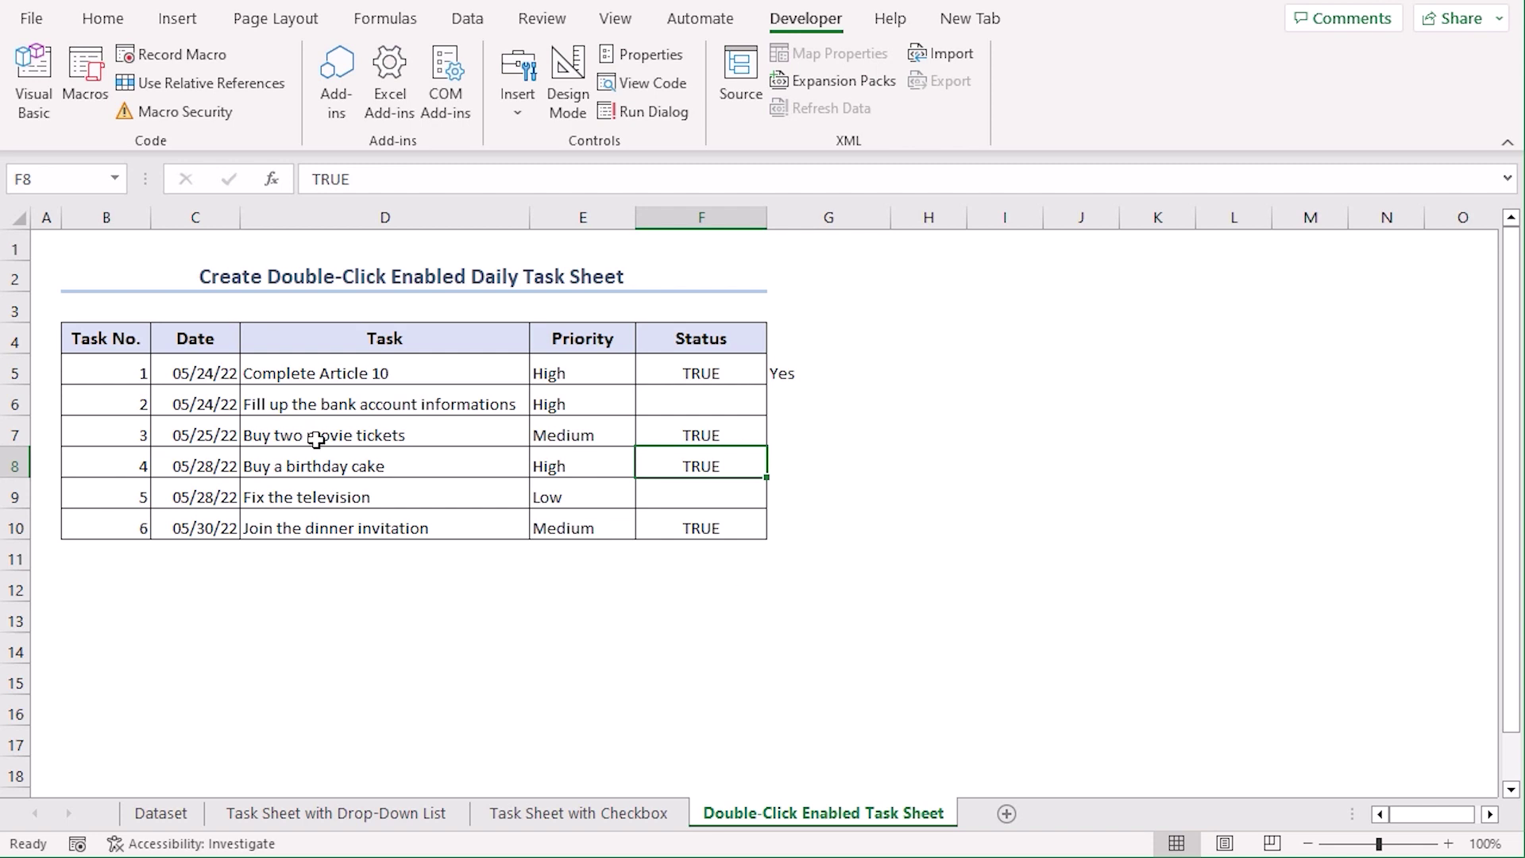
- Create a new conditional formatting rule on D5:D10 using the formula =F5=TRUE
{"action": "left_click_drag", "start_coordinate": [314, 366], "coordinate": [336, 520]}
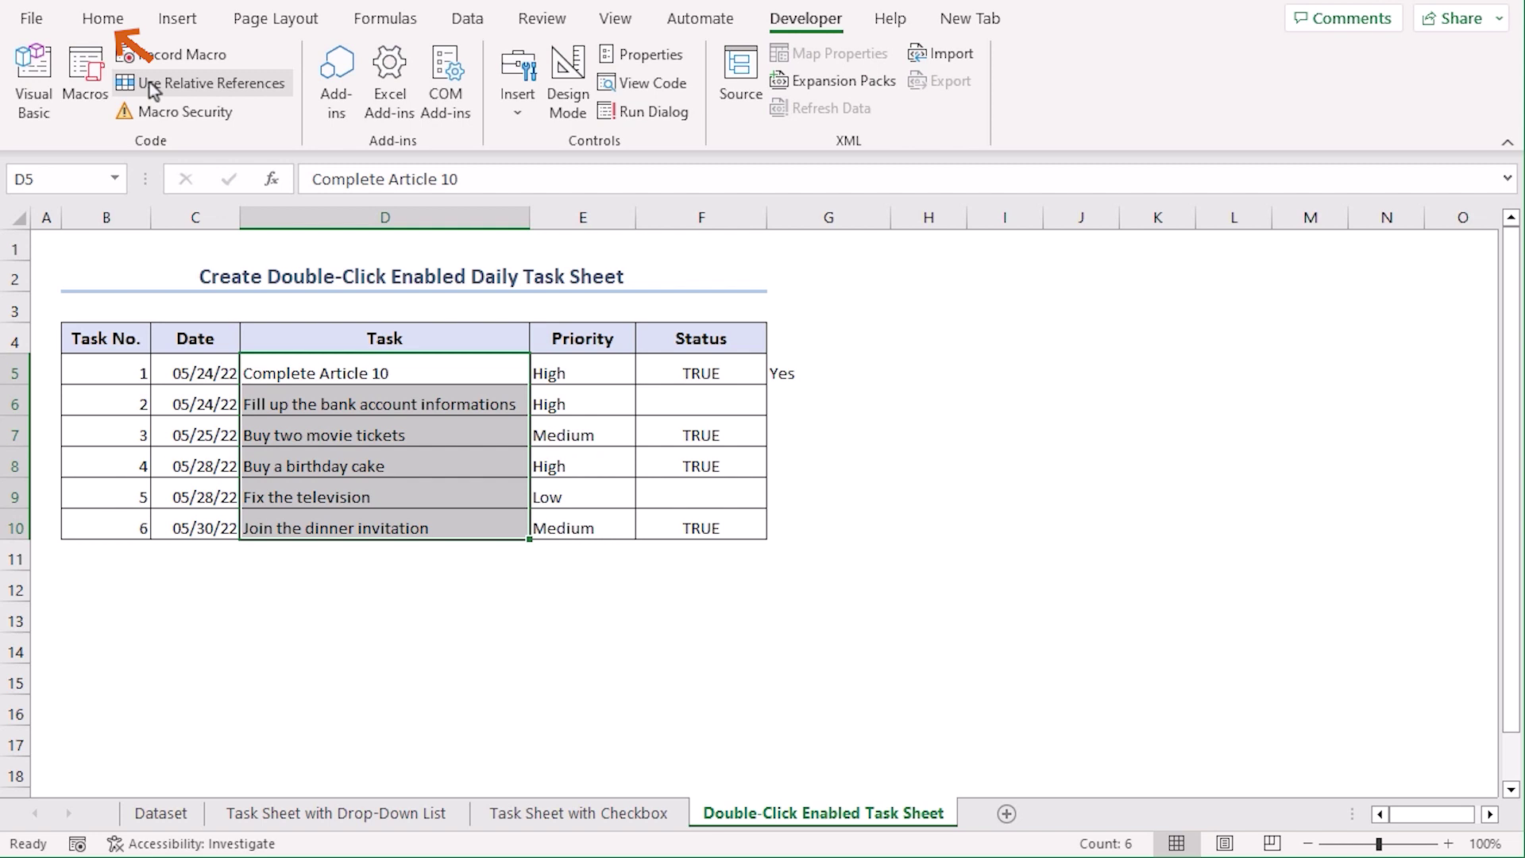
{"action": "left_click", "coordinate": [99, 19]}
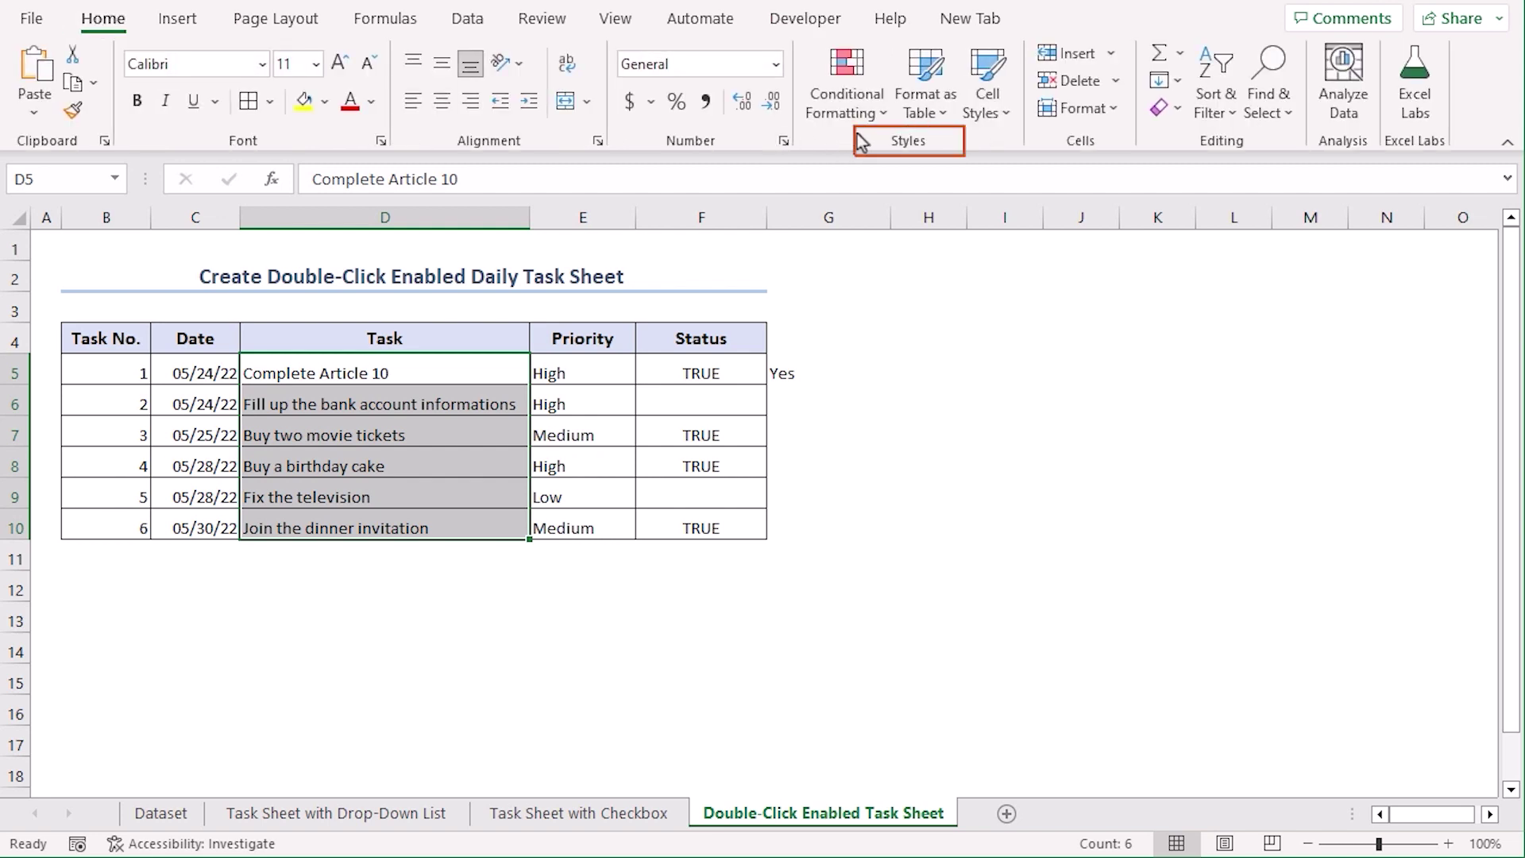
{"action": "left_click", "coordinate": [849, 111]}
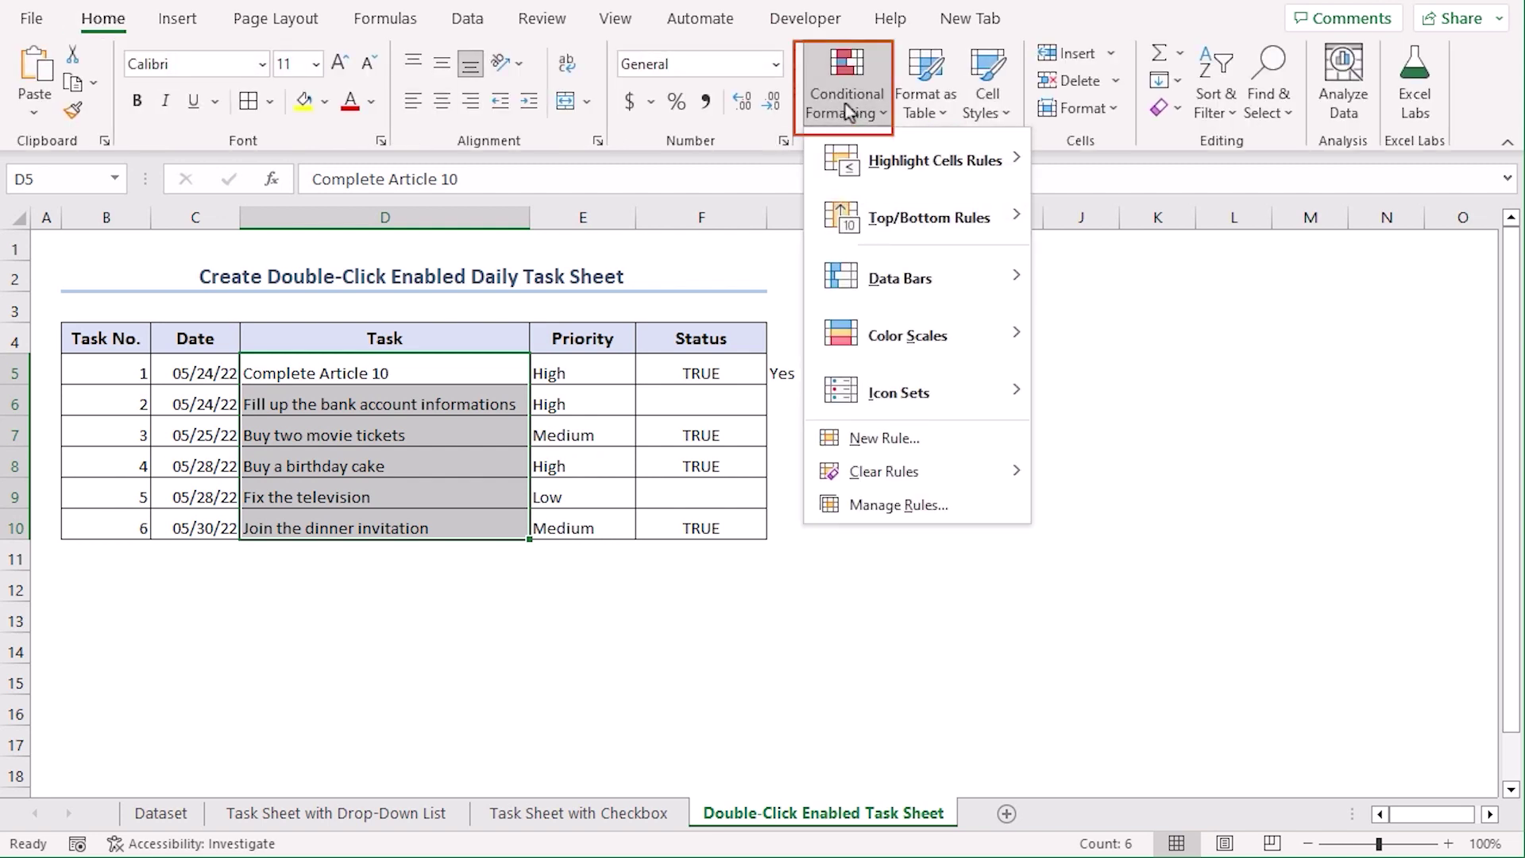
{"action": "left_click", "coordinate": [953, 440]}
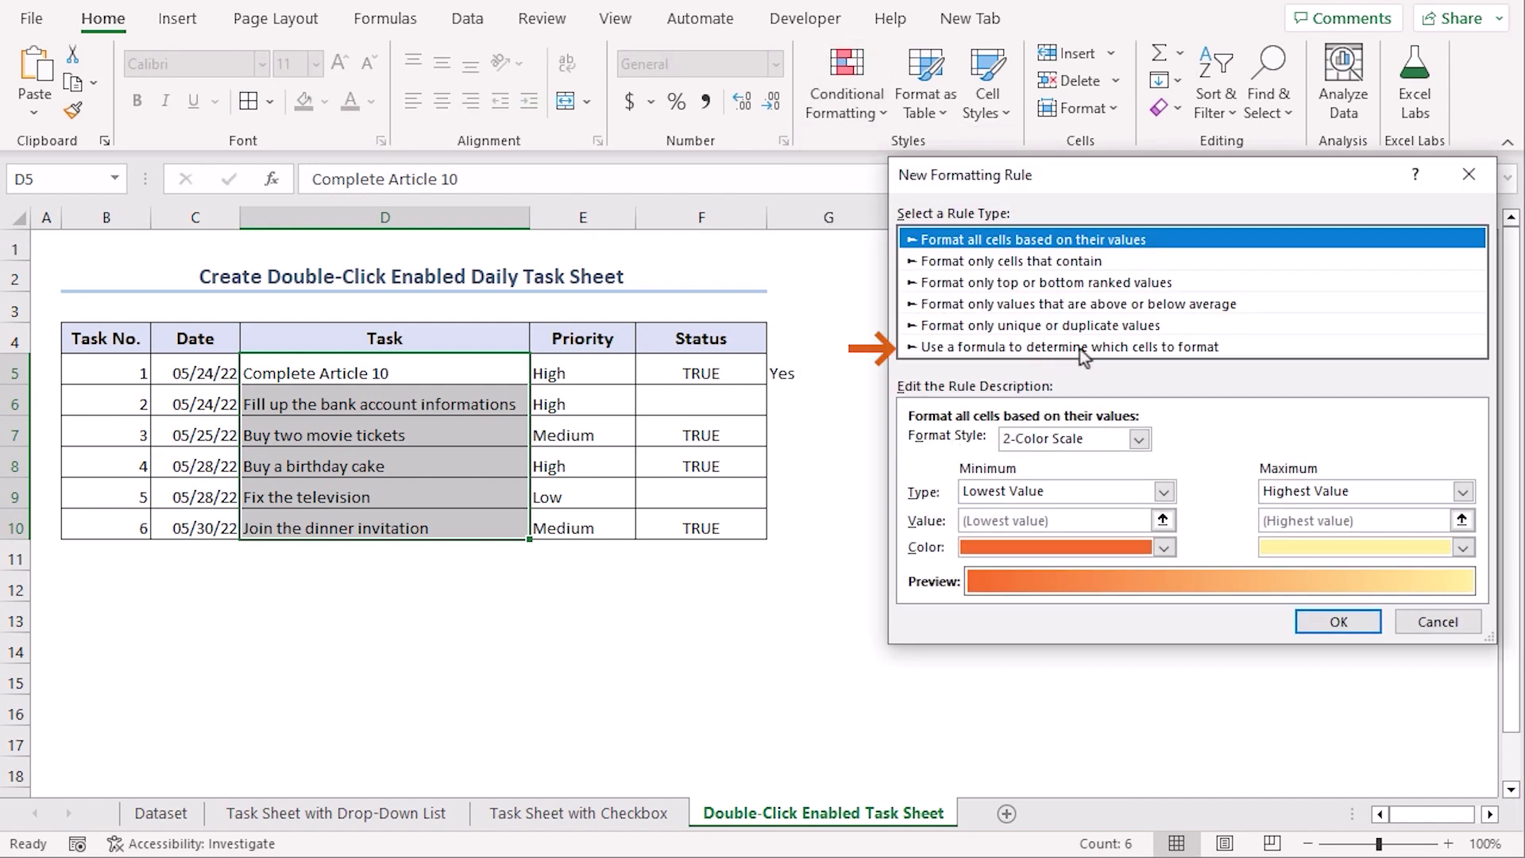
{"action": "left_click", "coordinate": [1199, 350]}
{"action": "left_click", "coordinate": [1082, 447]}
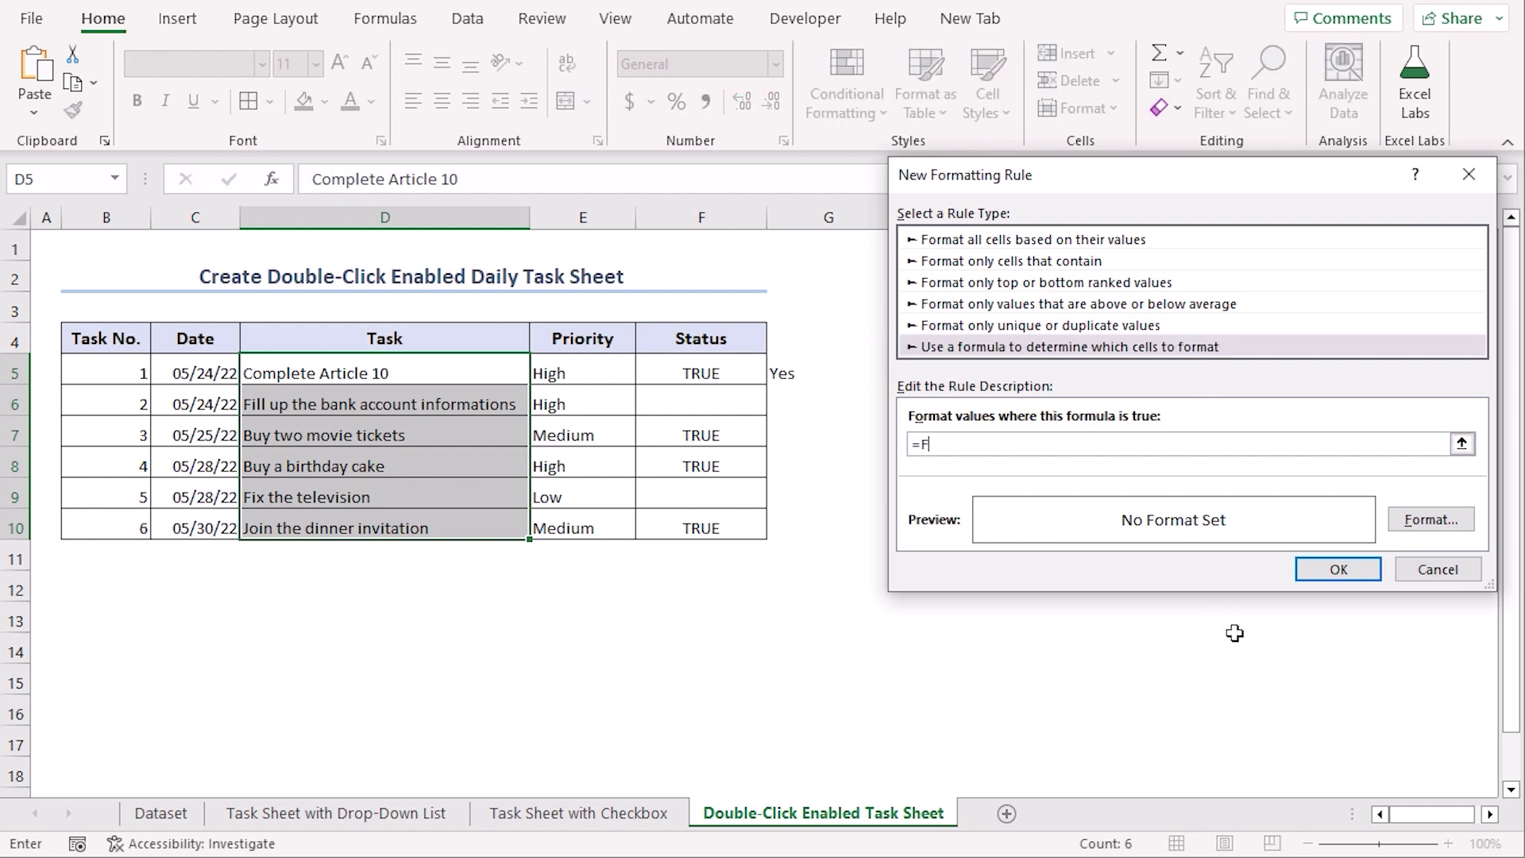
{"action": "type", "text": "=F5=TRUE"}
- Give the rule a light blue fill and strikethrough font, and apply it
{"action": "left_click", "coordinate": [1430, 520]}
{"action": "left_click", "coordinate": [1120, 104]}
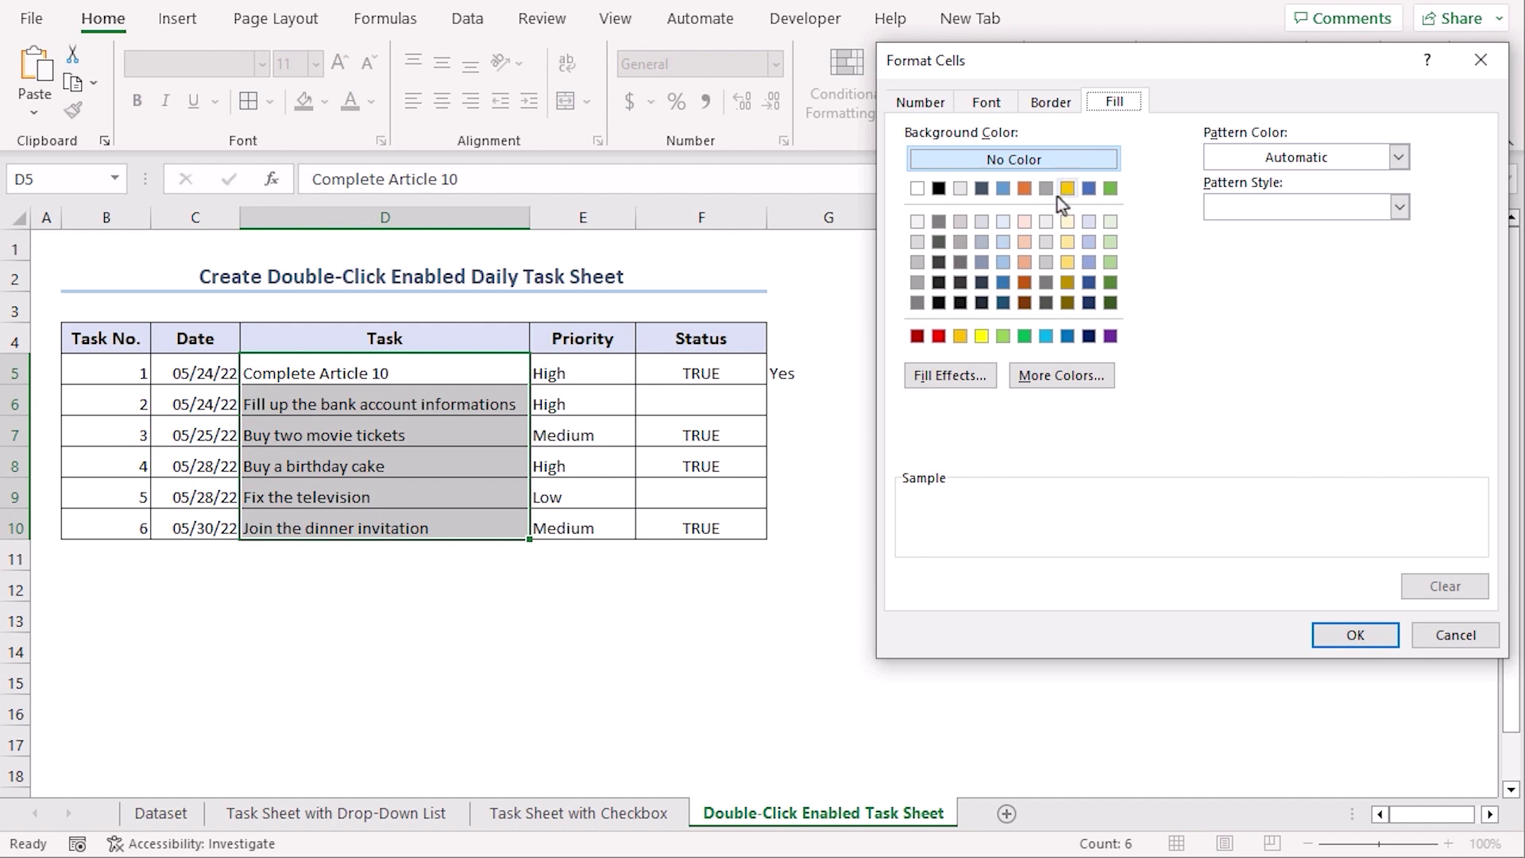
{"action": "left_click", "coordinate": [1003, 222]}
{"action": "left_click", "coordinate": [985, 102]}
{"action": "left_click", "coordinate": [914, 351]}
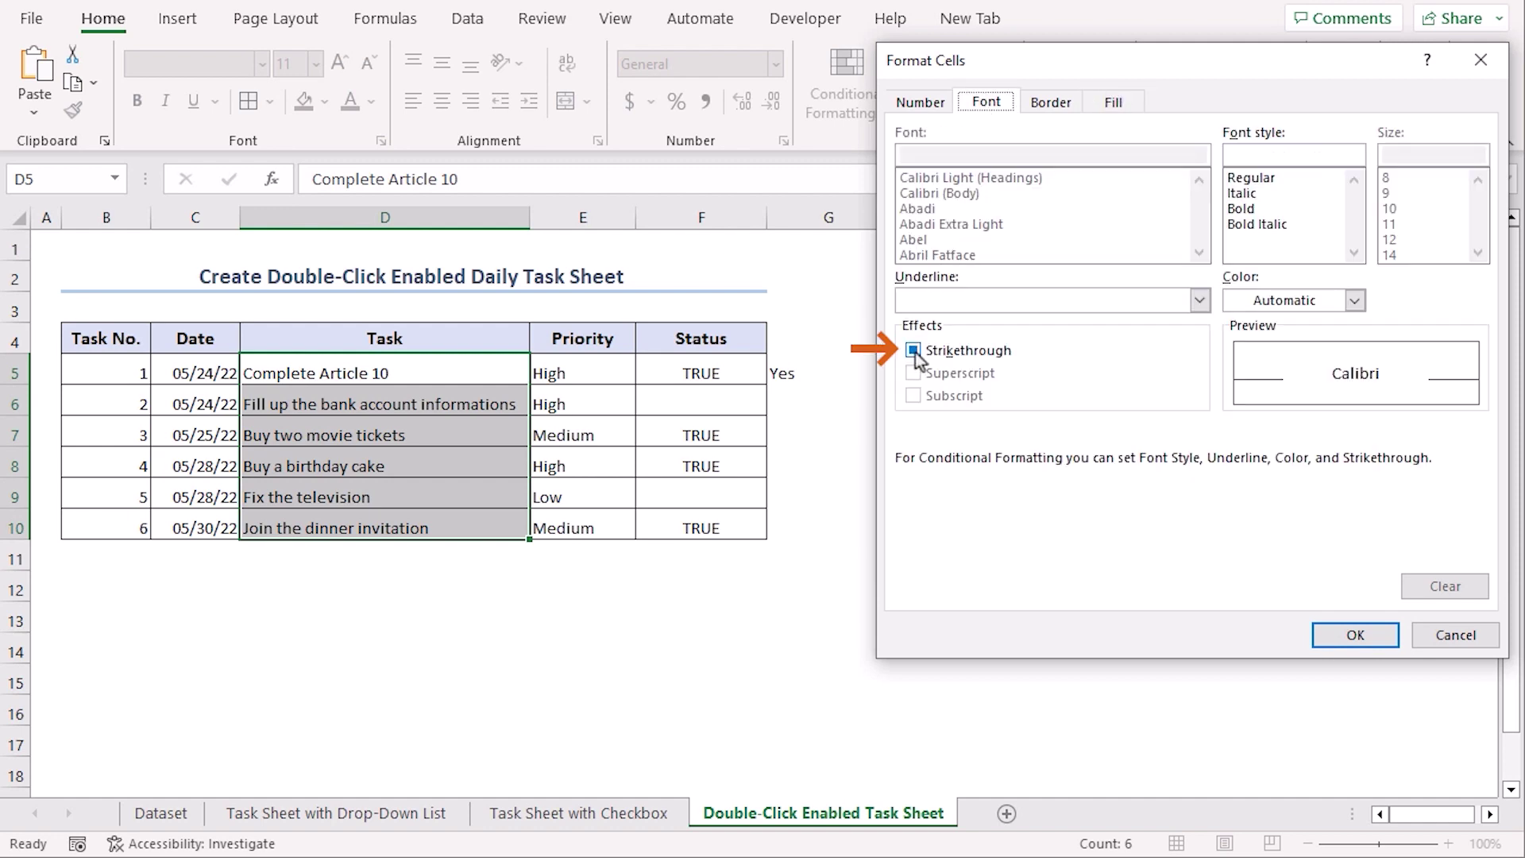
{"action": "left_click", "coordinate": [1353, 635]}
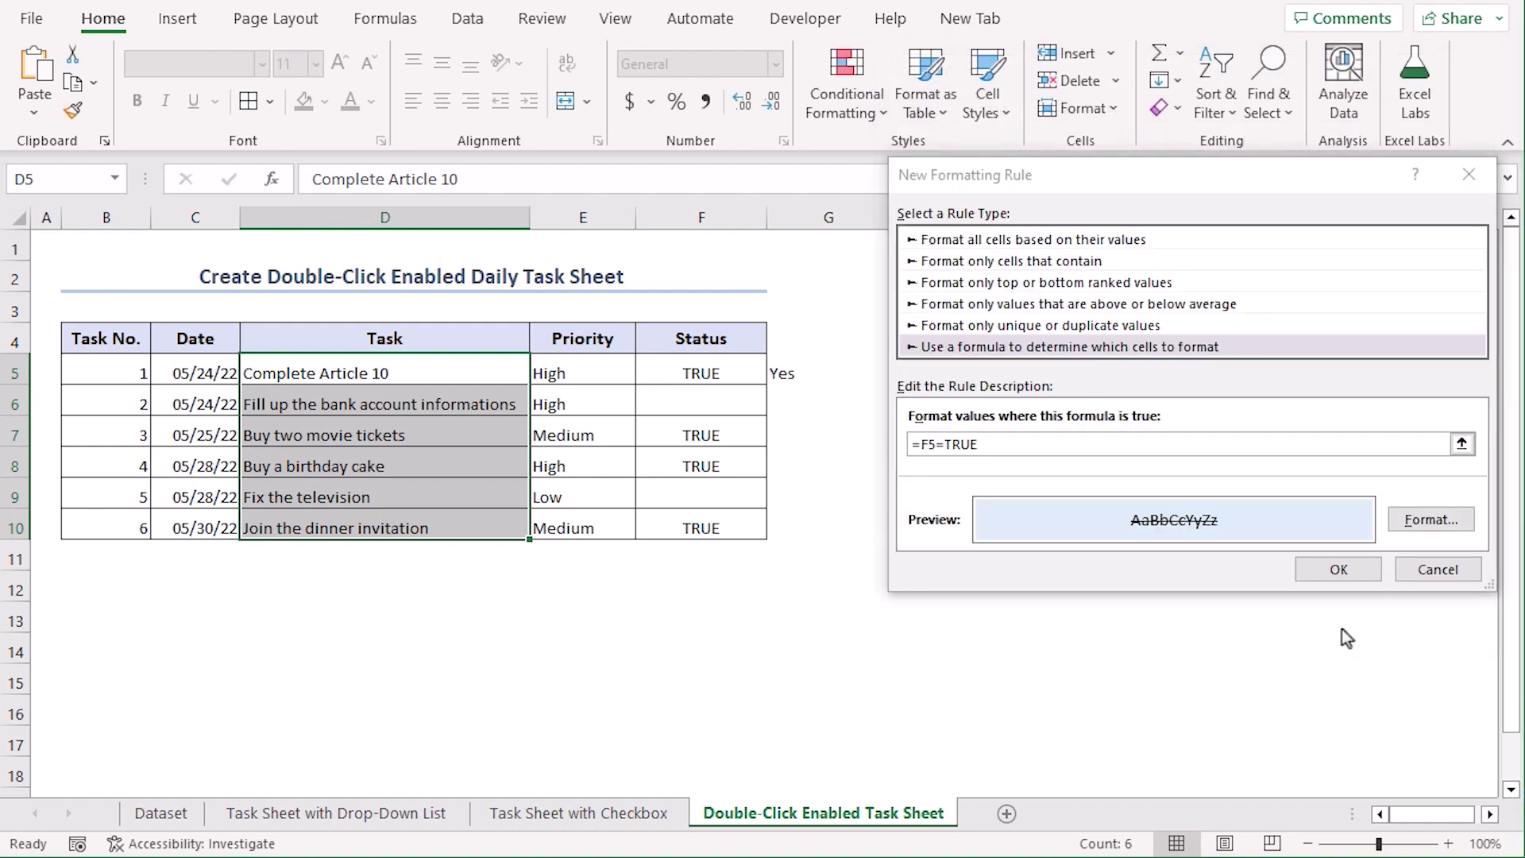
{"action": "left_click", "coordinate": [1360, 569]}
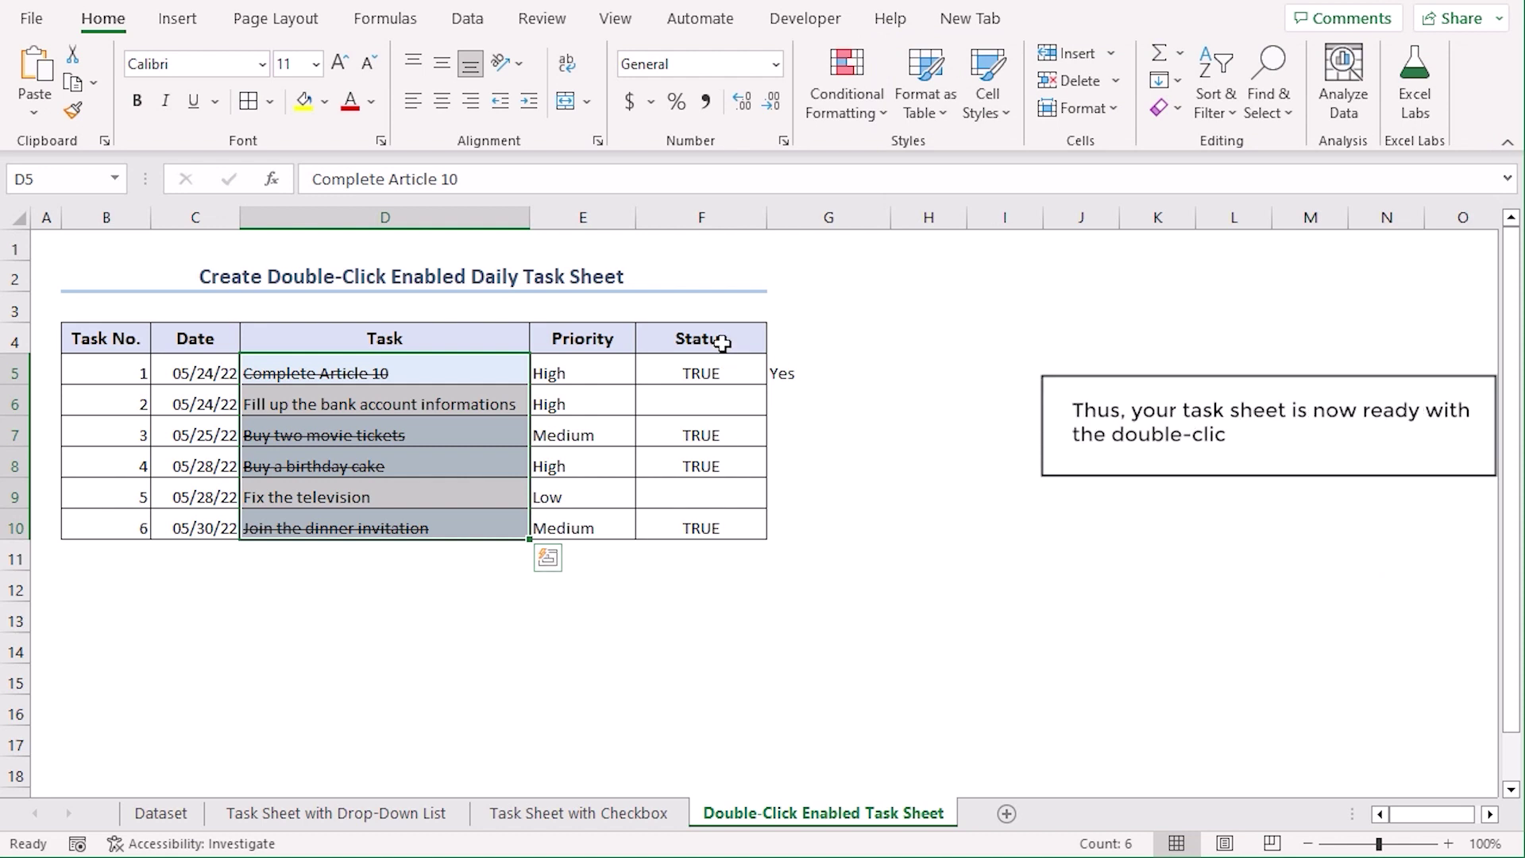
{"action": "left_click", "coordinate": [723, 587]}
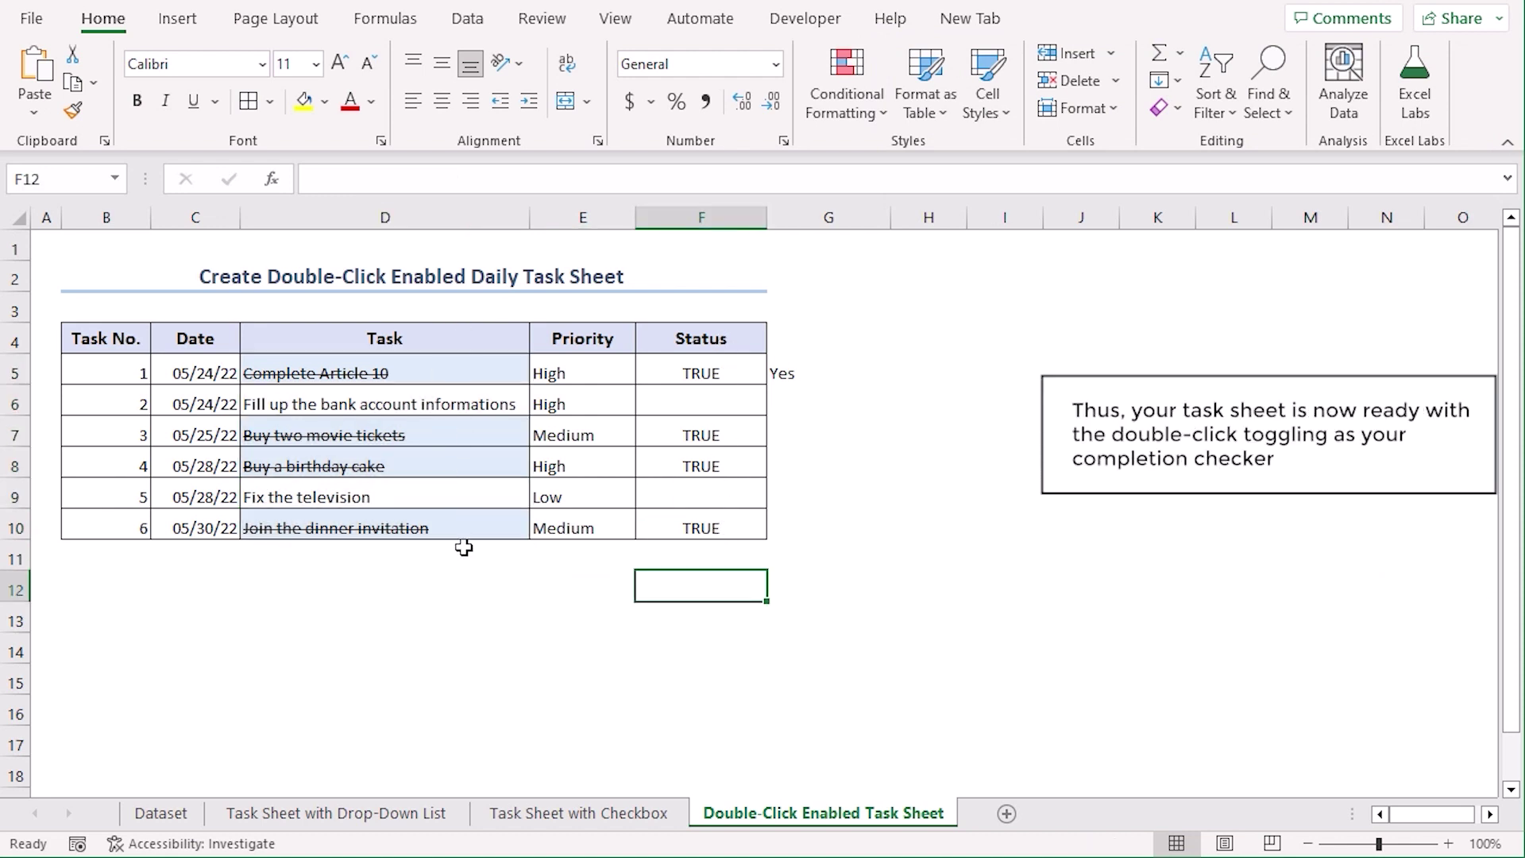